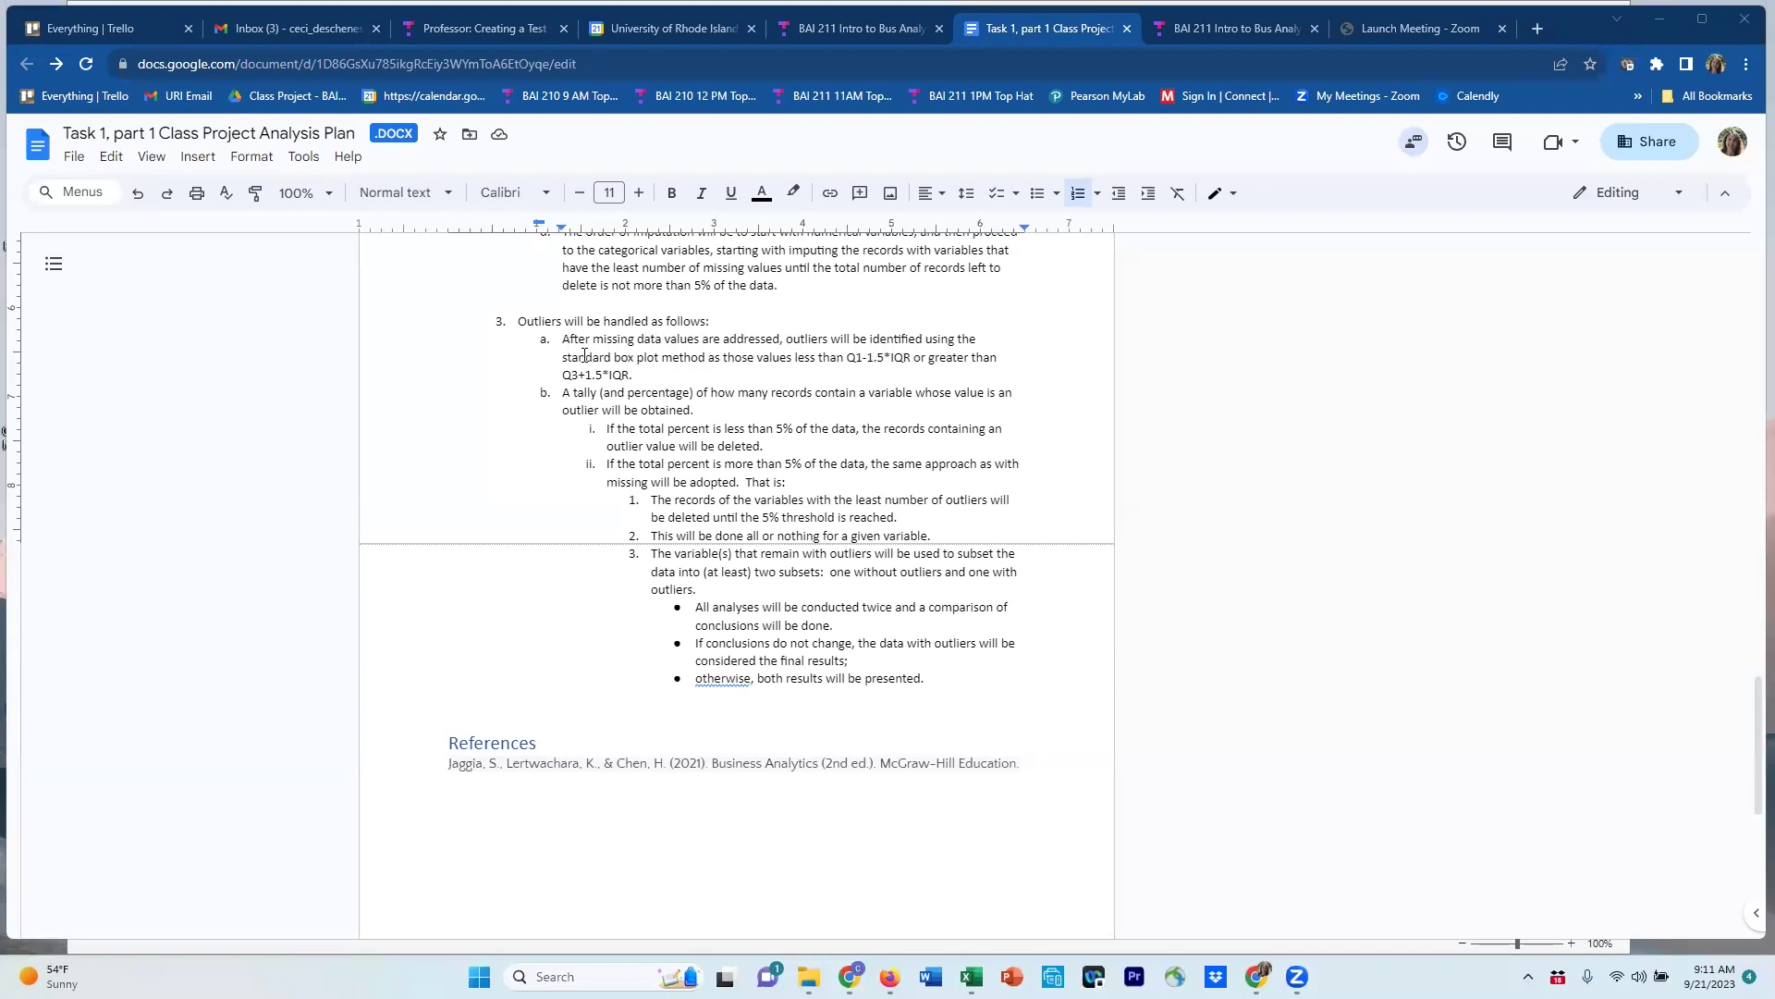
Reread the plan's outlier rules: box plot method, under-5% deletion rule and tally sentence.
drag(561, 359, 710, 355)
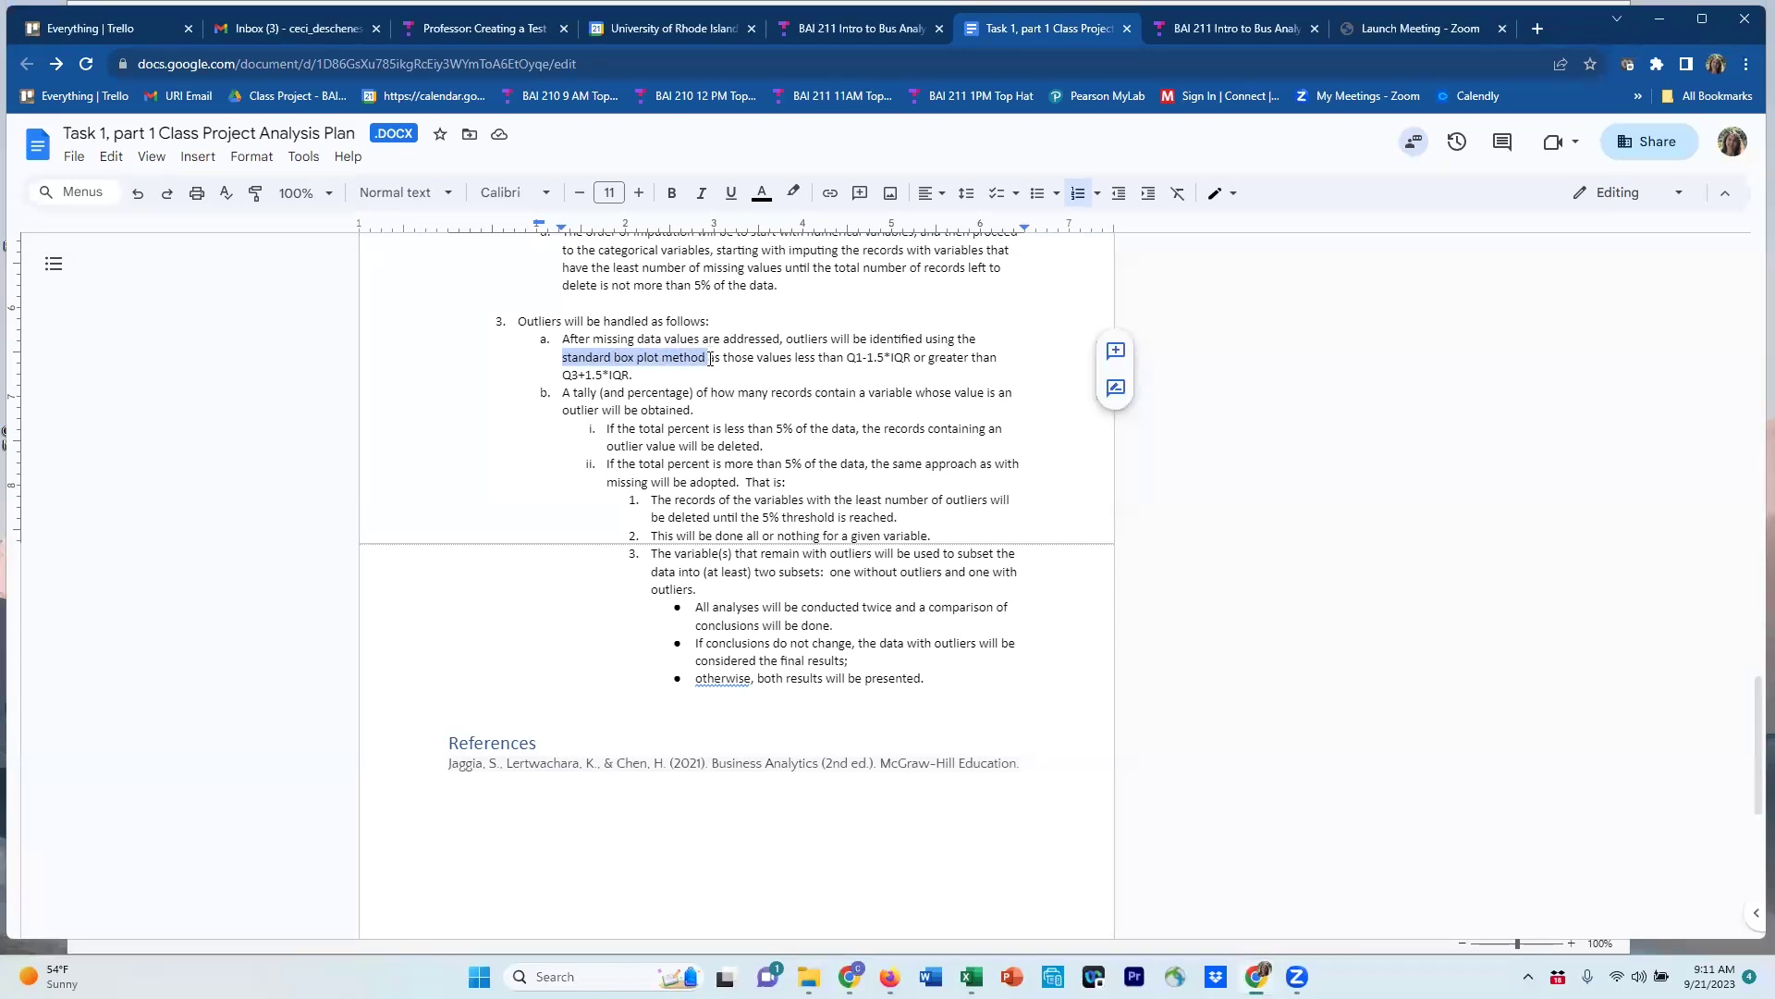
click(653, 410)
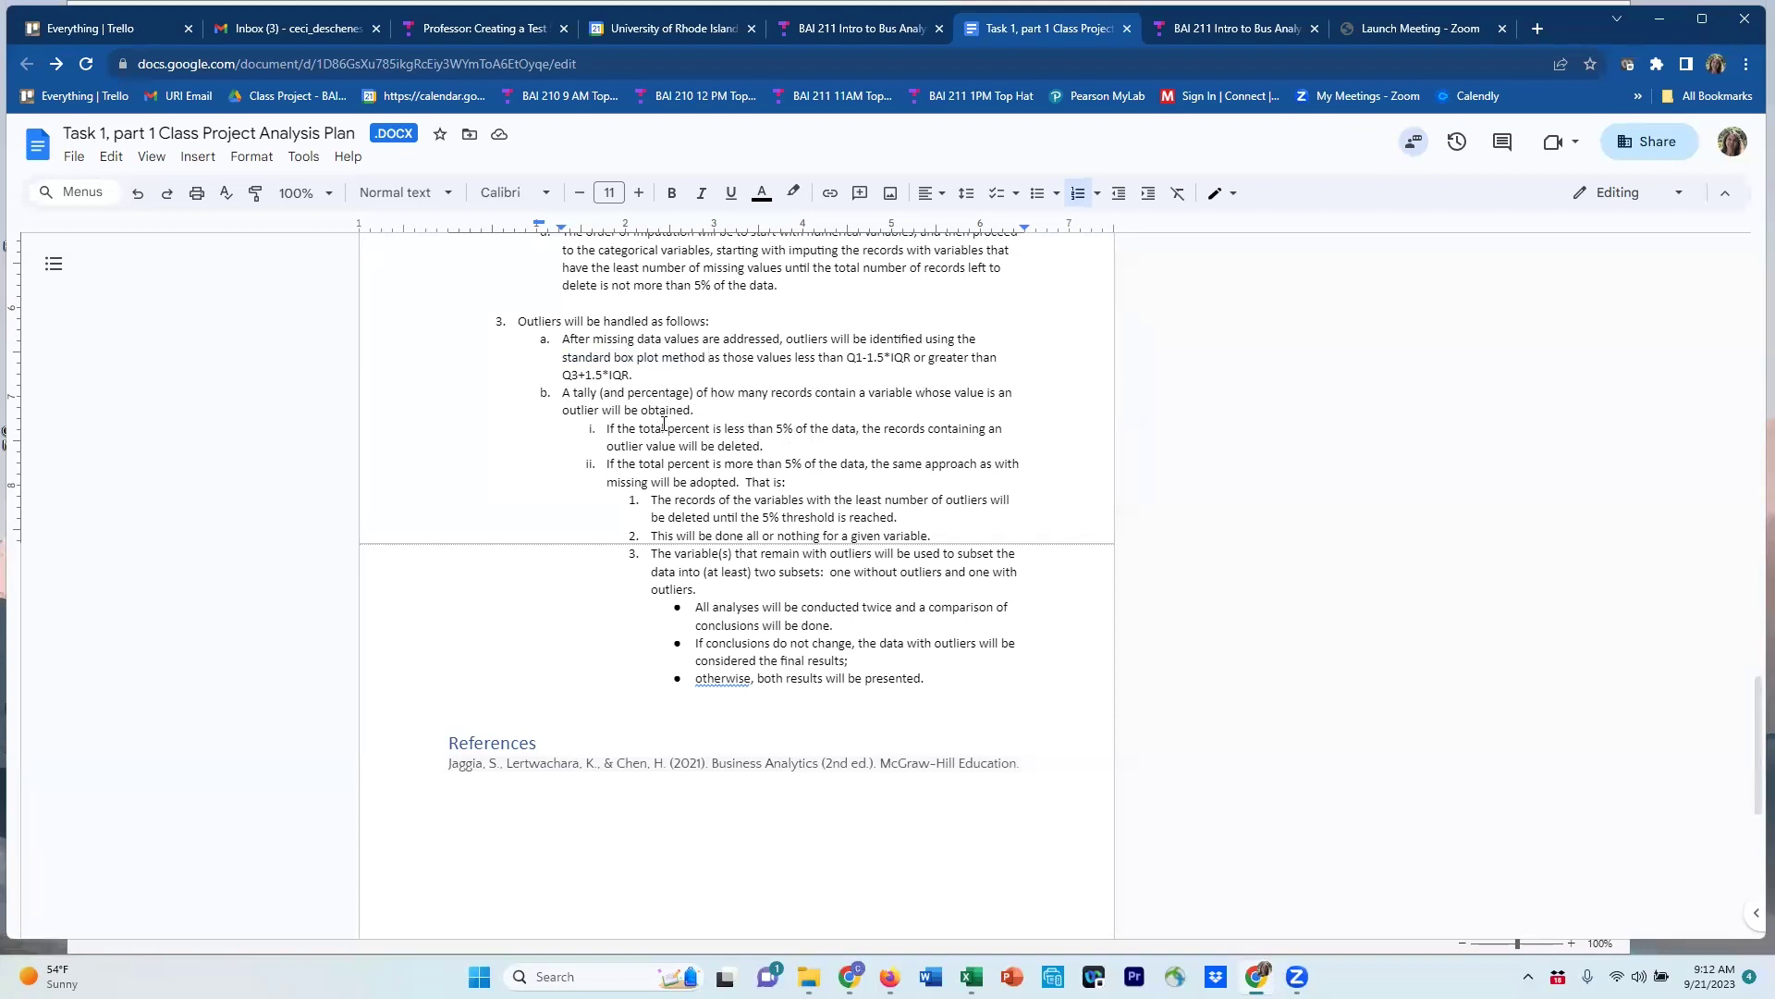
drag(639, 428, 860, 431)
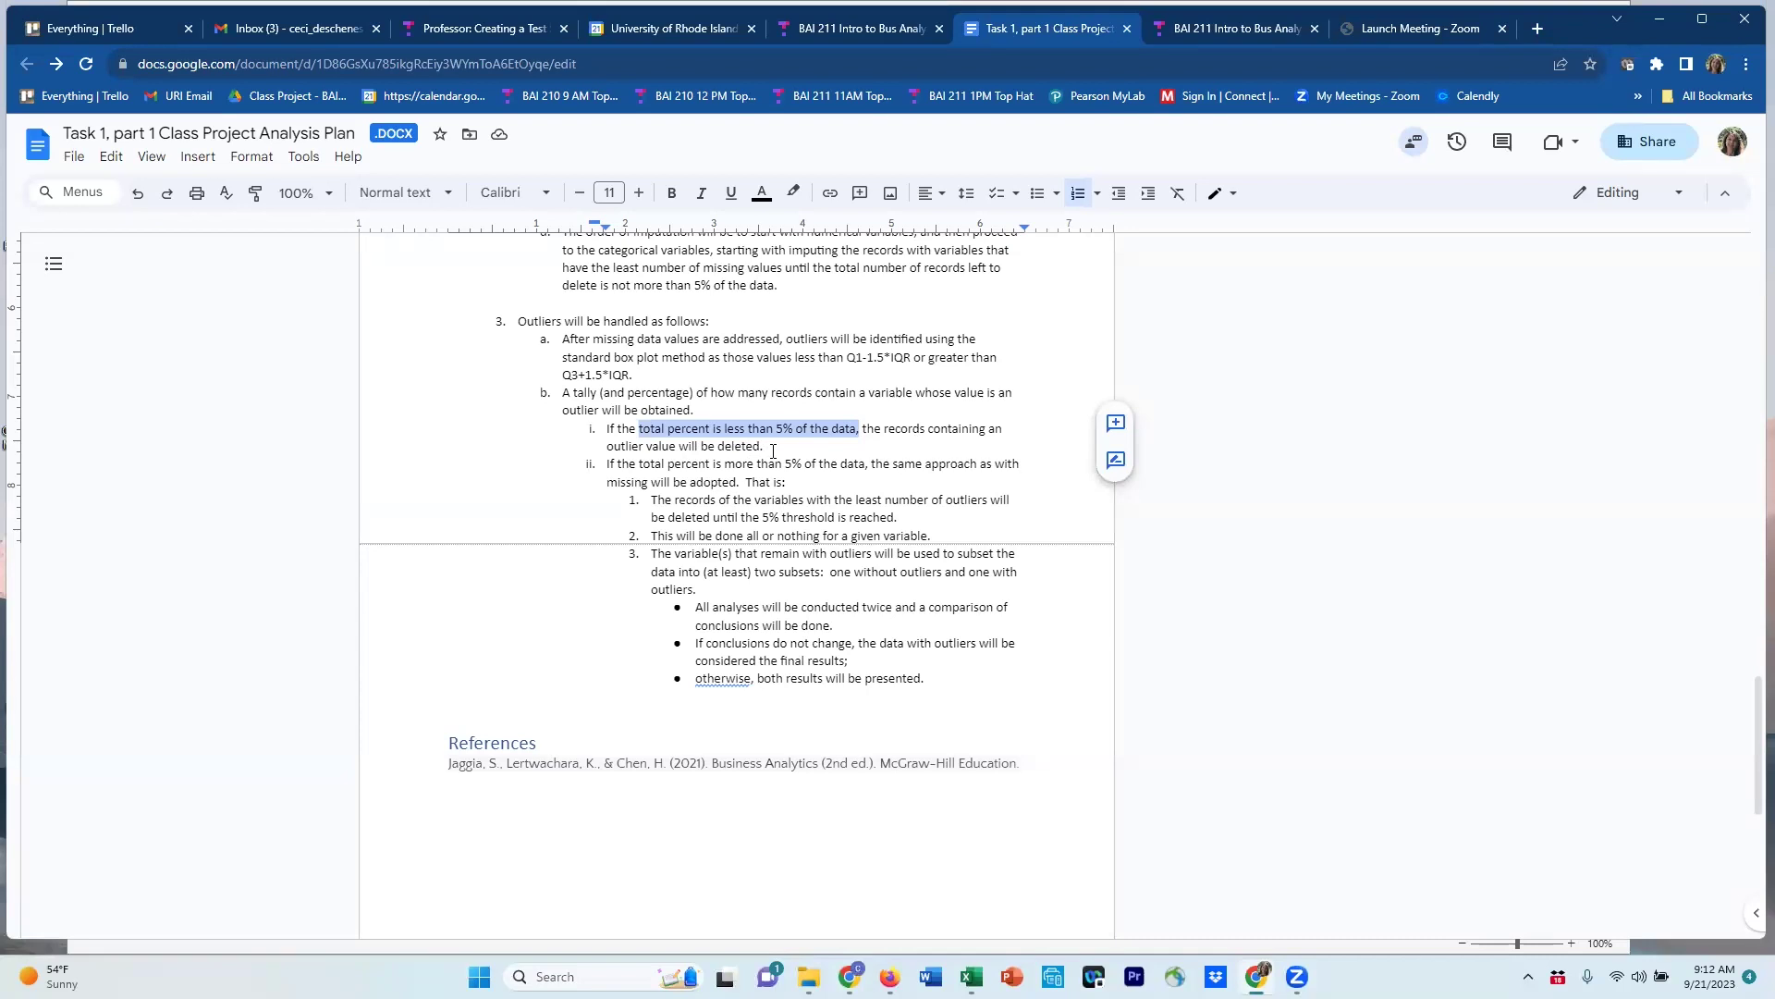
drag(883, 428, 928, 428)
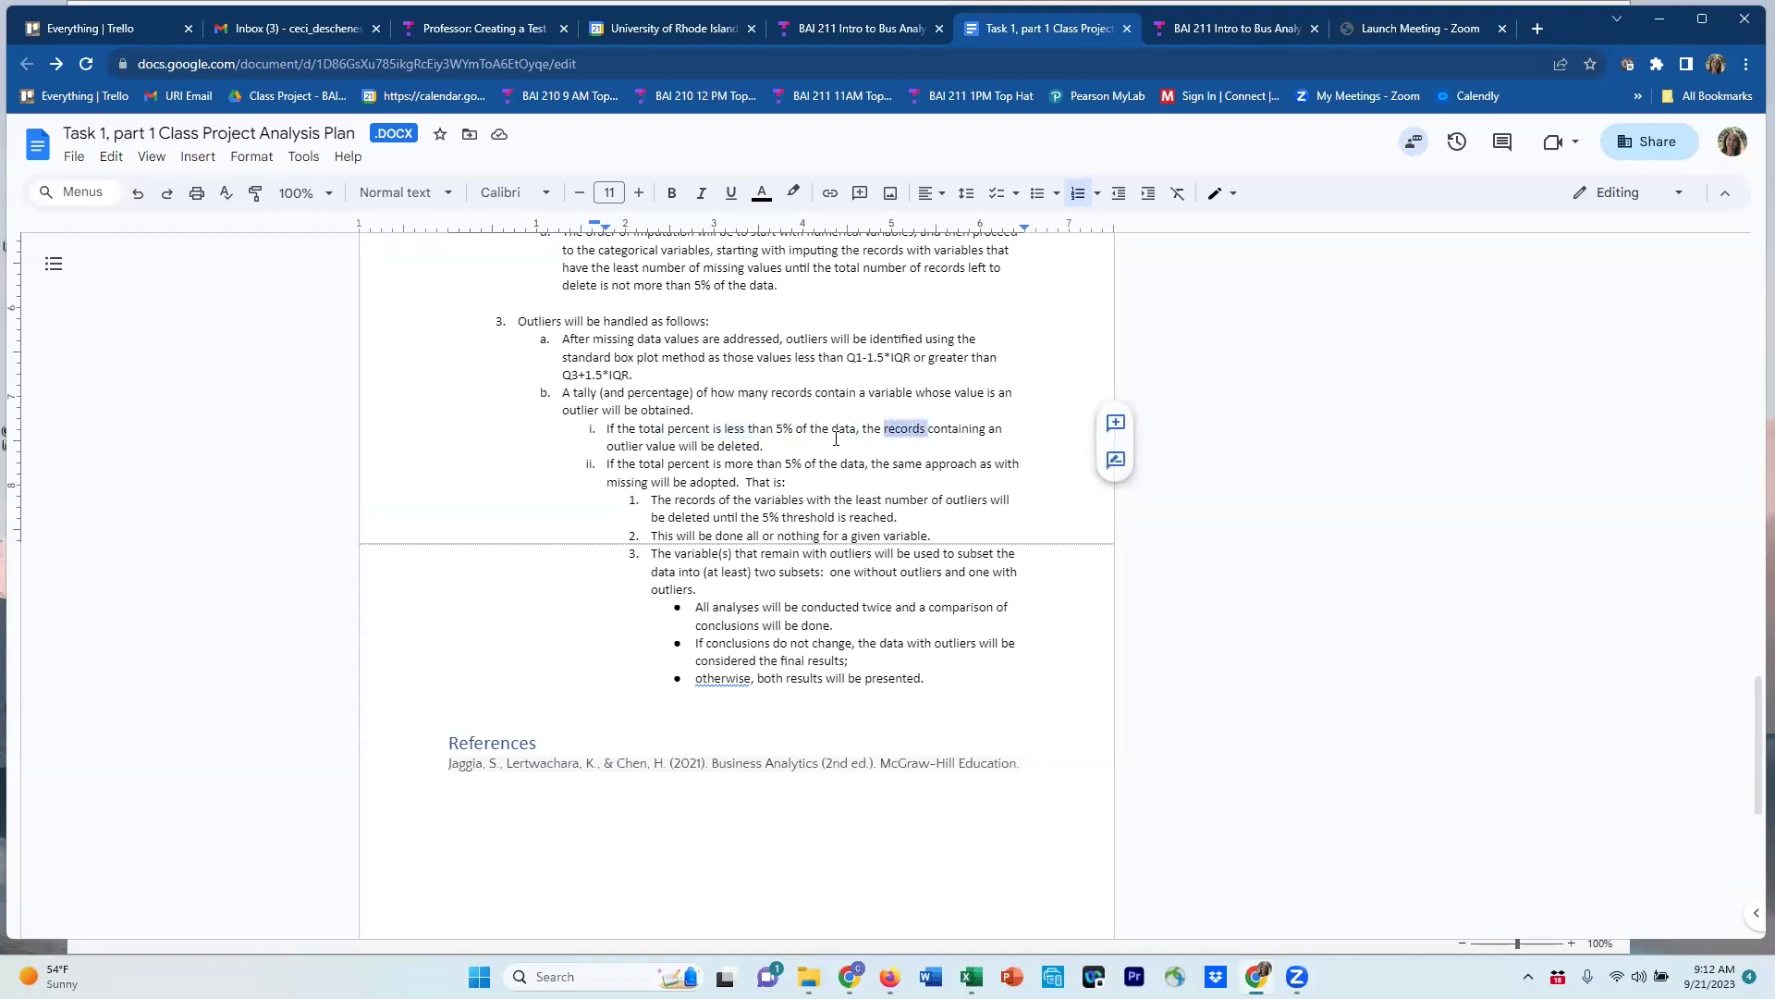
click(762, 445)
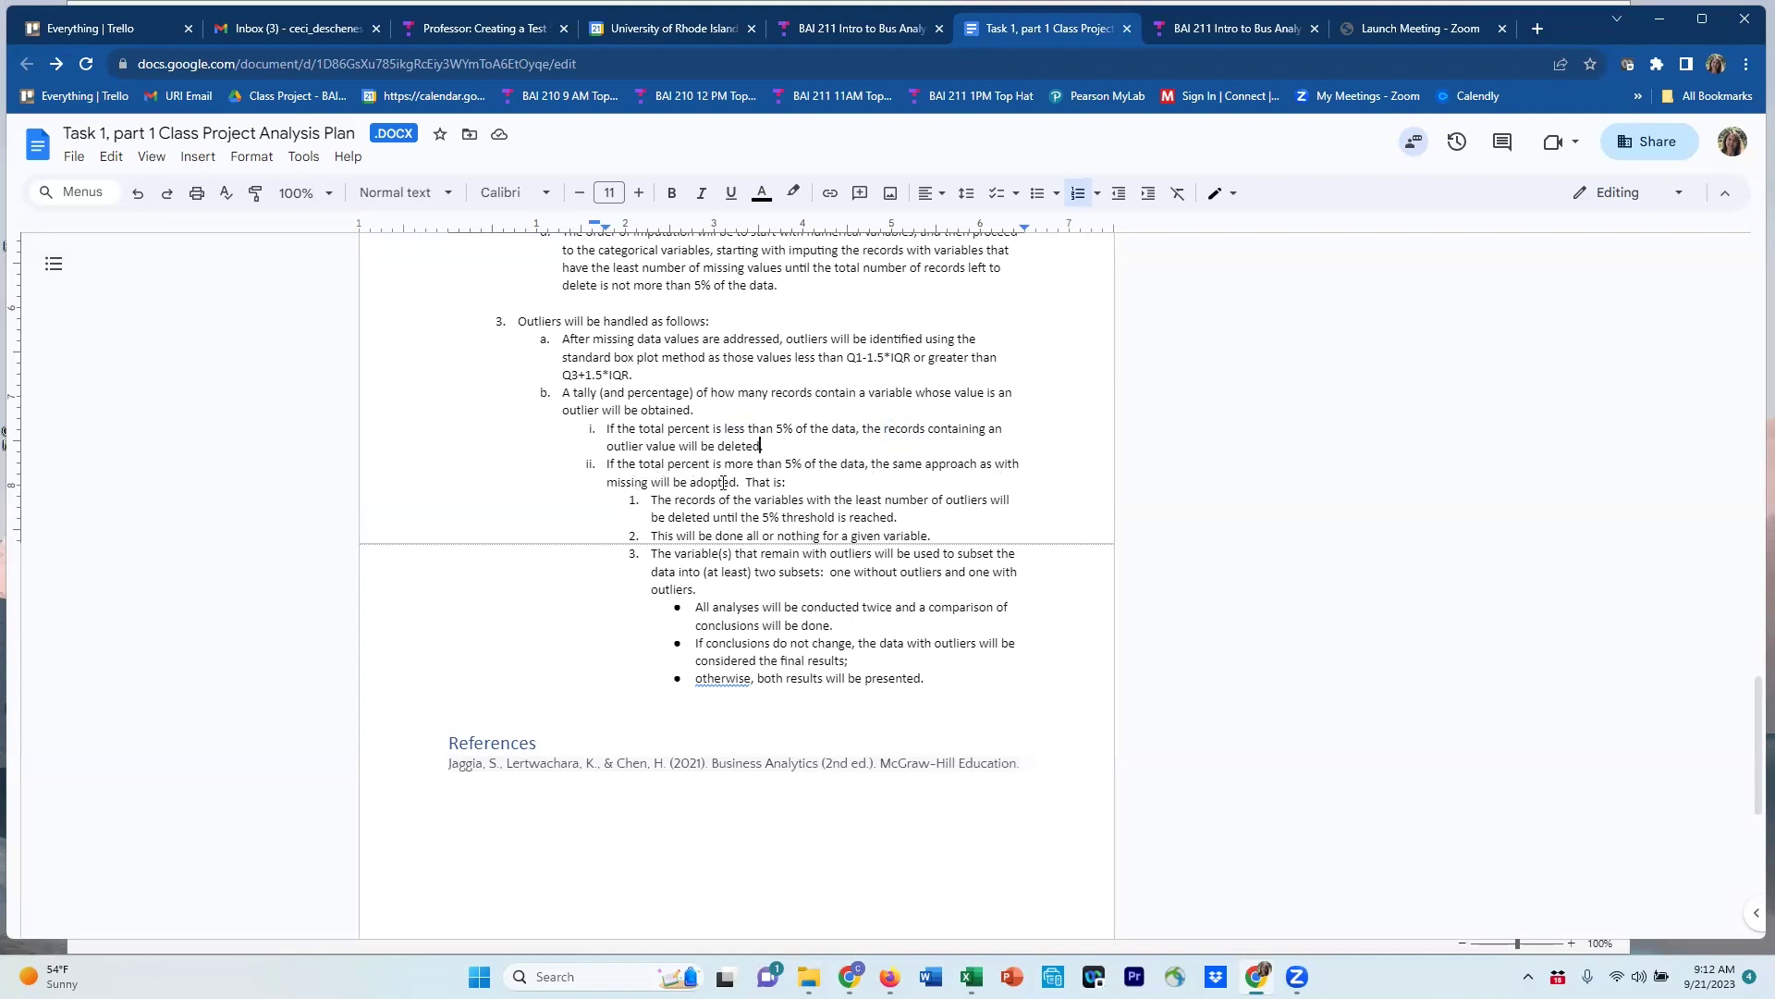
drag(746, 482, 791, 480)
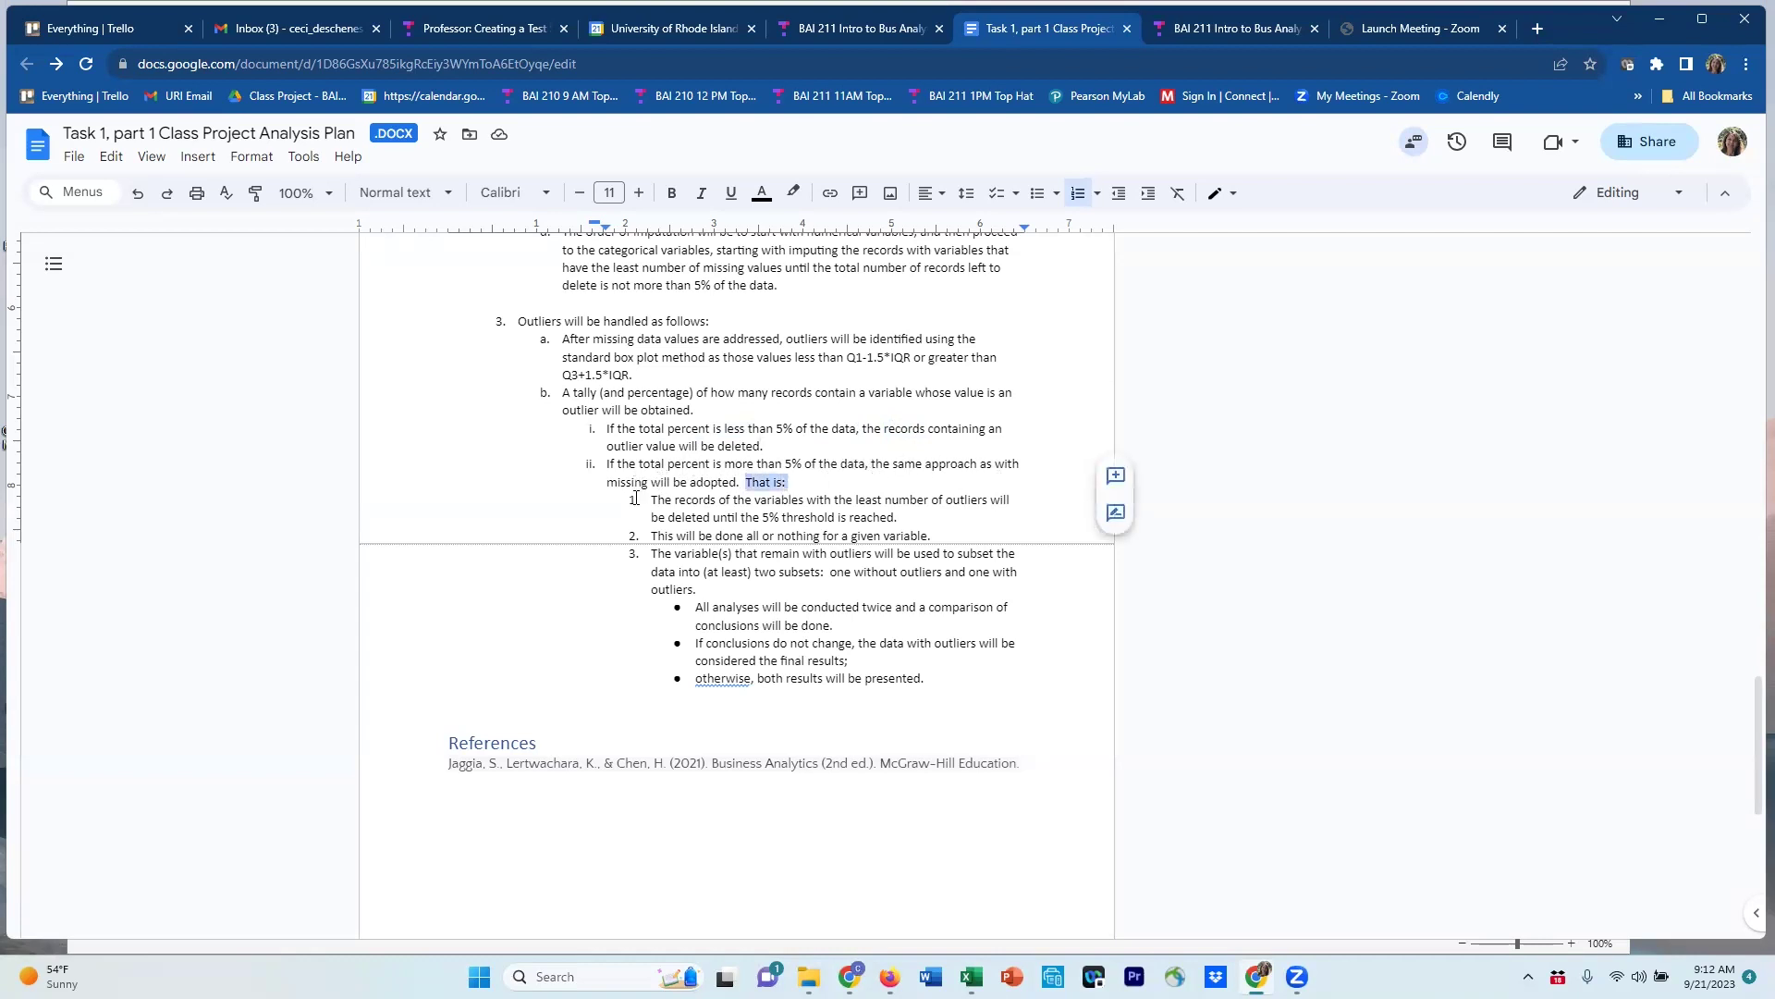
drag(635, 497, 956, 686)
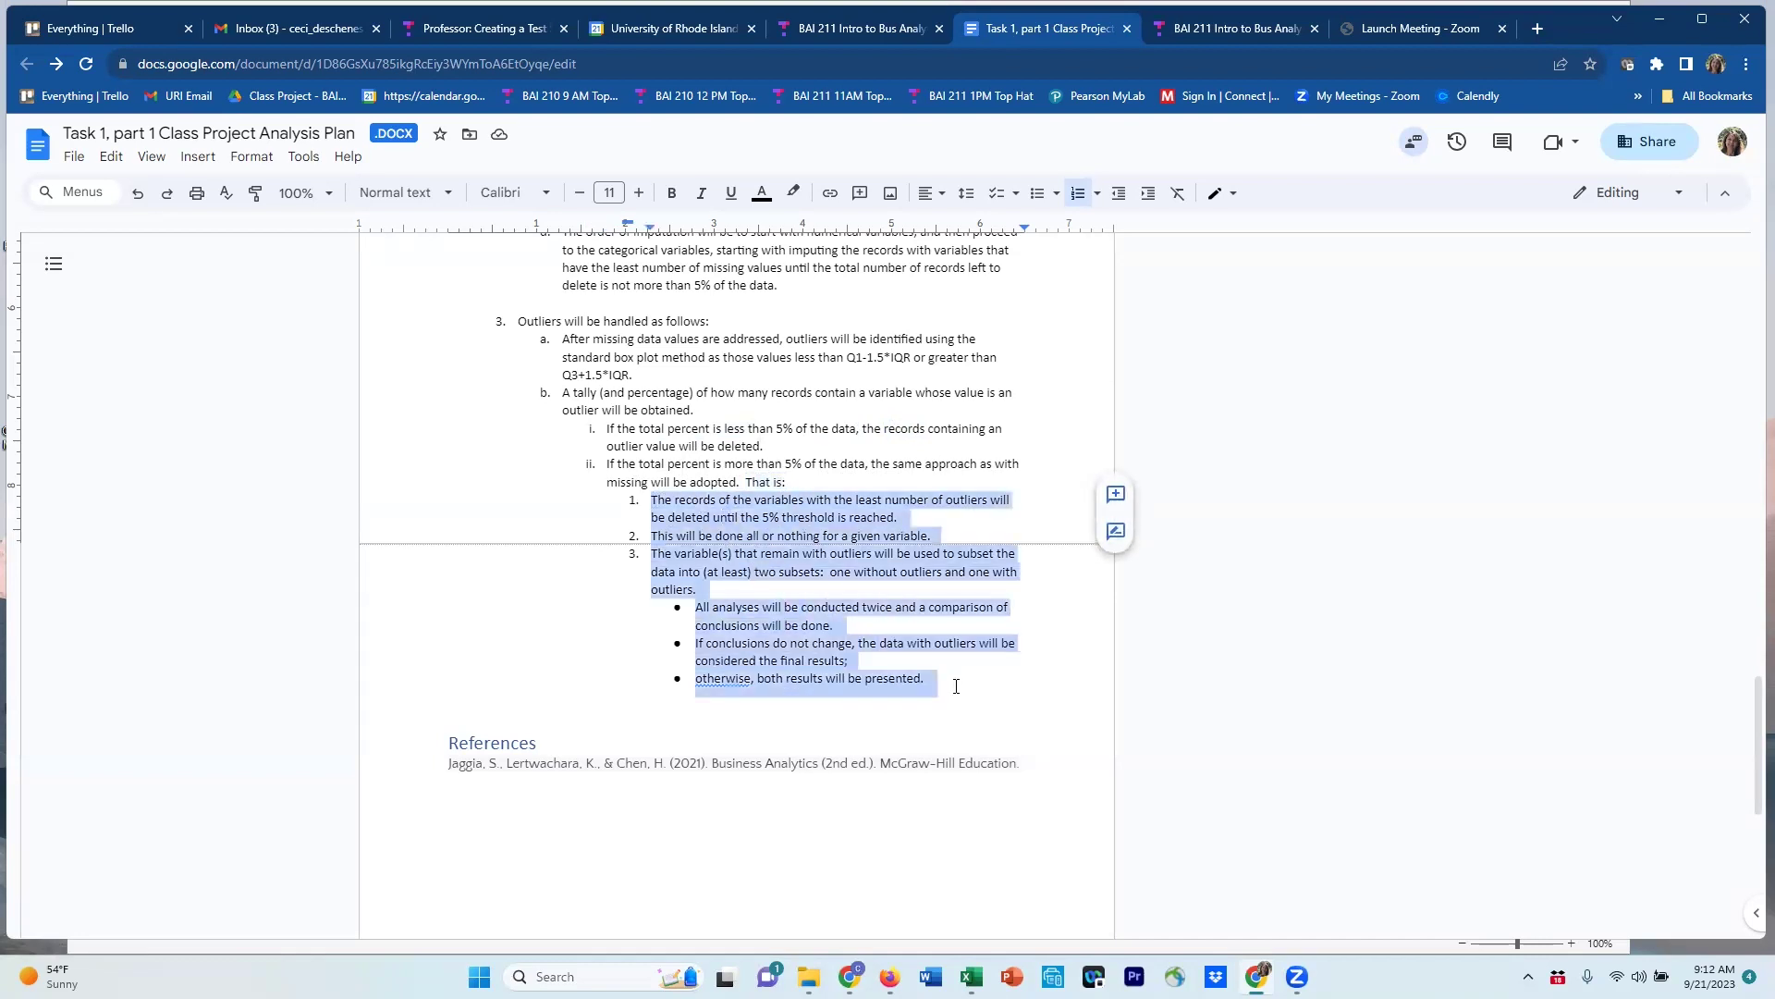
click(759, 483)
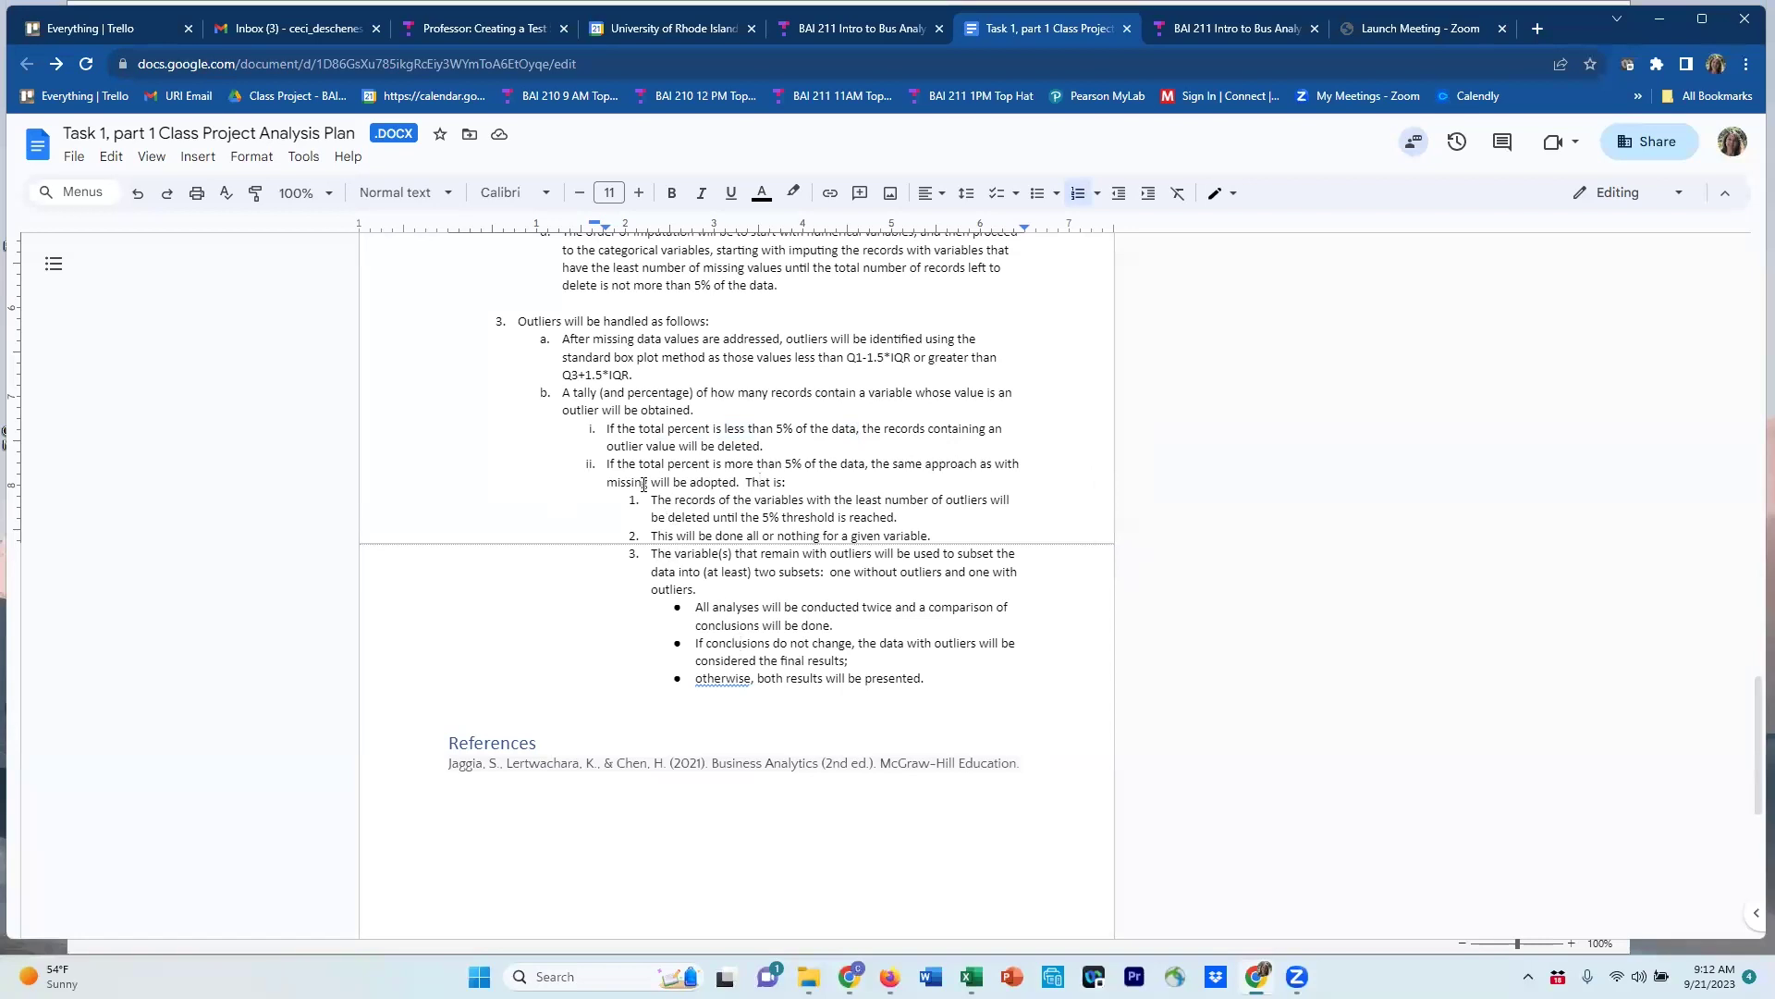
drag(606, 428, 778, 441)
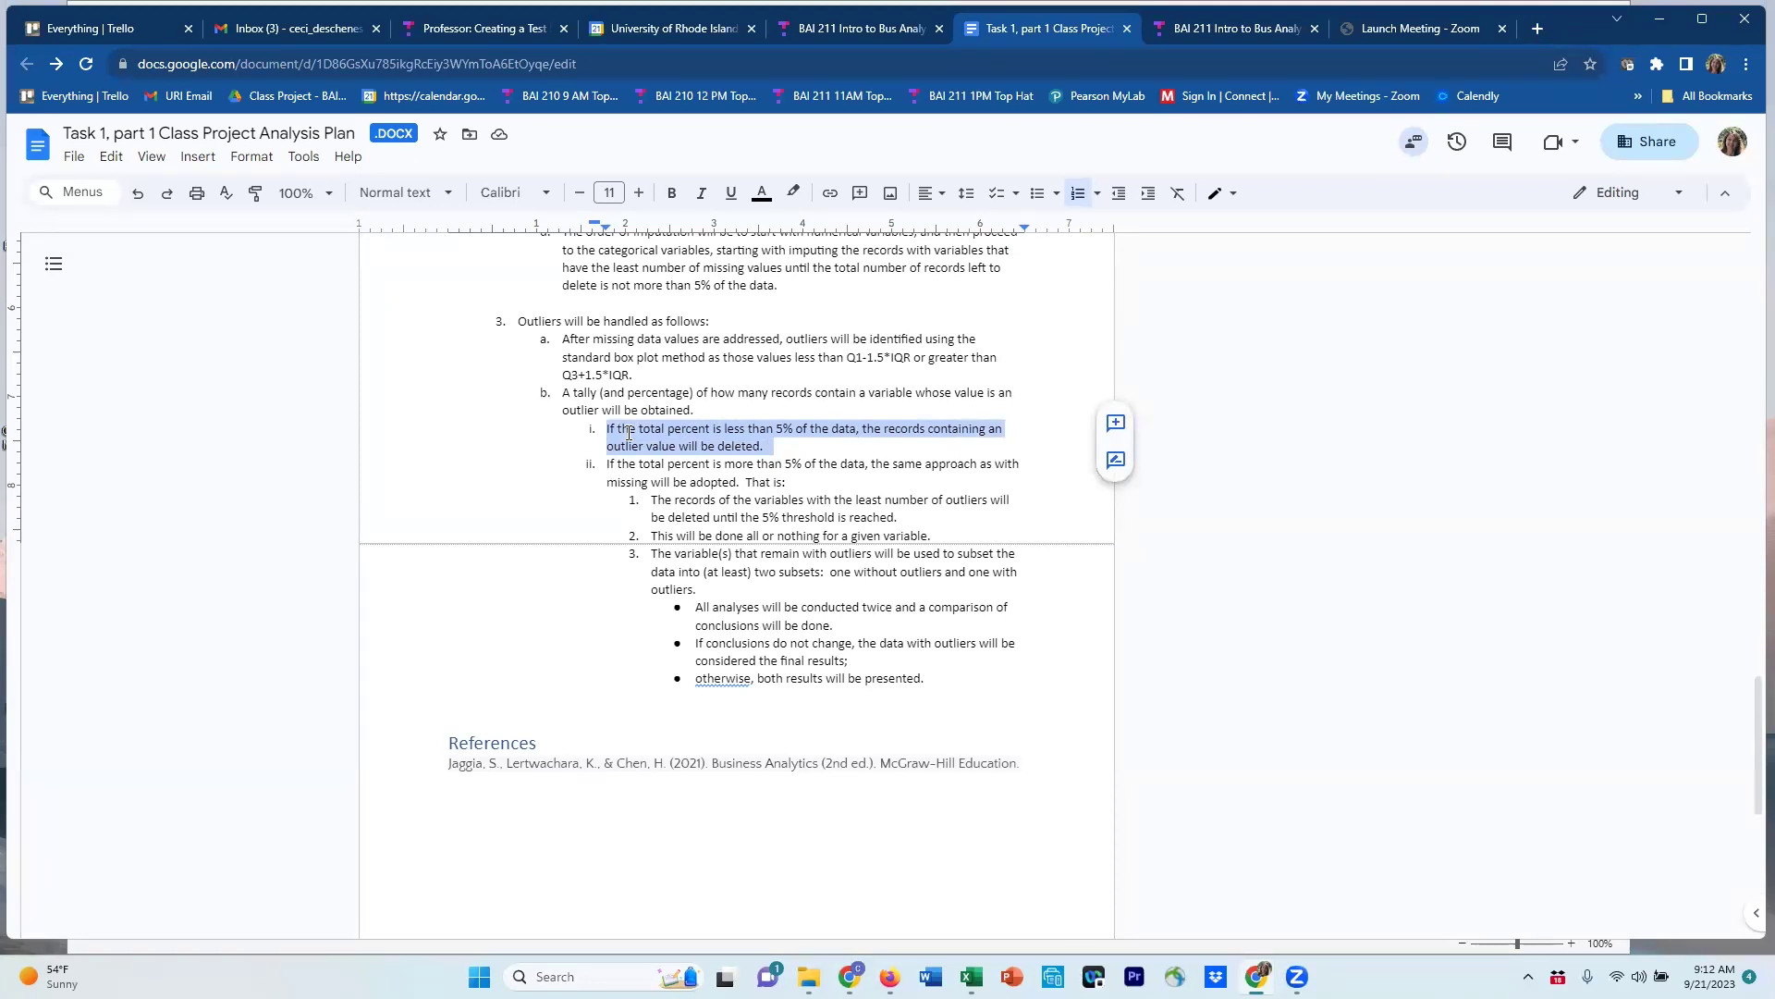
click(756, 444)
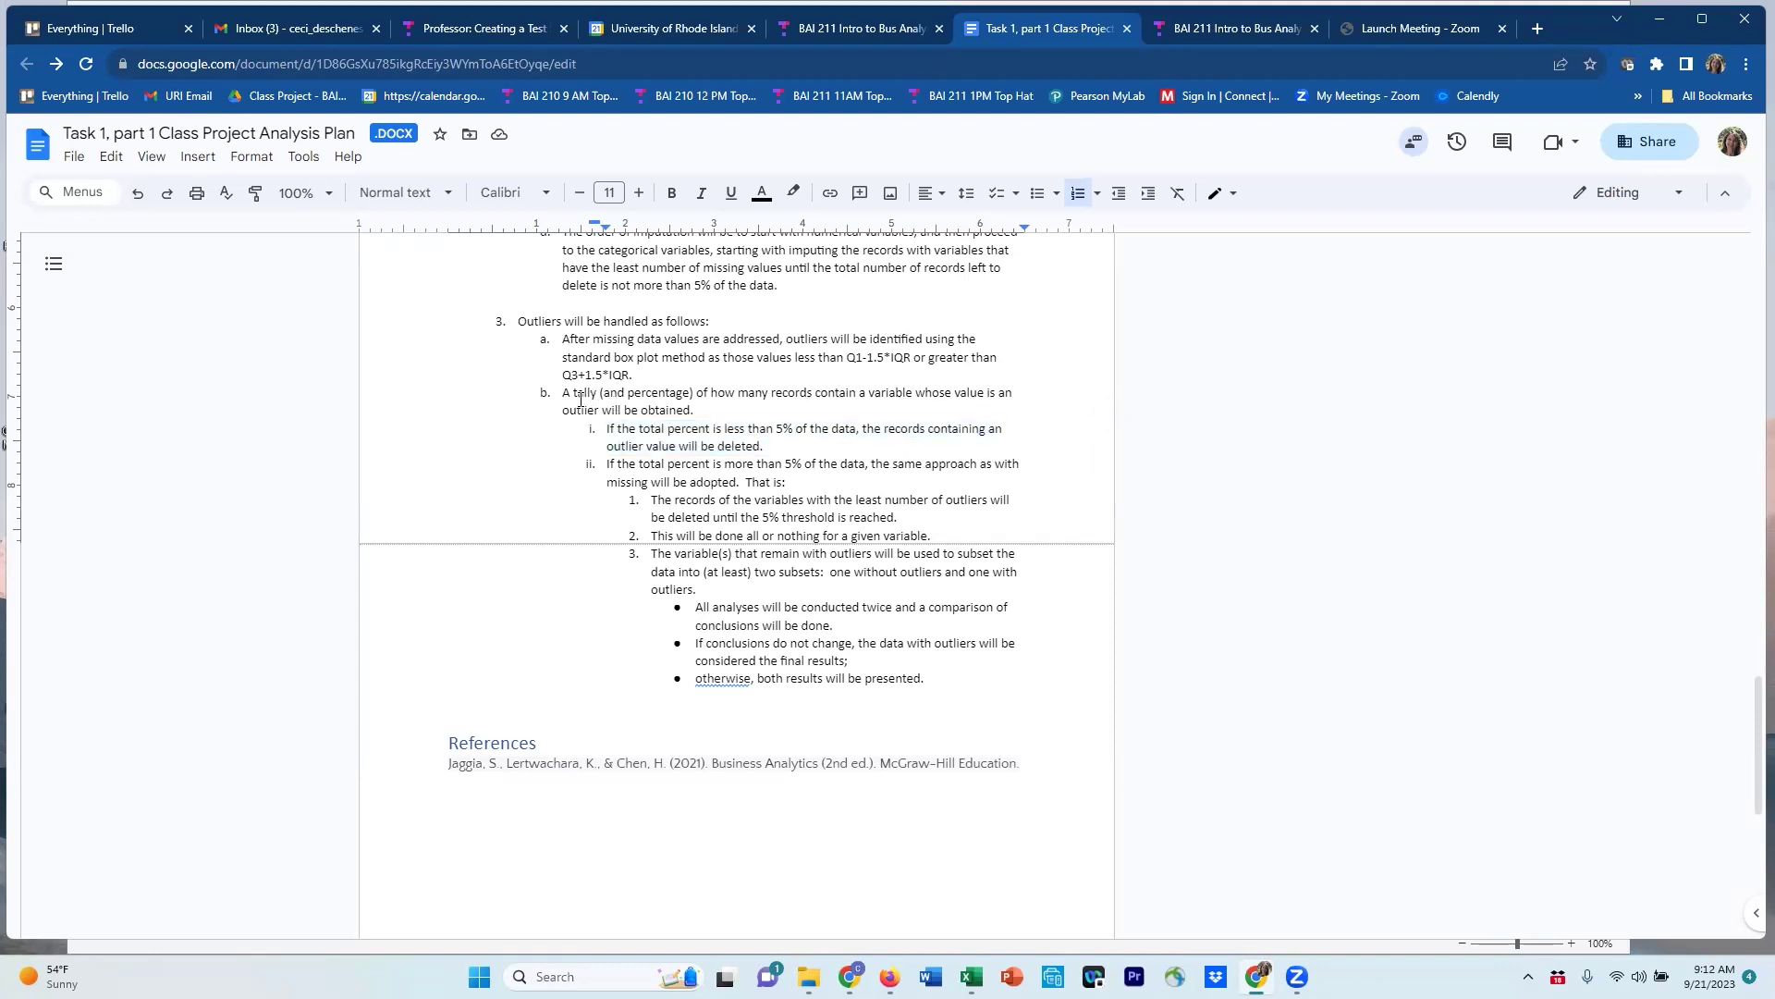
drag(563, 392, 715, 409)
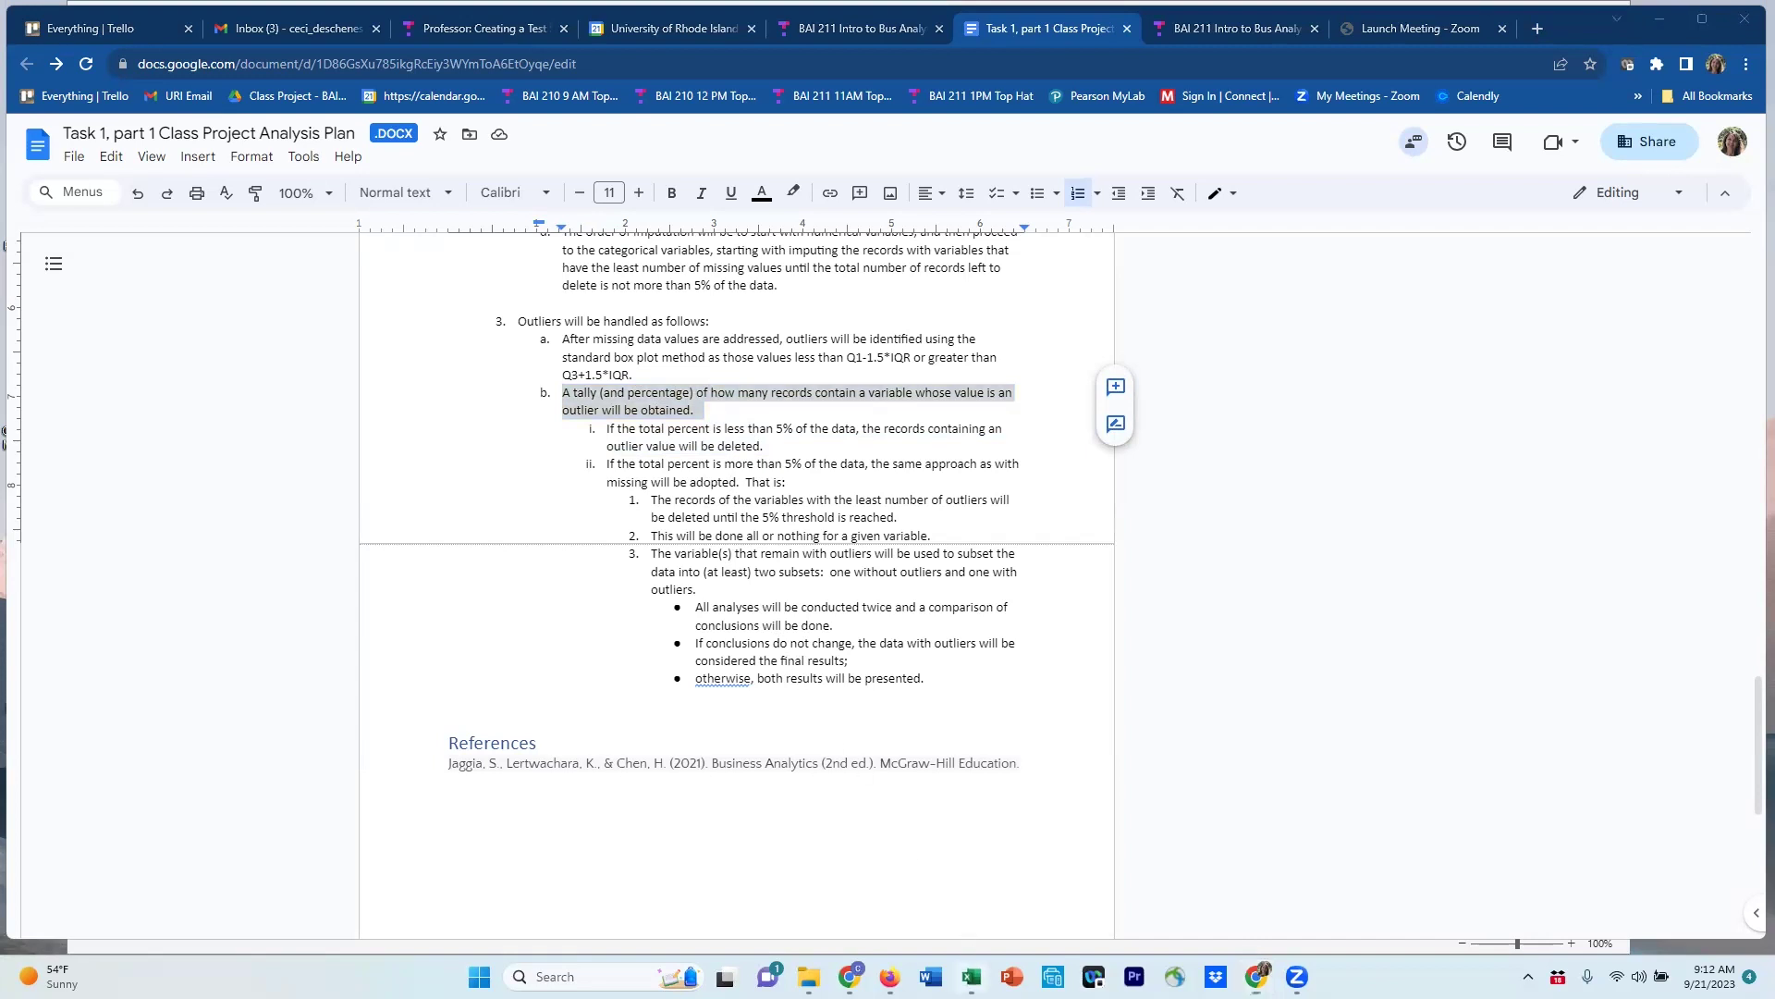
Strip the old A2:A188 range from C36's COUNTA formula and go to Clean Data.
click(971, 976)
scroll(627, 600, up, 1)
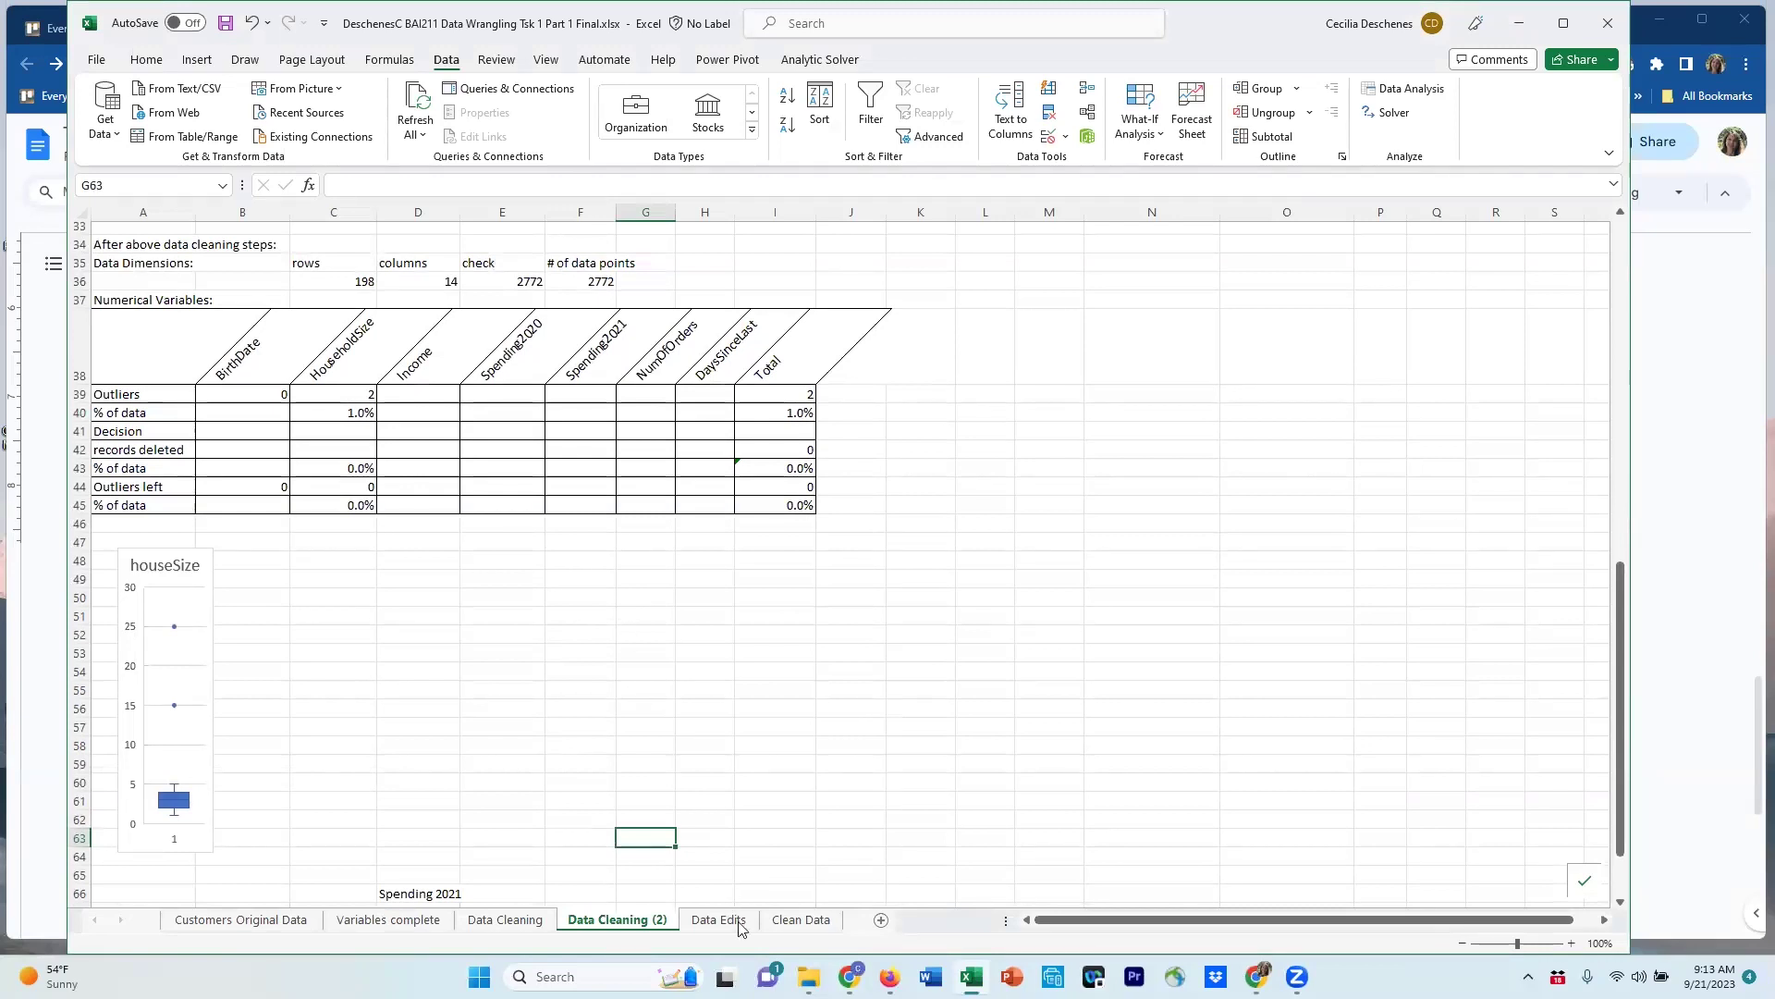
key(ctrl+z)
double_click(332, 290)
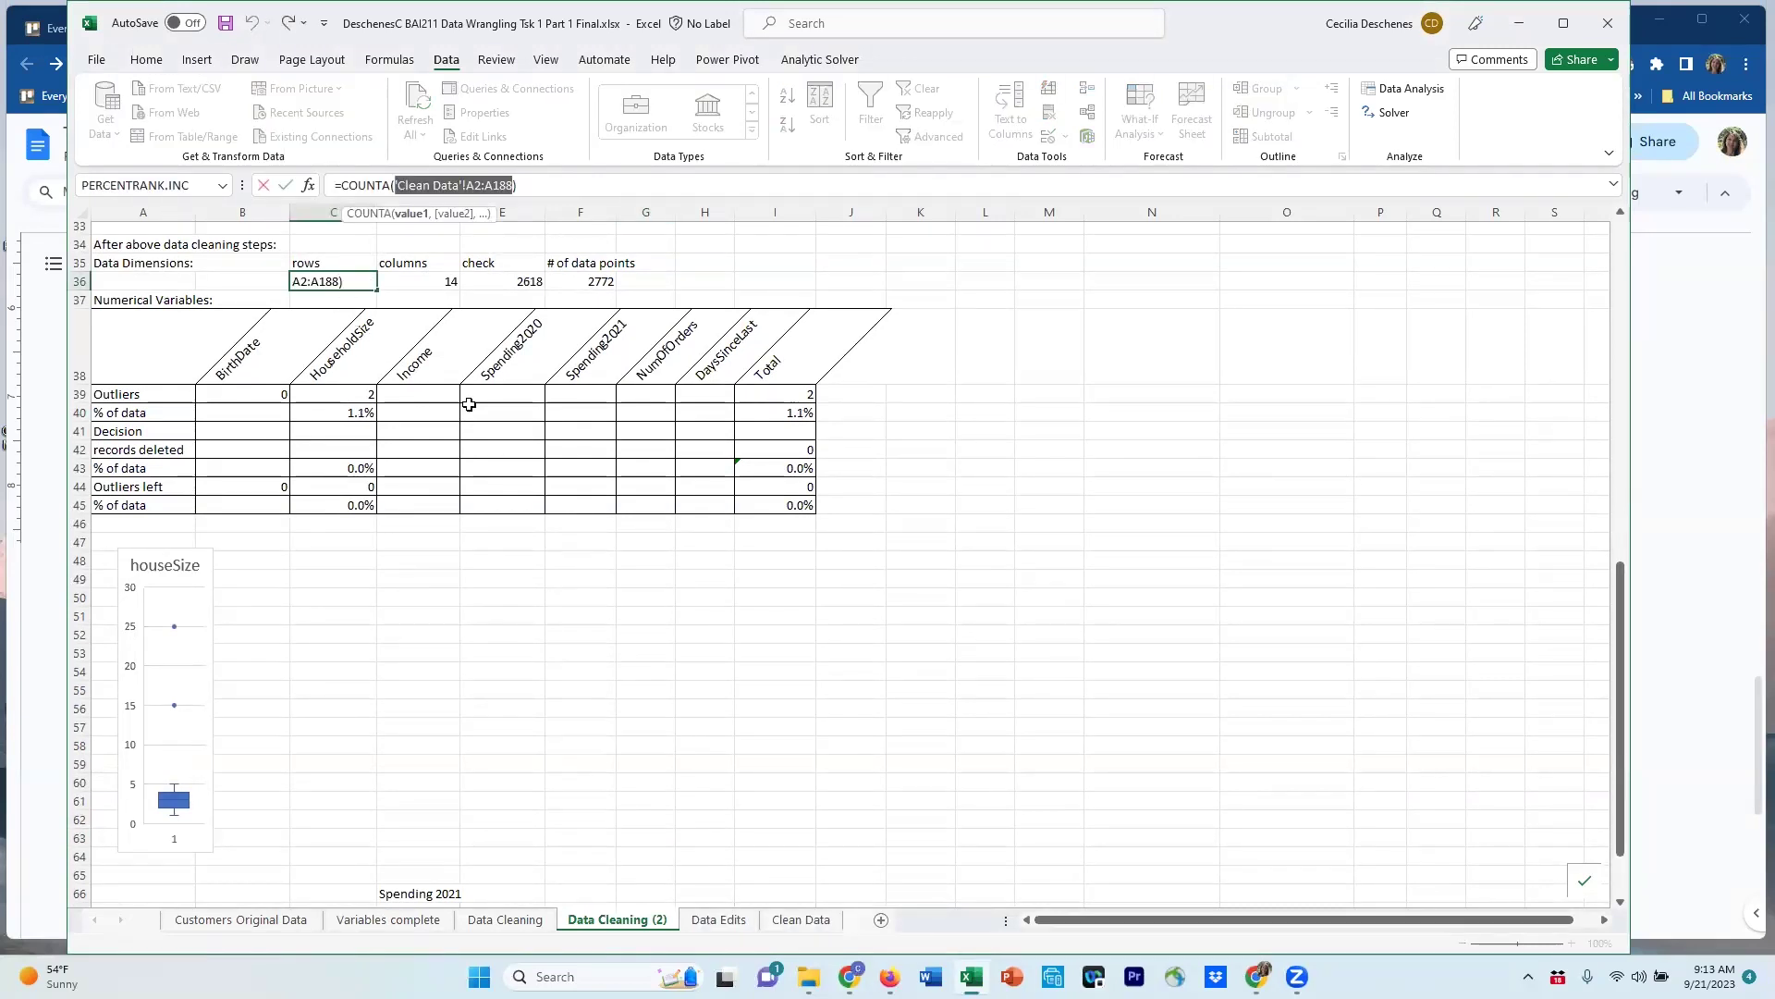
key(BackSpace)
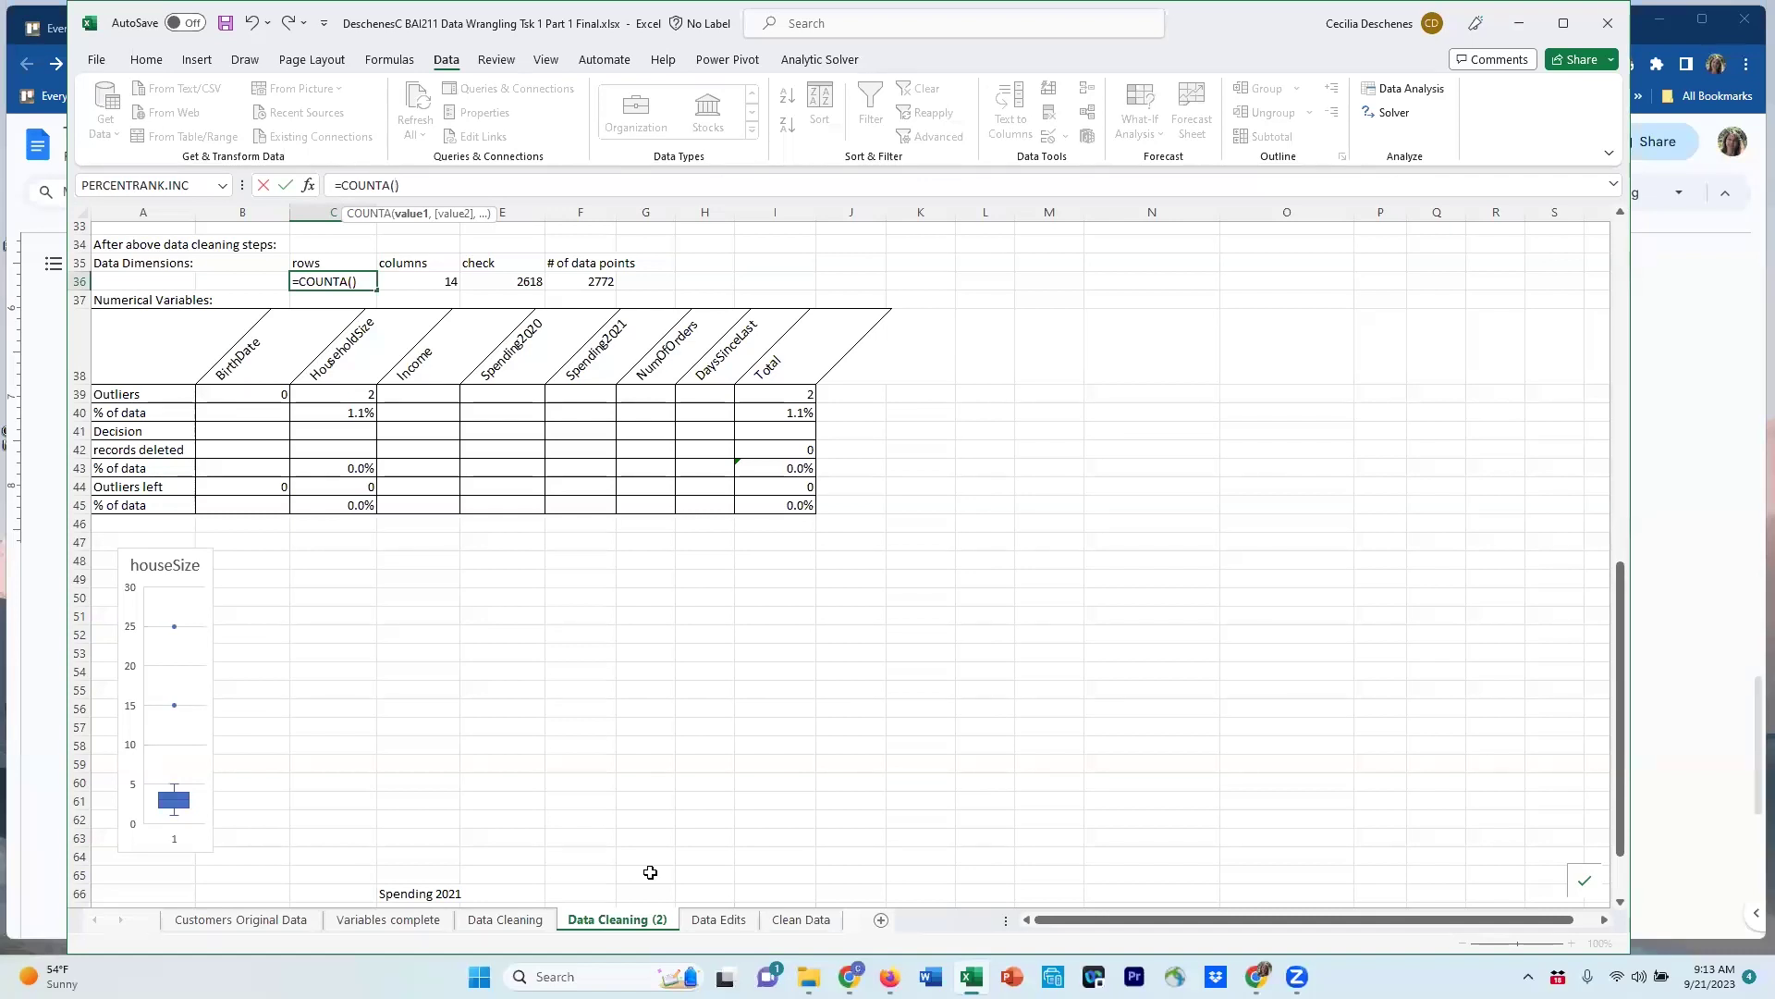
click(797, 920)
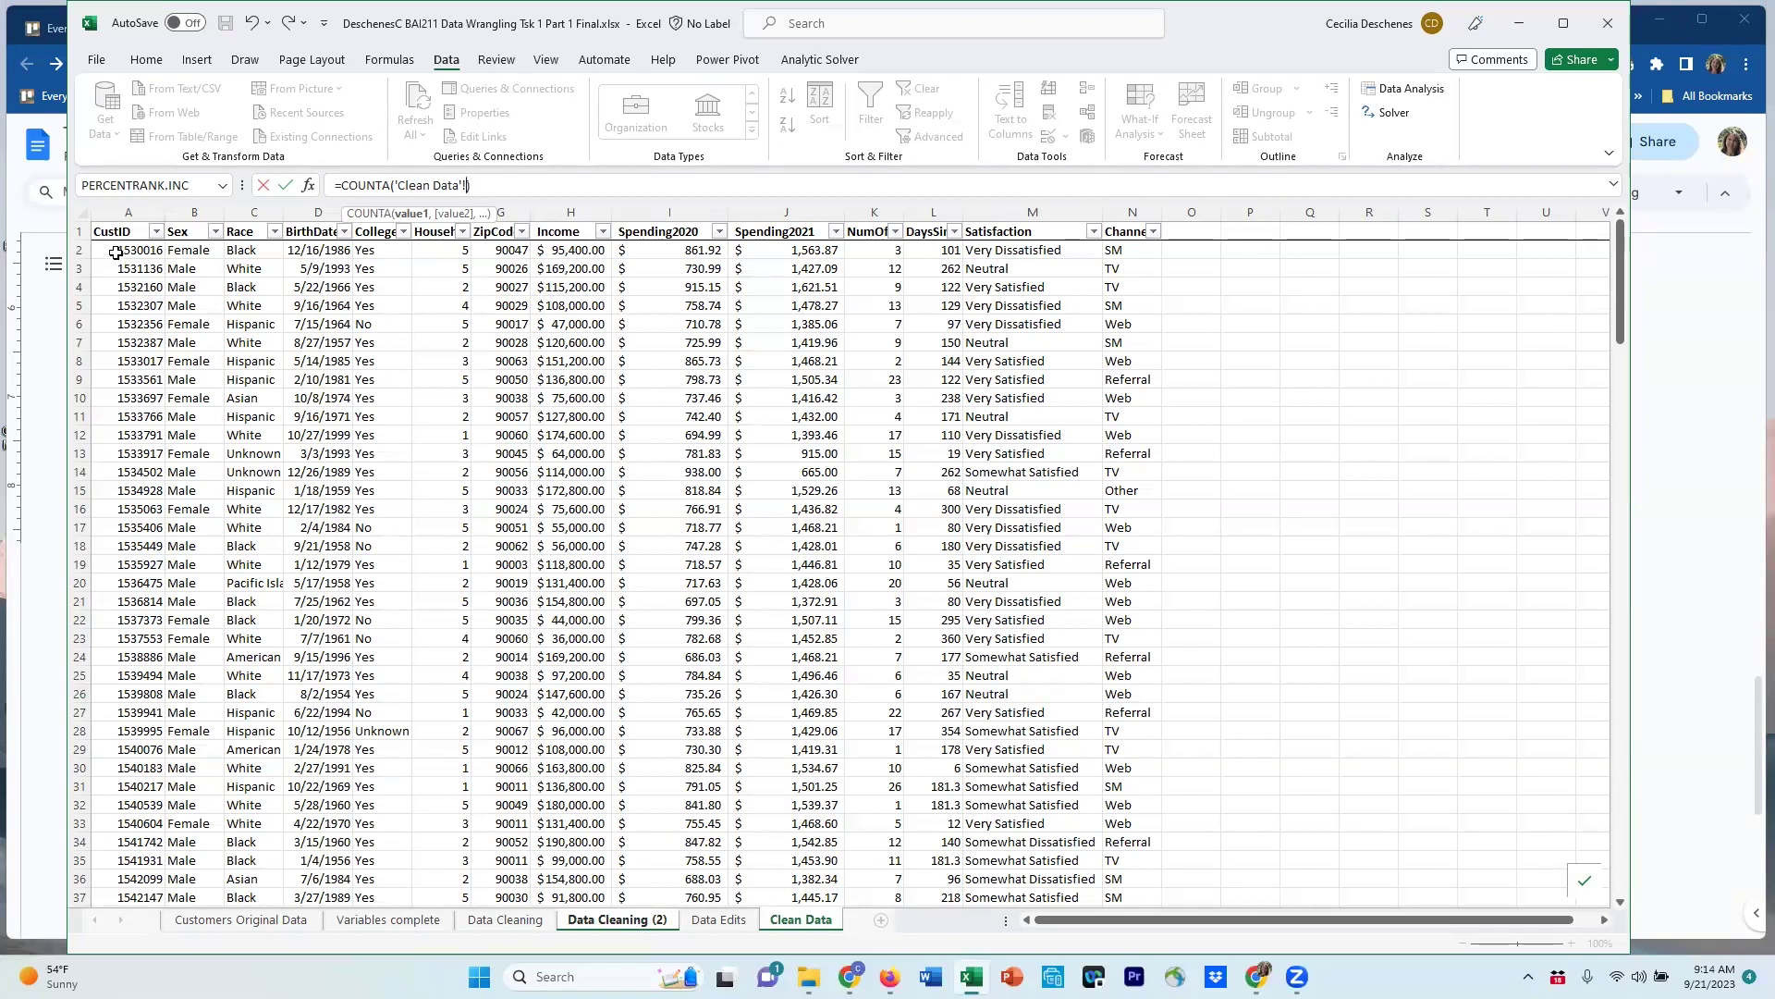
Point the COUNTA formula at Clean Data A2:A199 so the count reads 198.
click(116, 253)
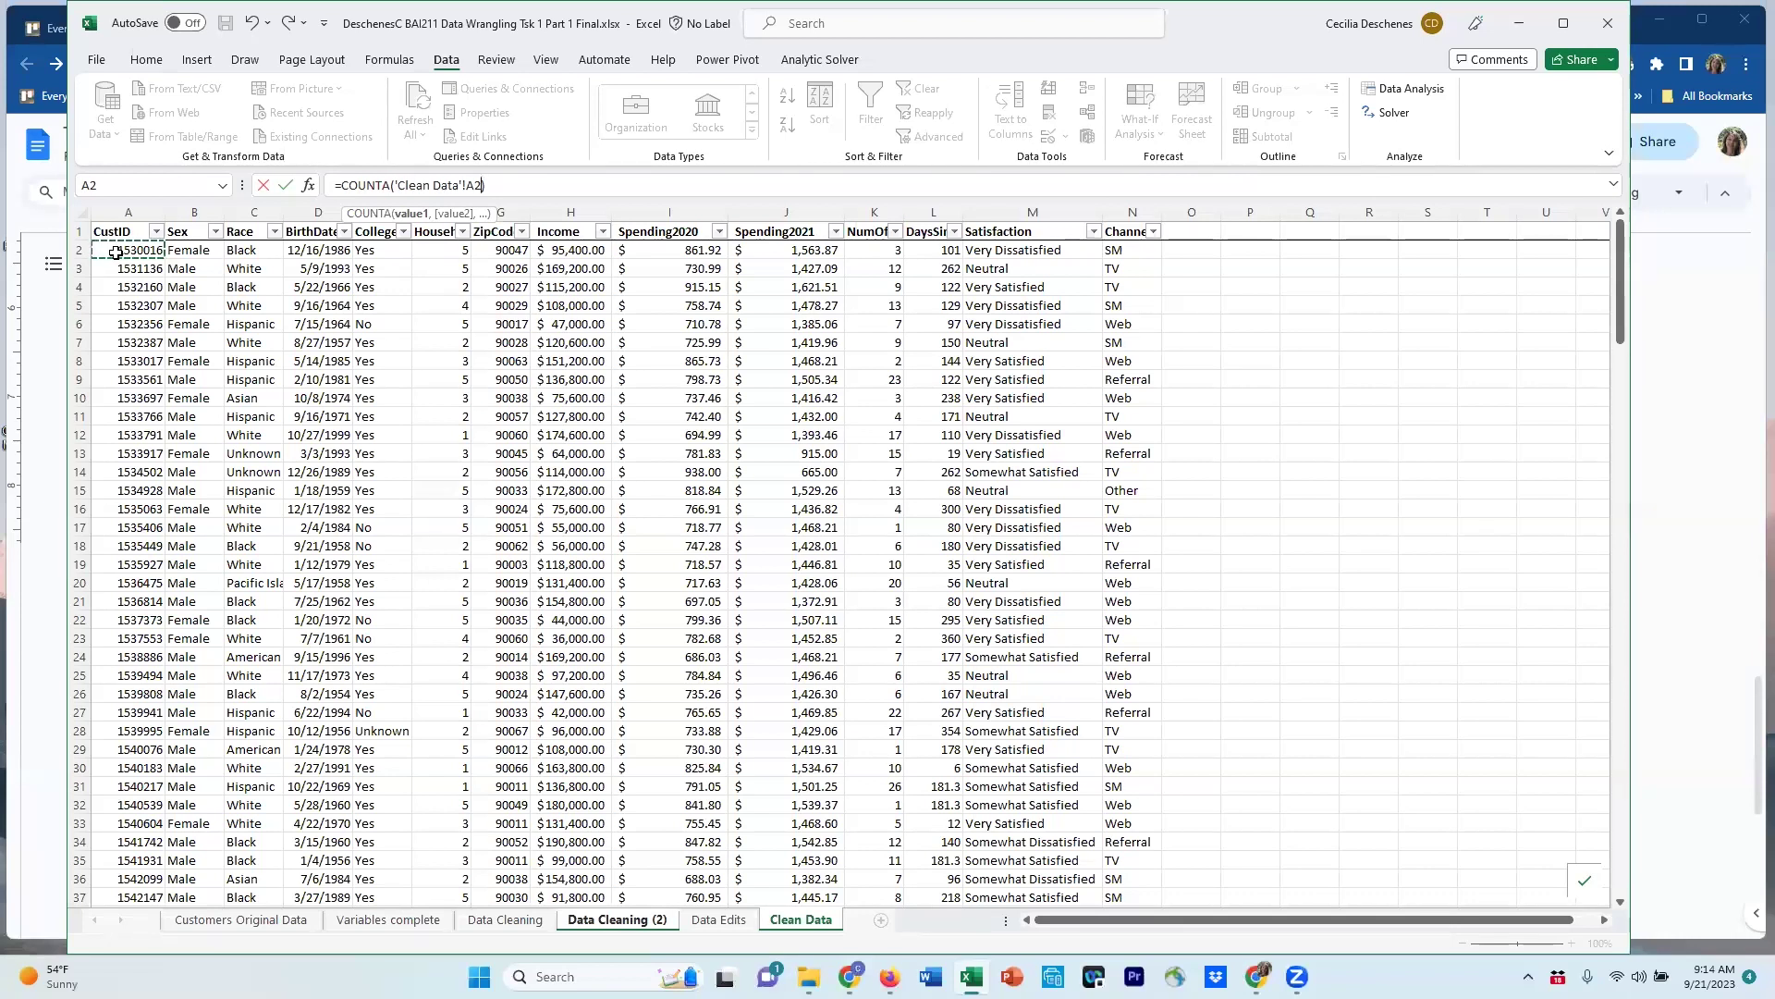
key(ctrl+shift+Down)
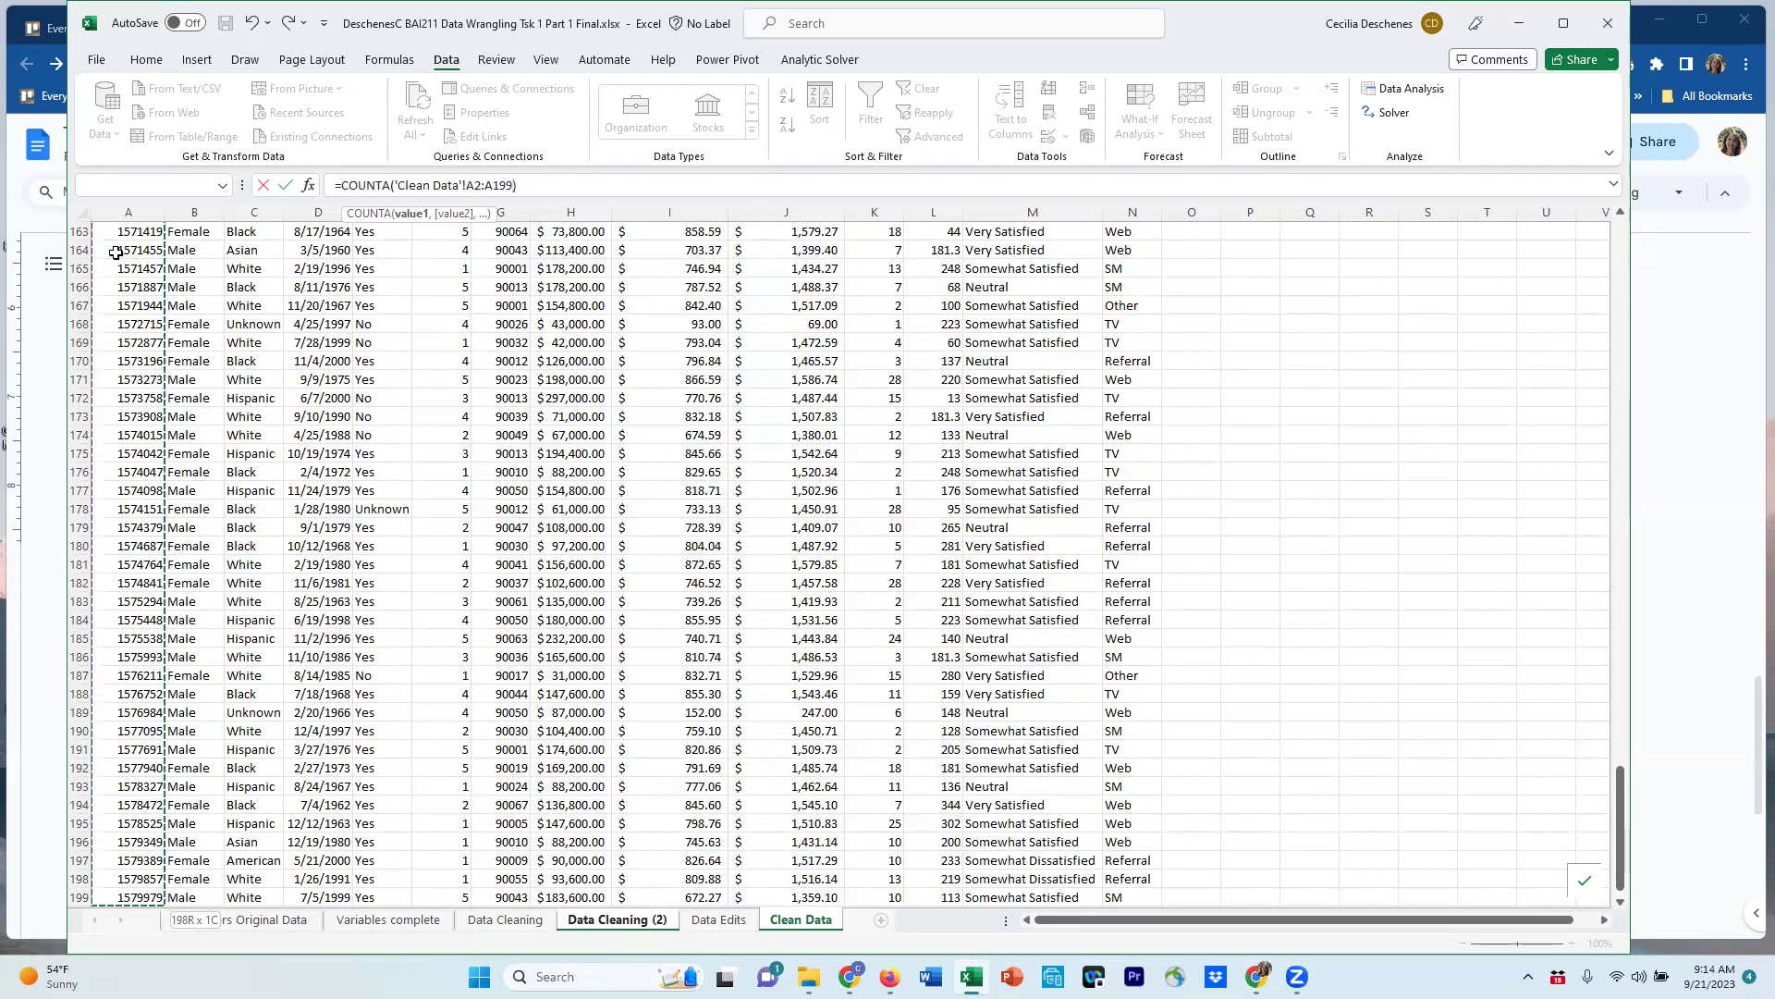
key(Return)
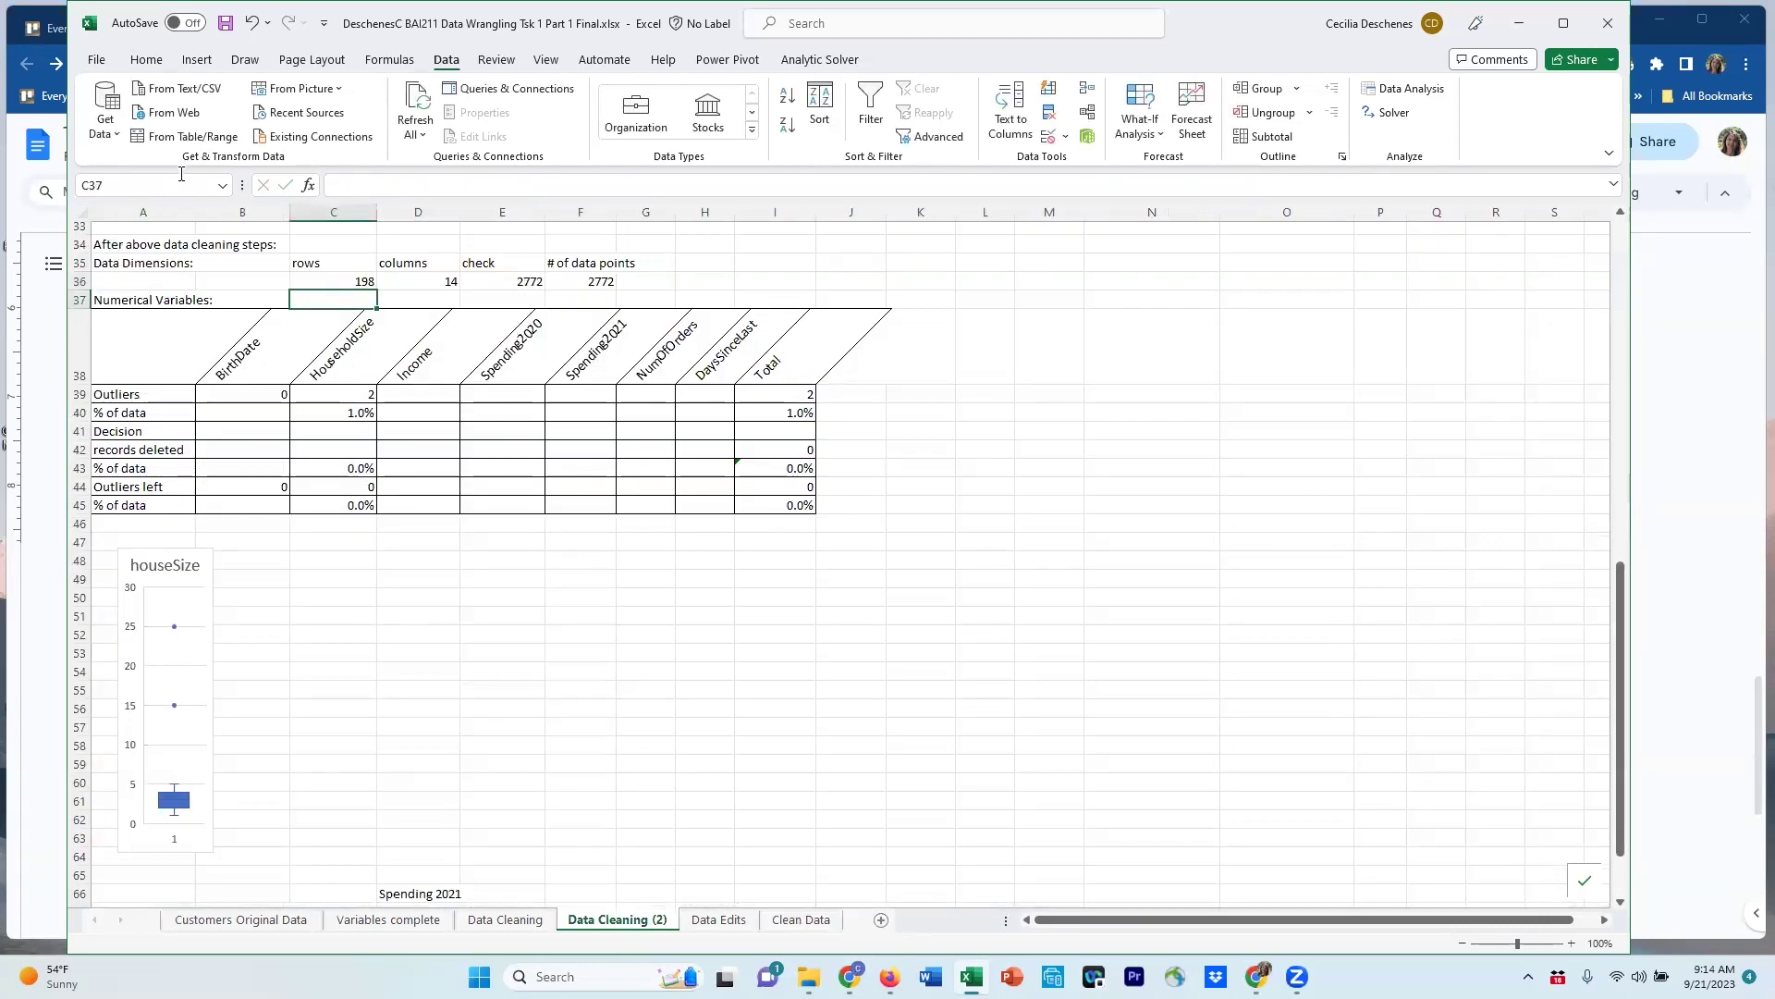
Paste C36's rows count over itself as the plain value 198.
click(340, 284)
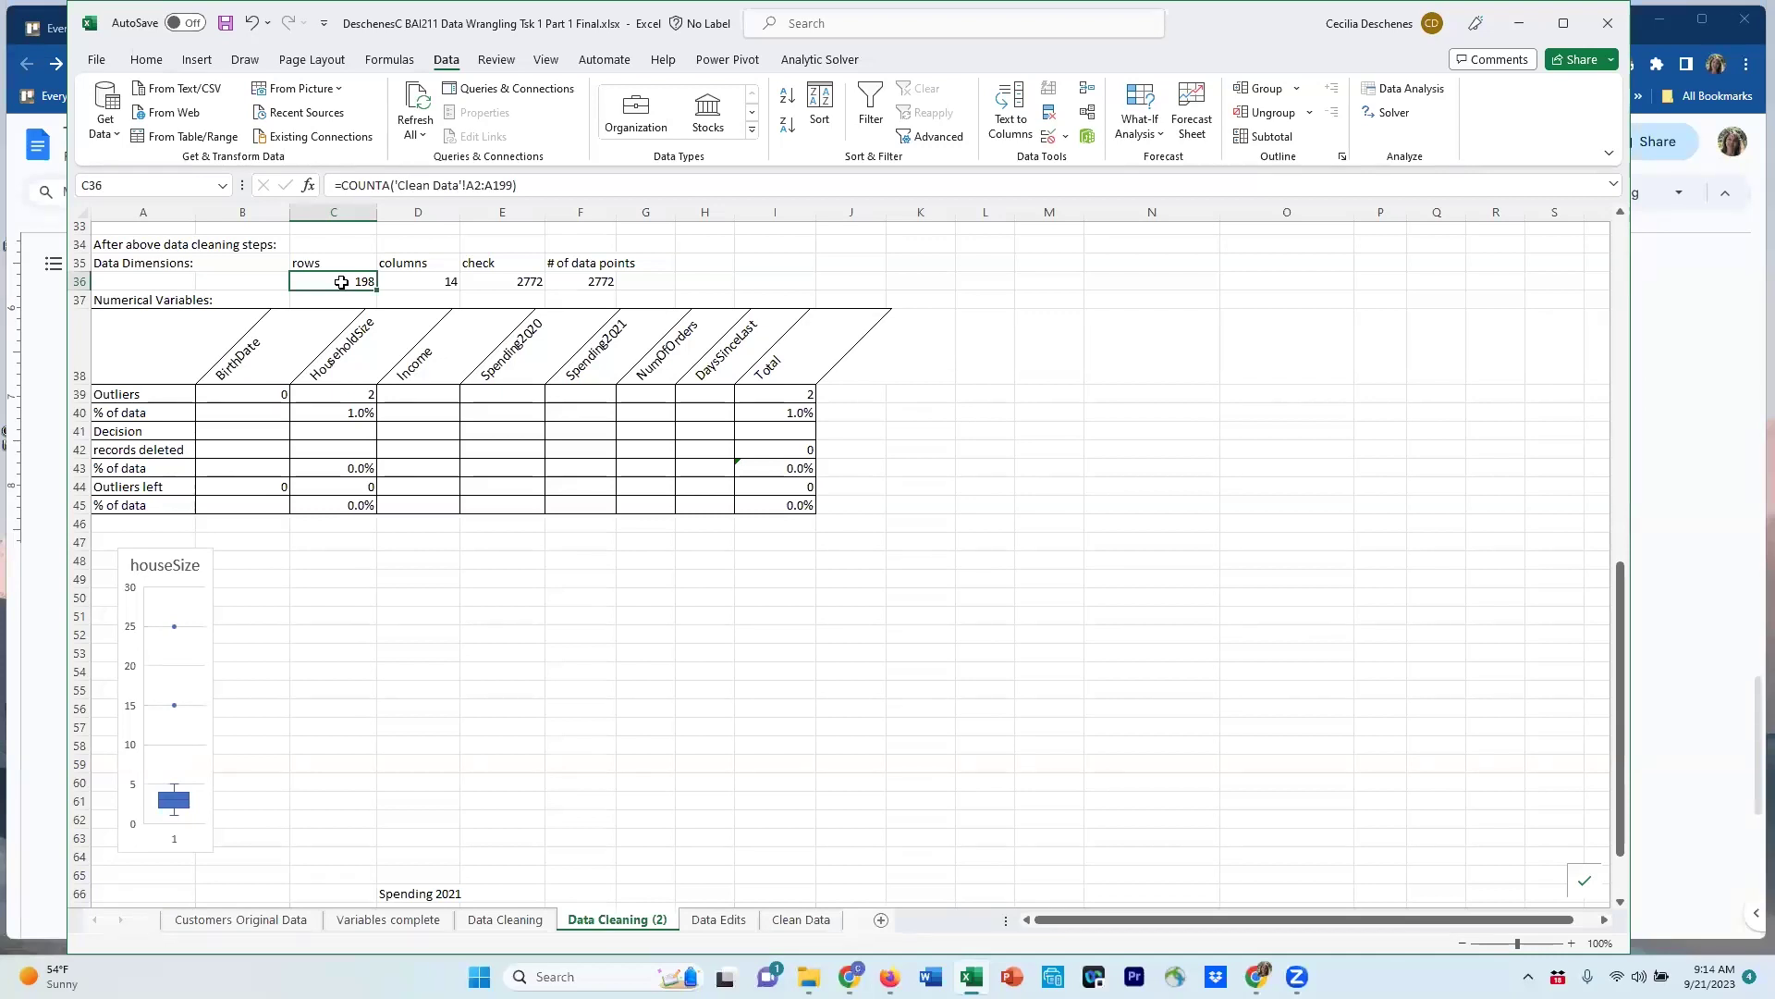
key(ctrl+c)
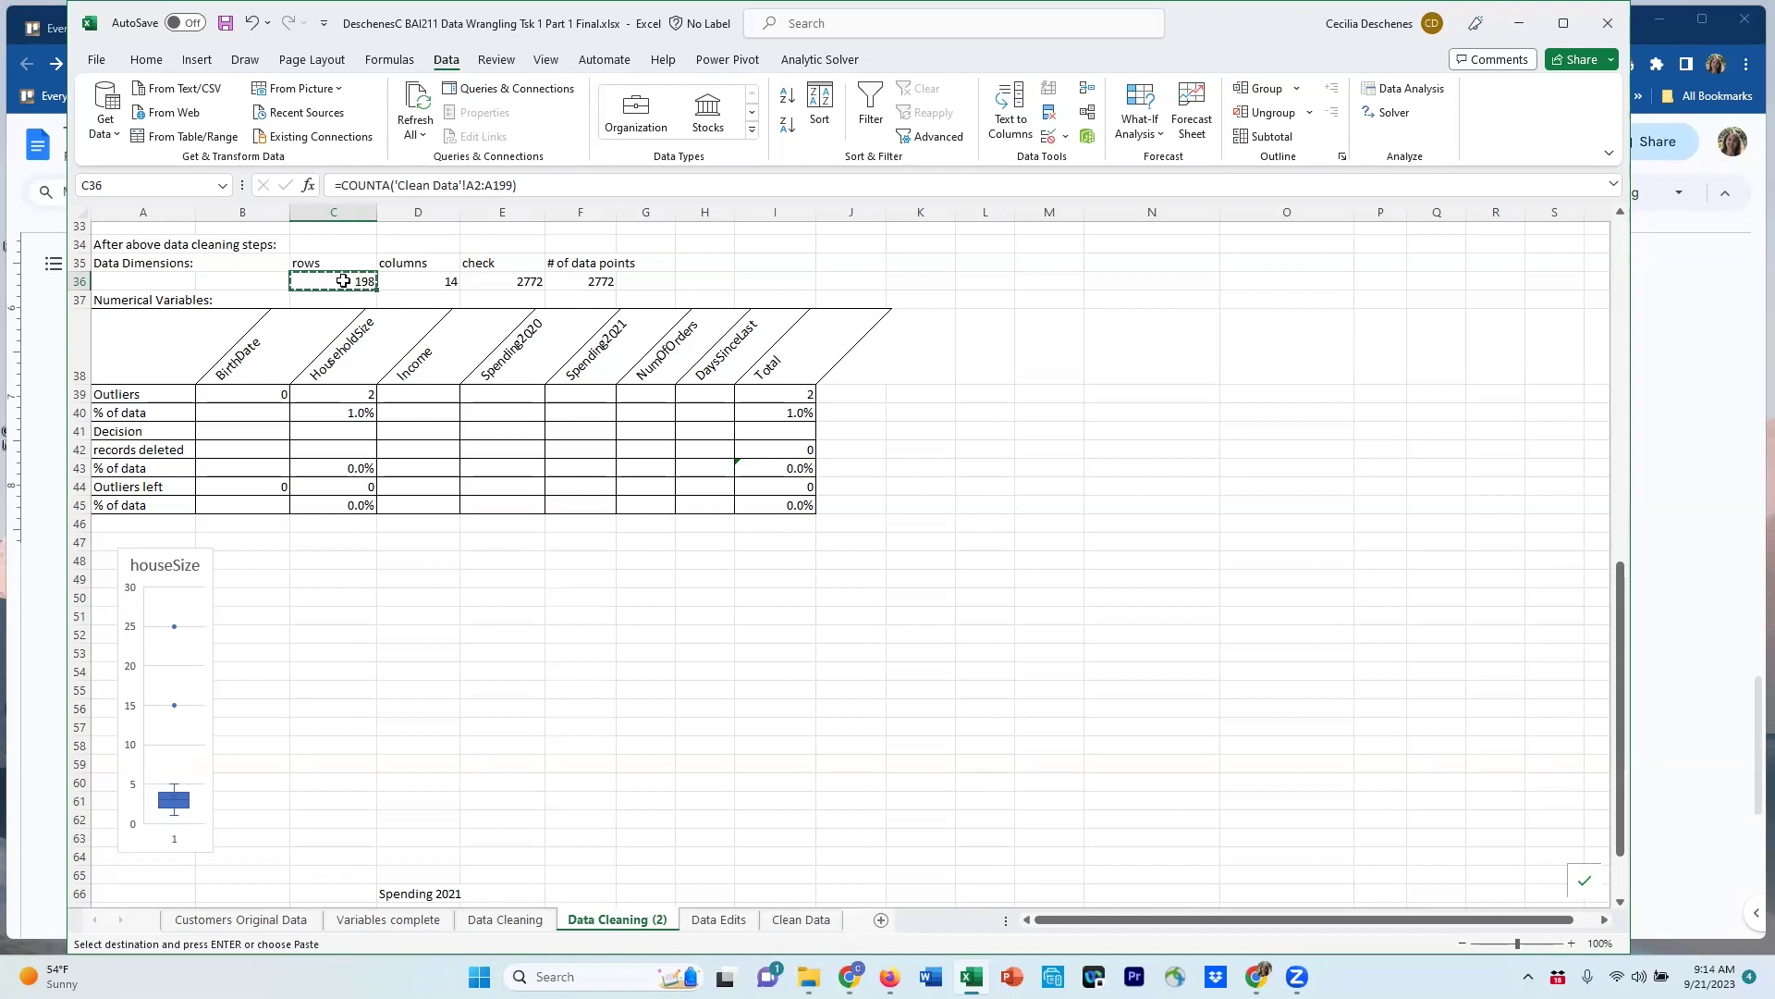
right_click(344, 287)
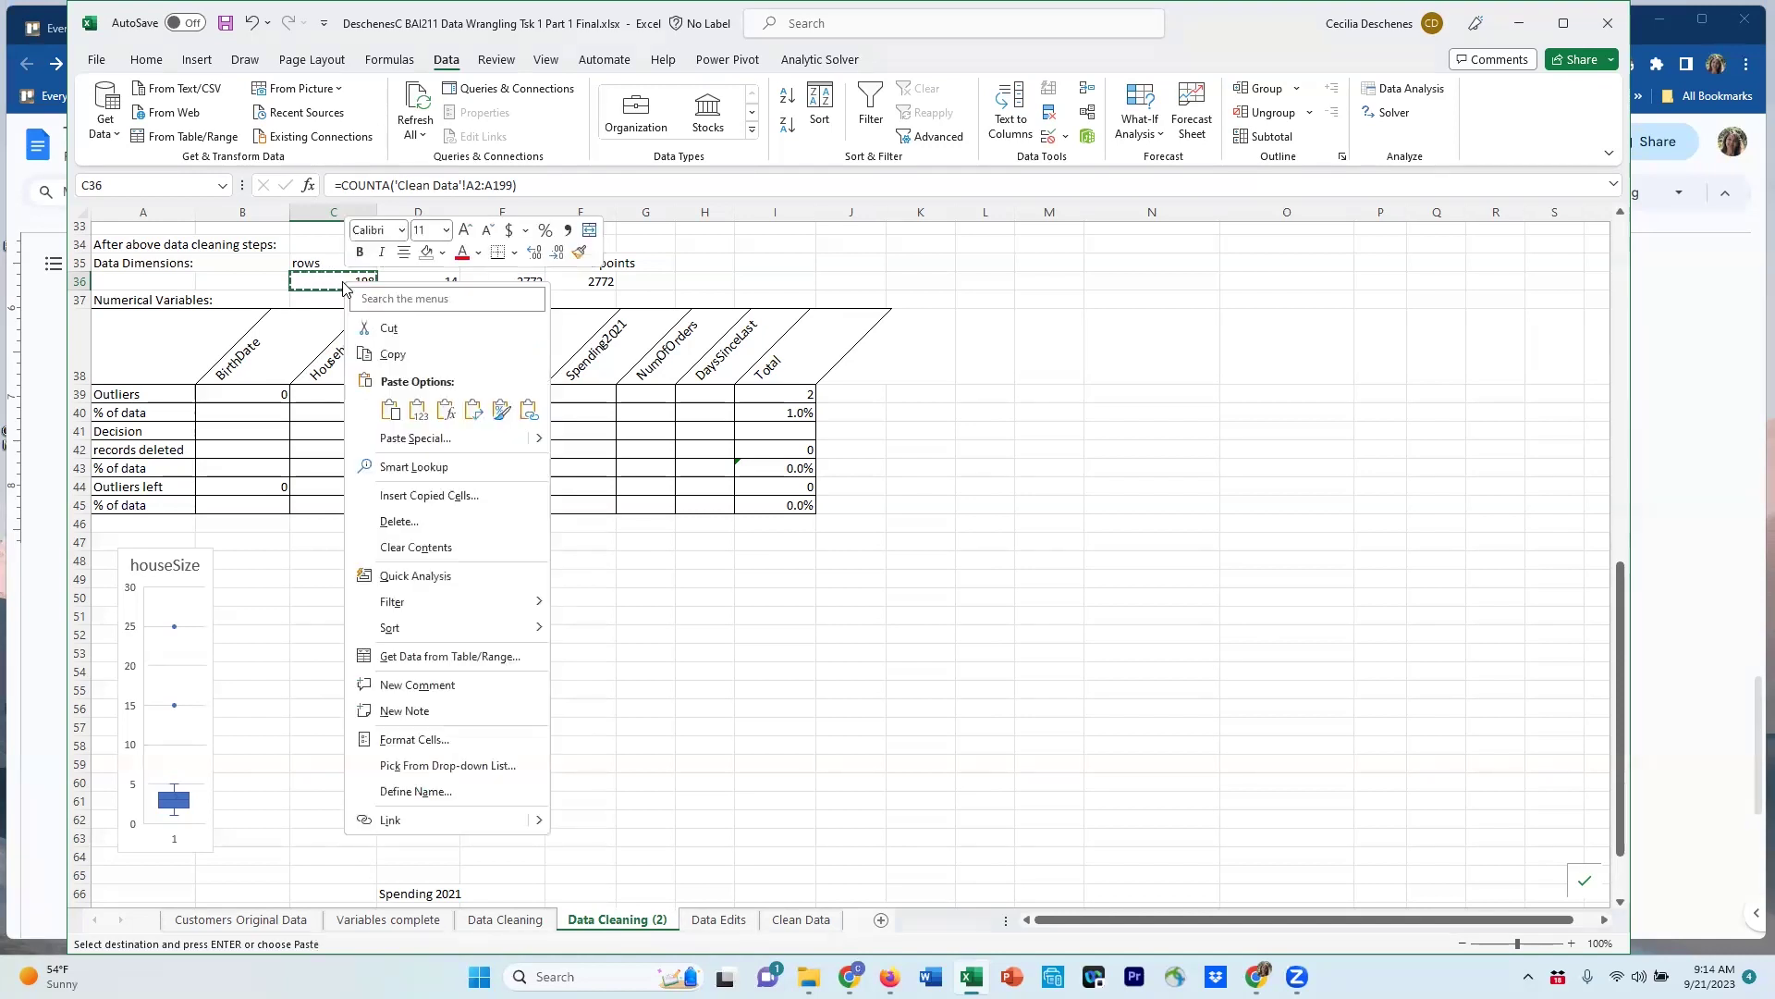
click(418, 416)
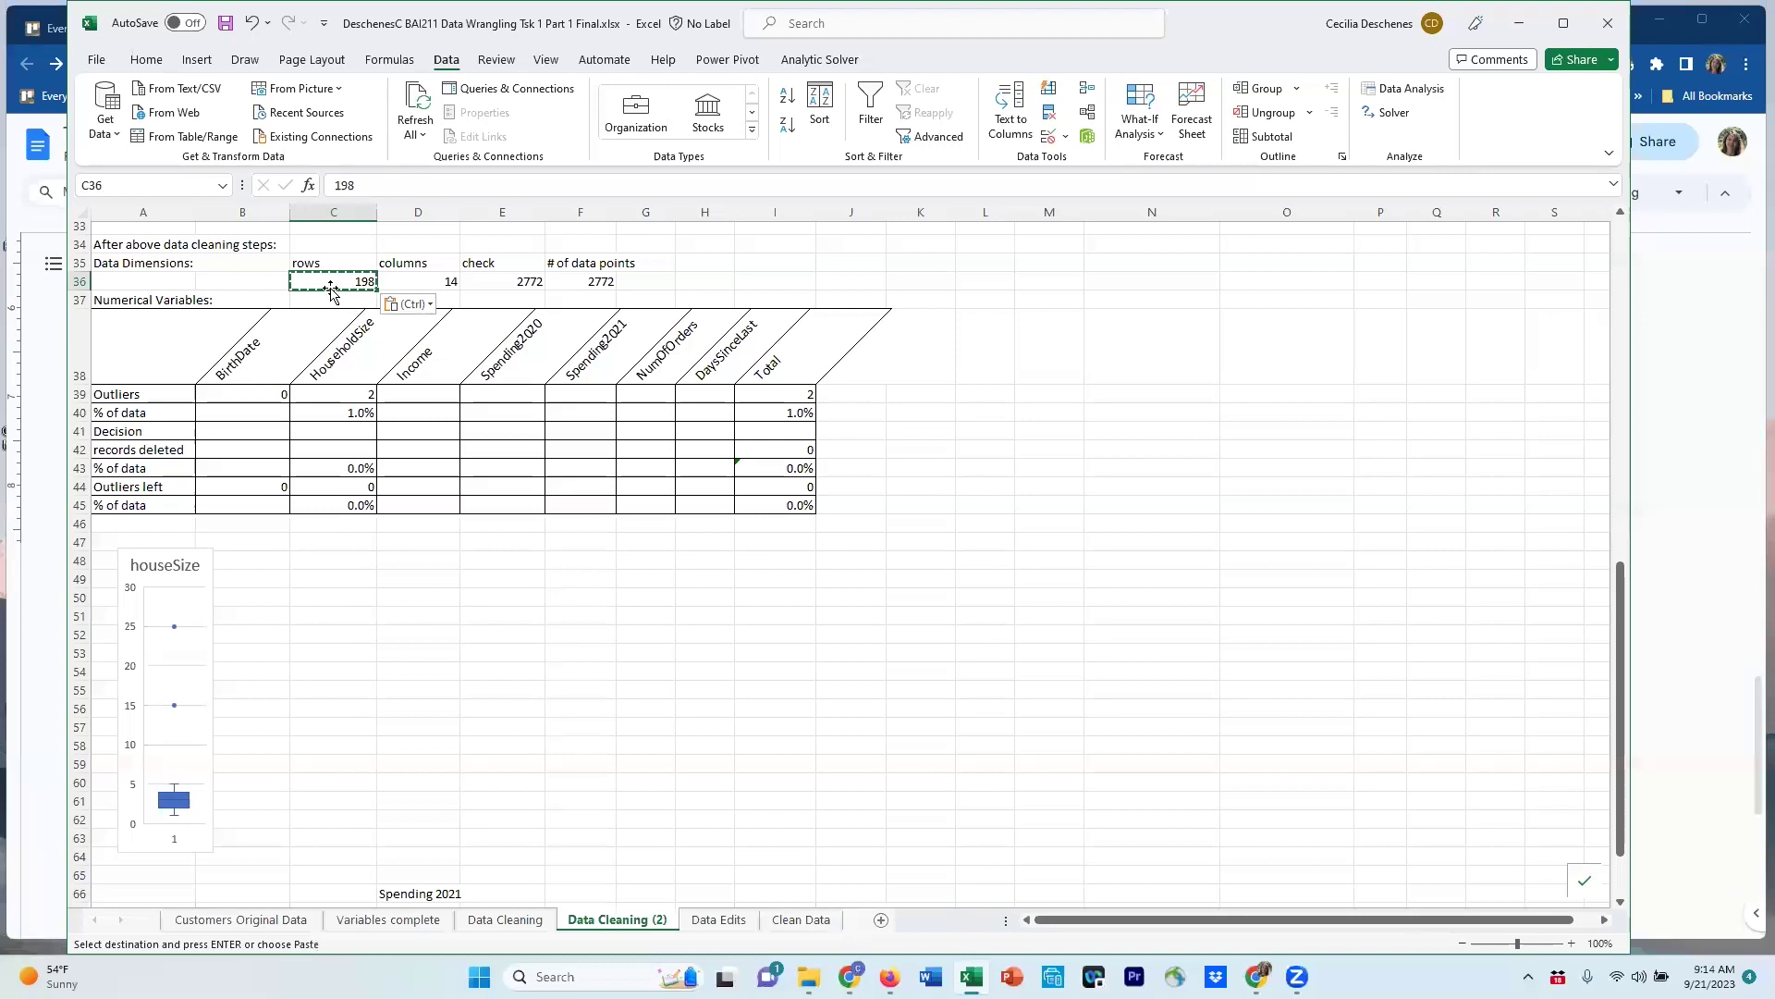
key(F2)
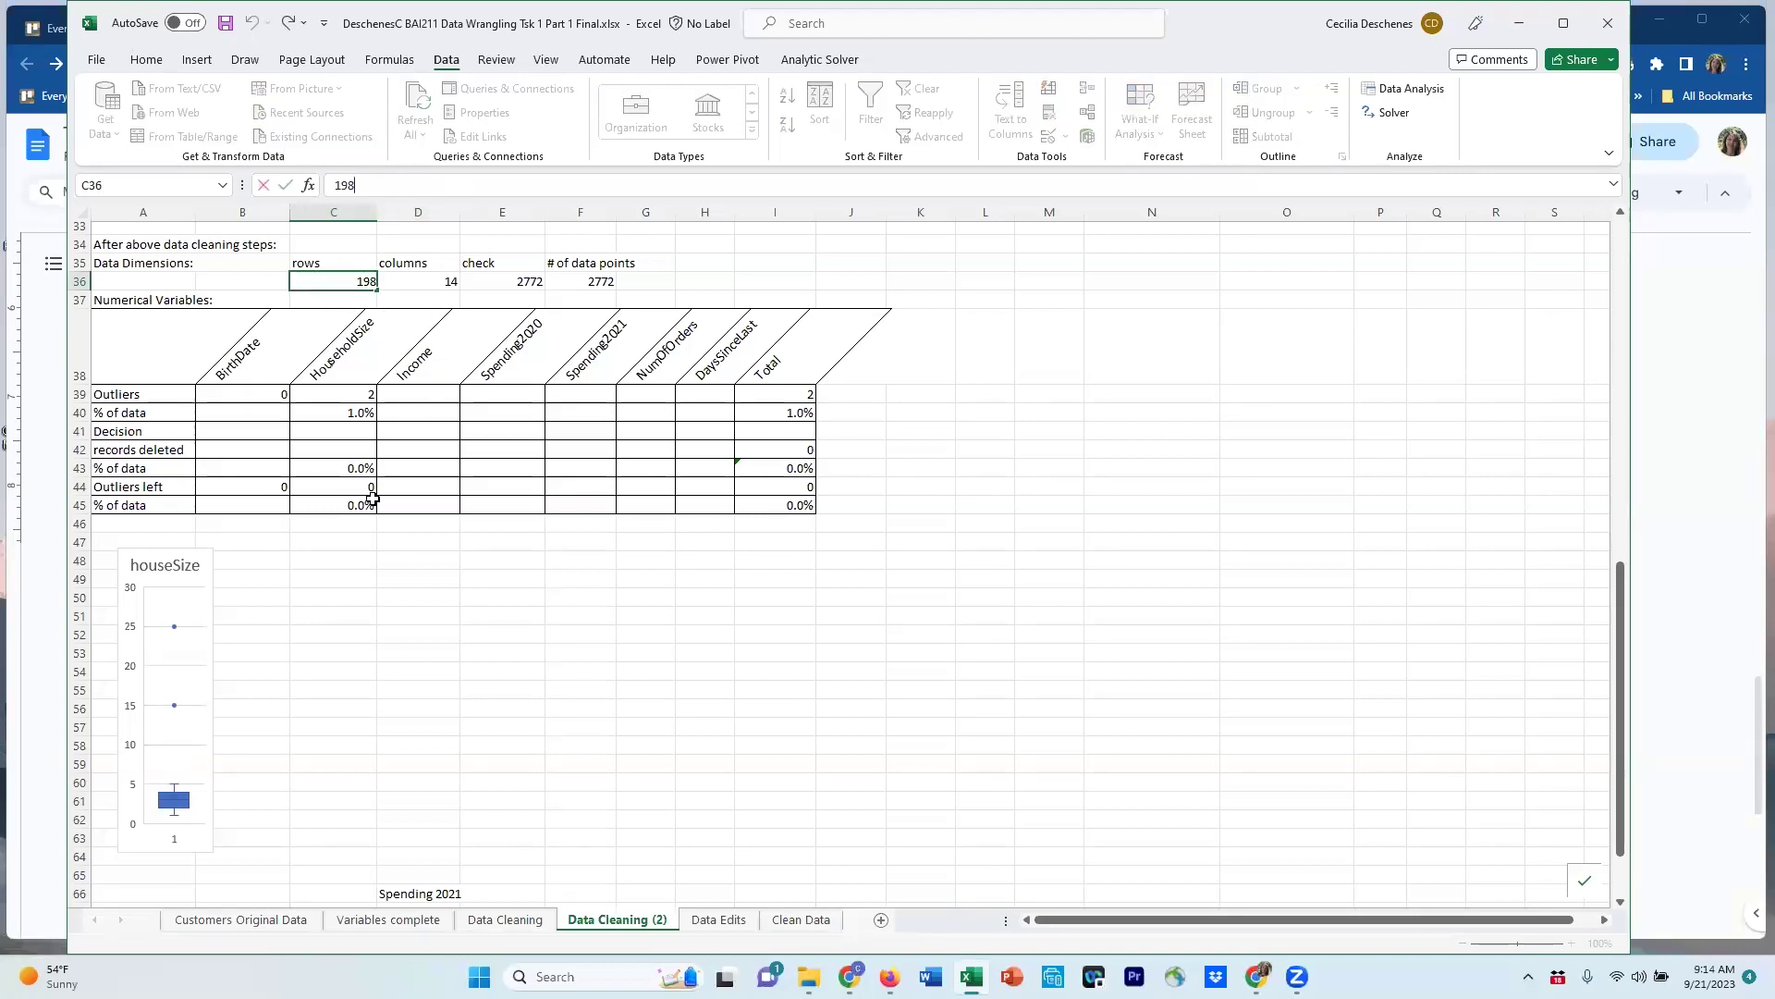
key(Return)
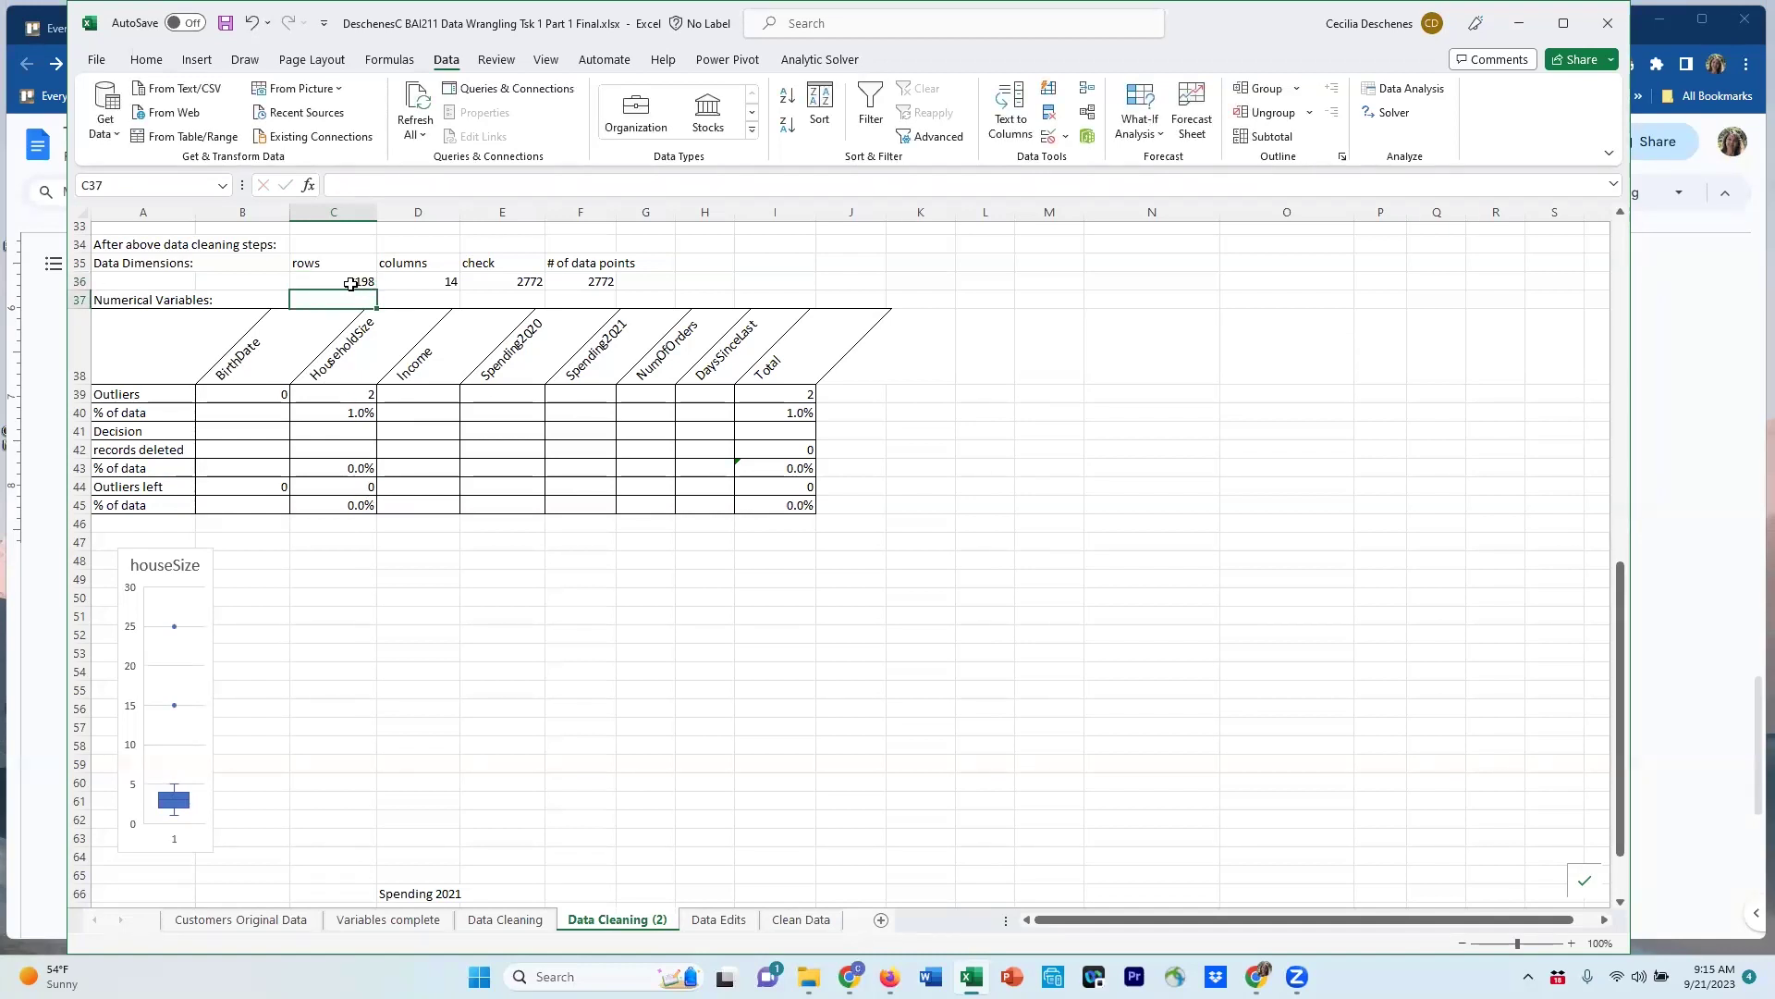
click(351, 284)
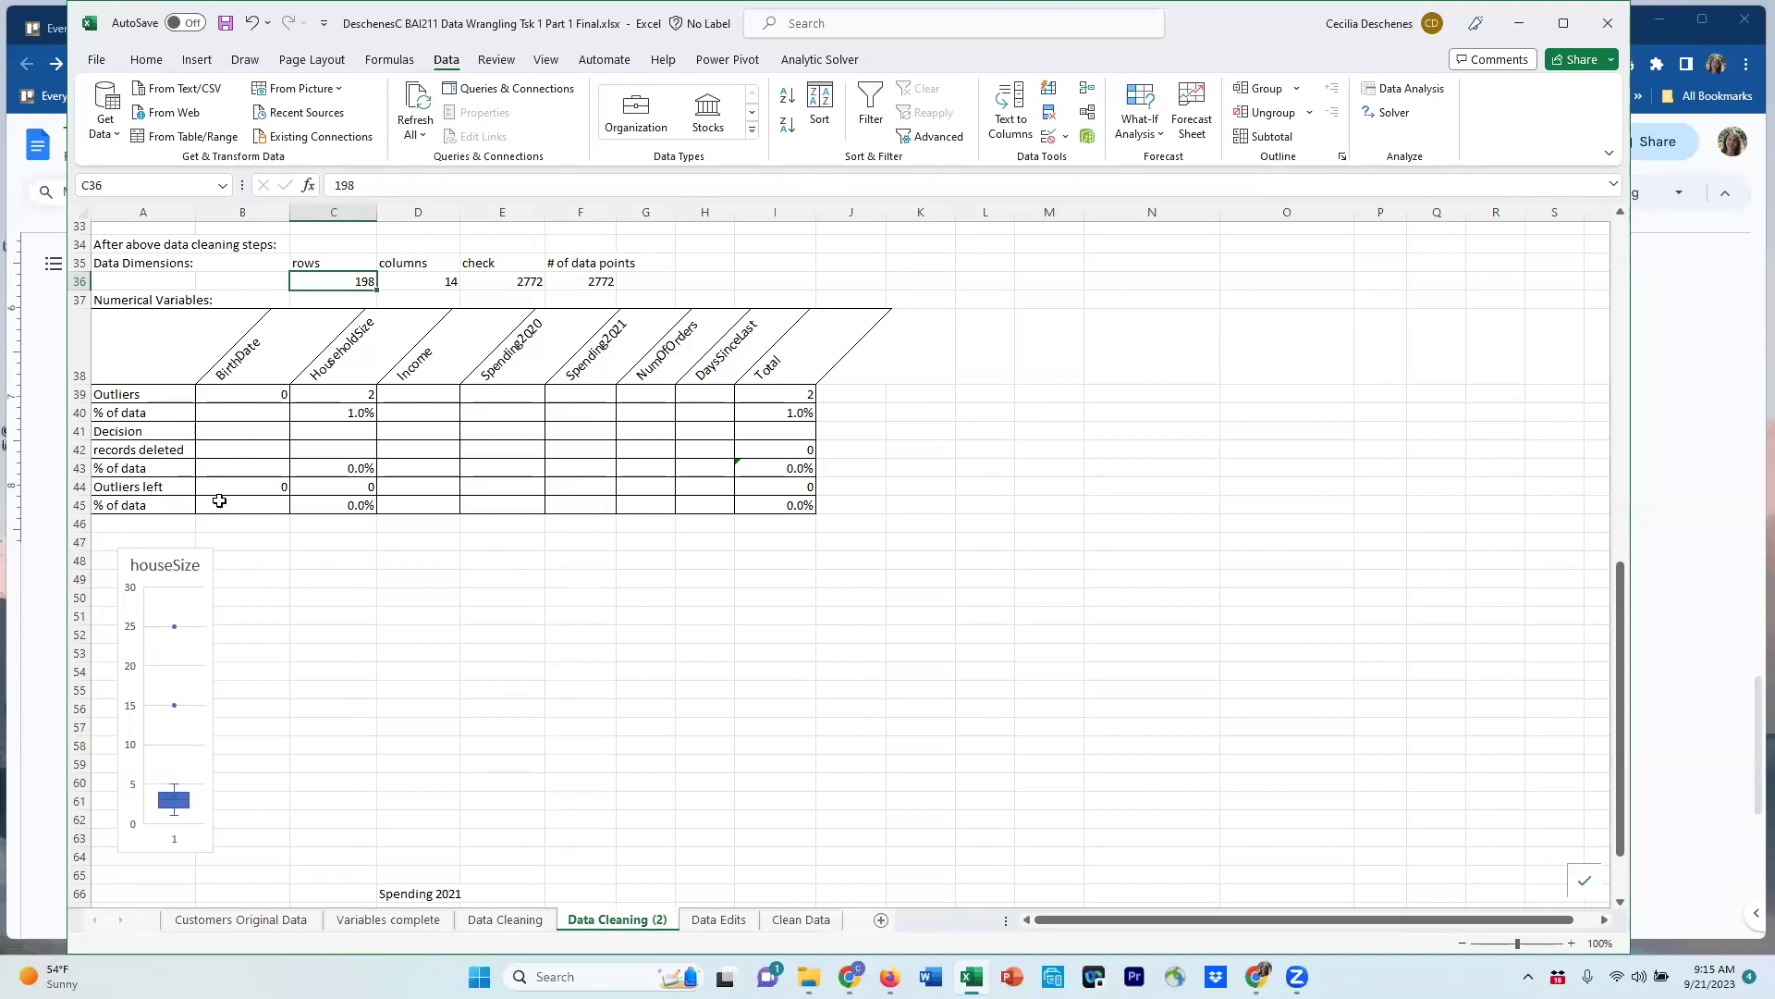
click(234, 395)
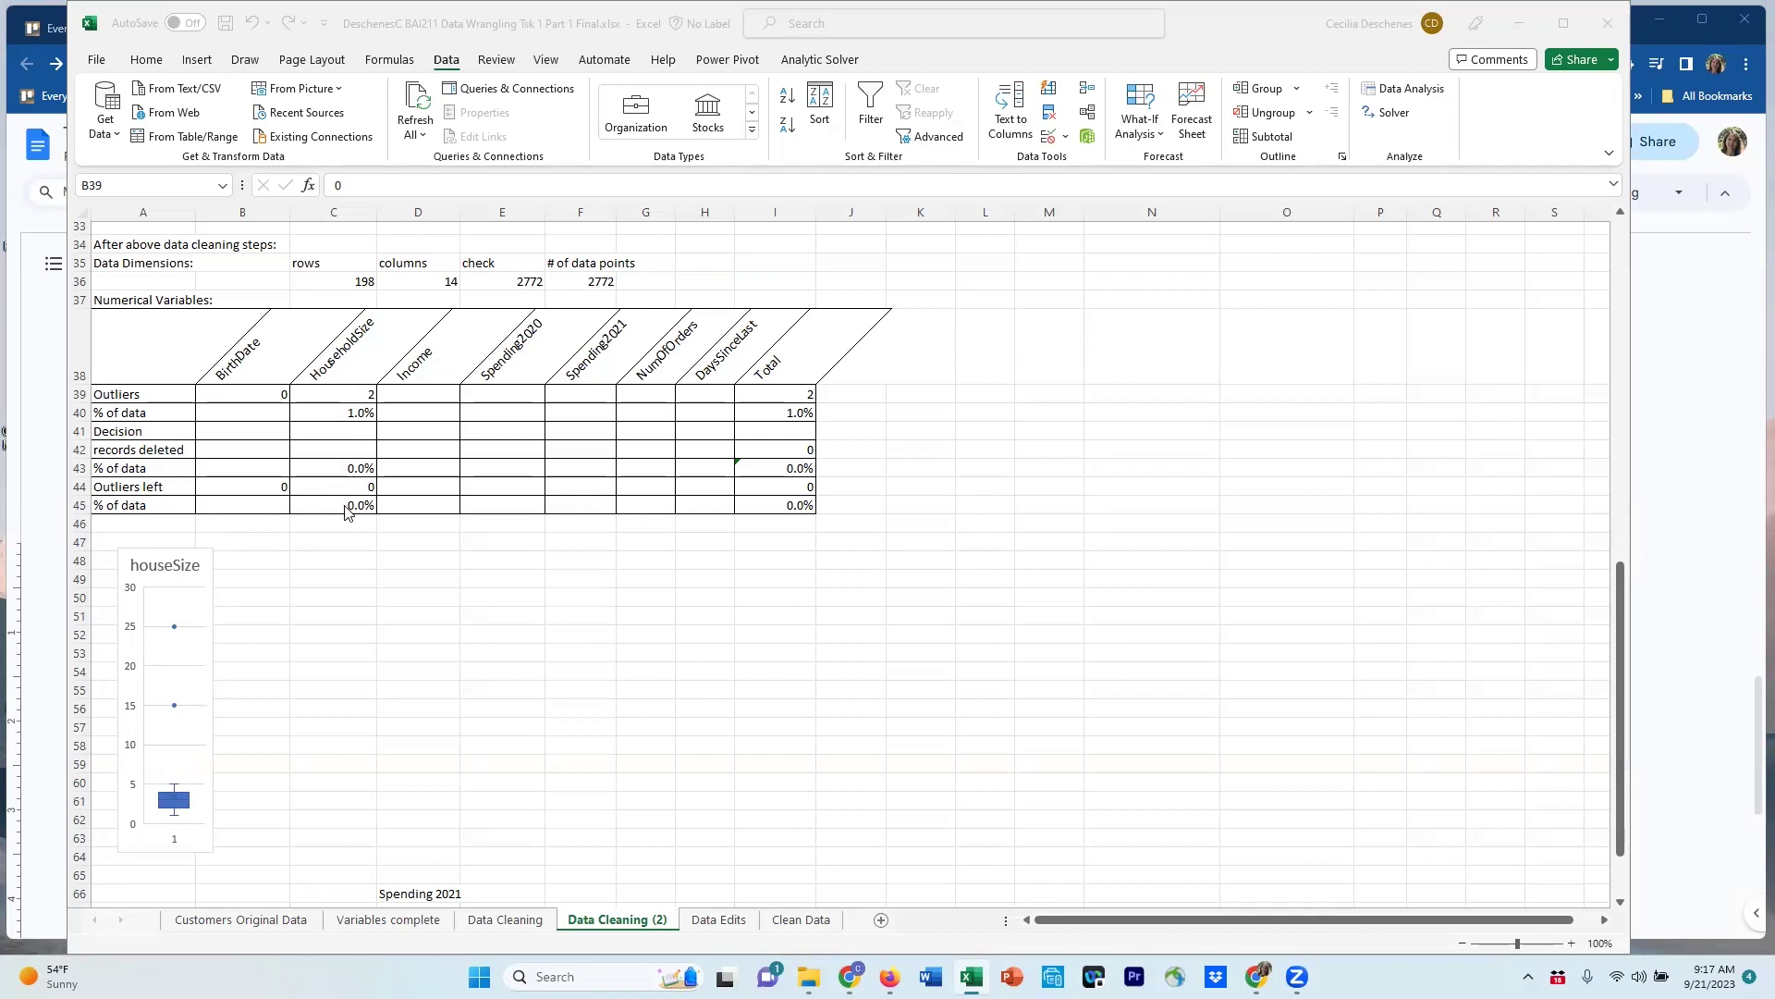
click(334, 413)
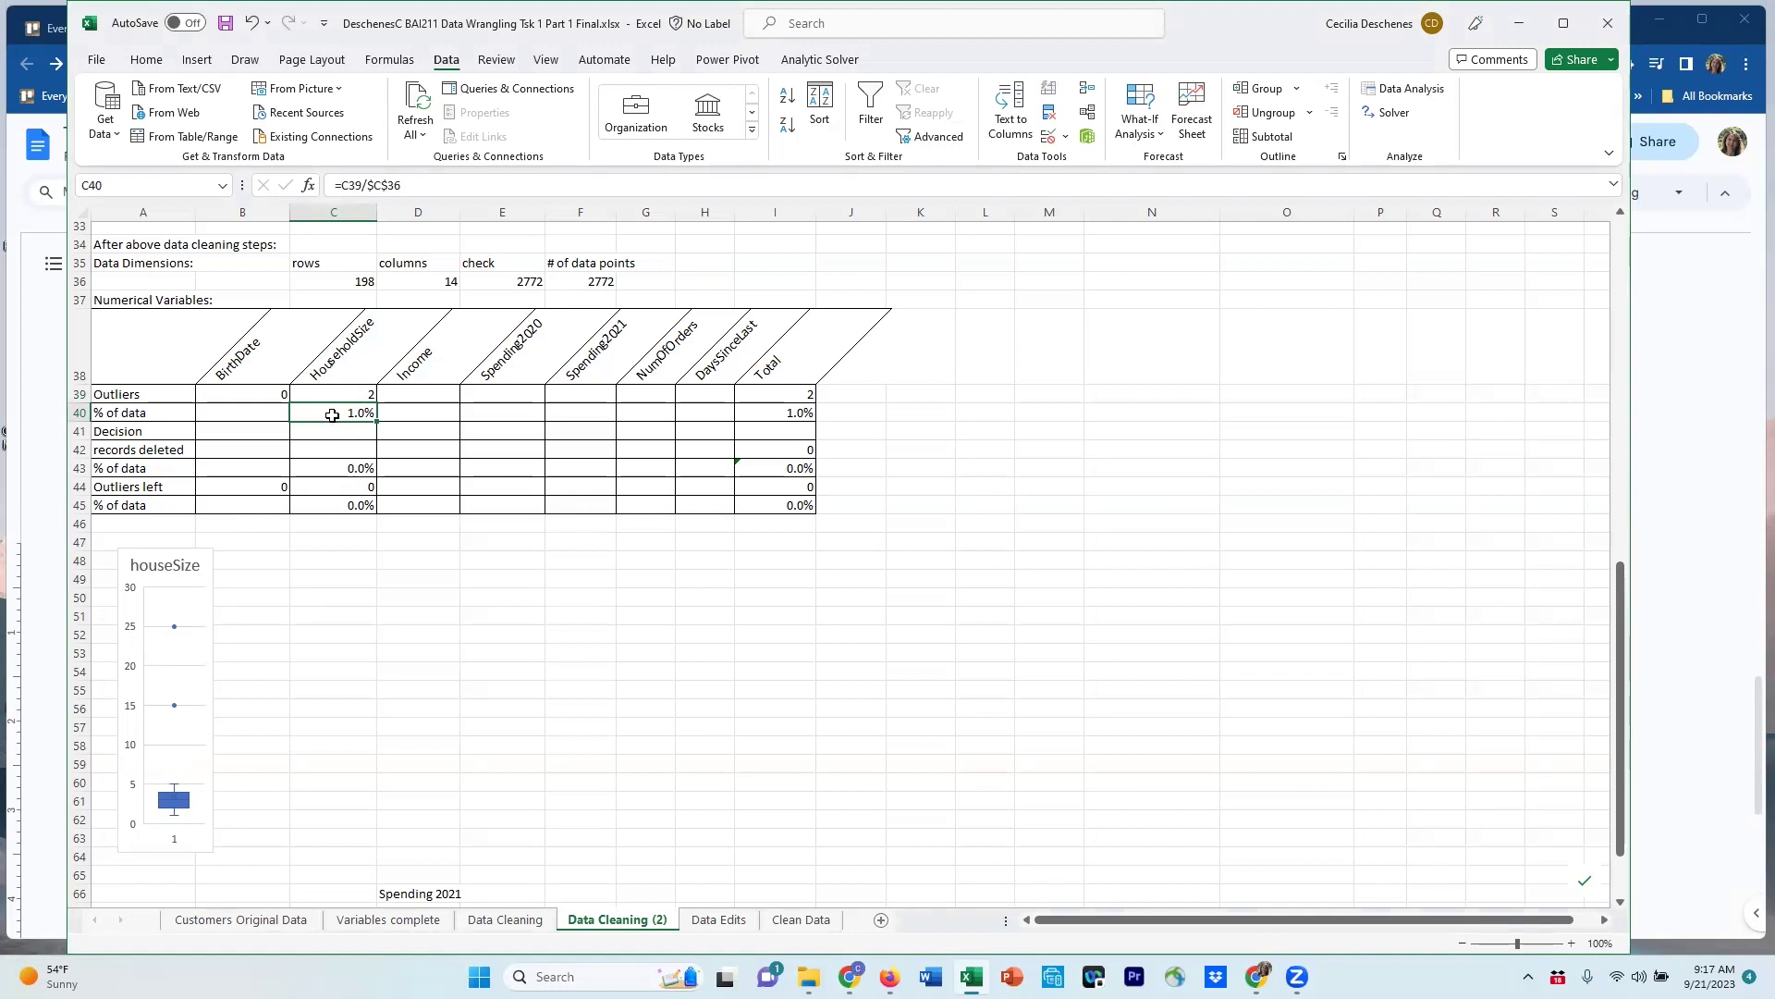
click(474, 185)
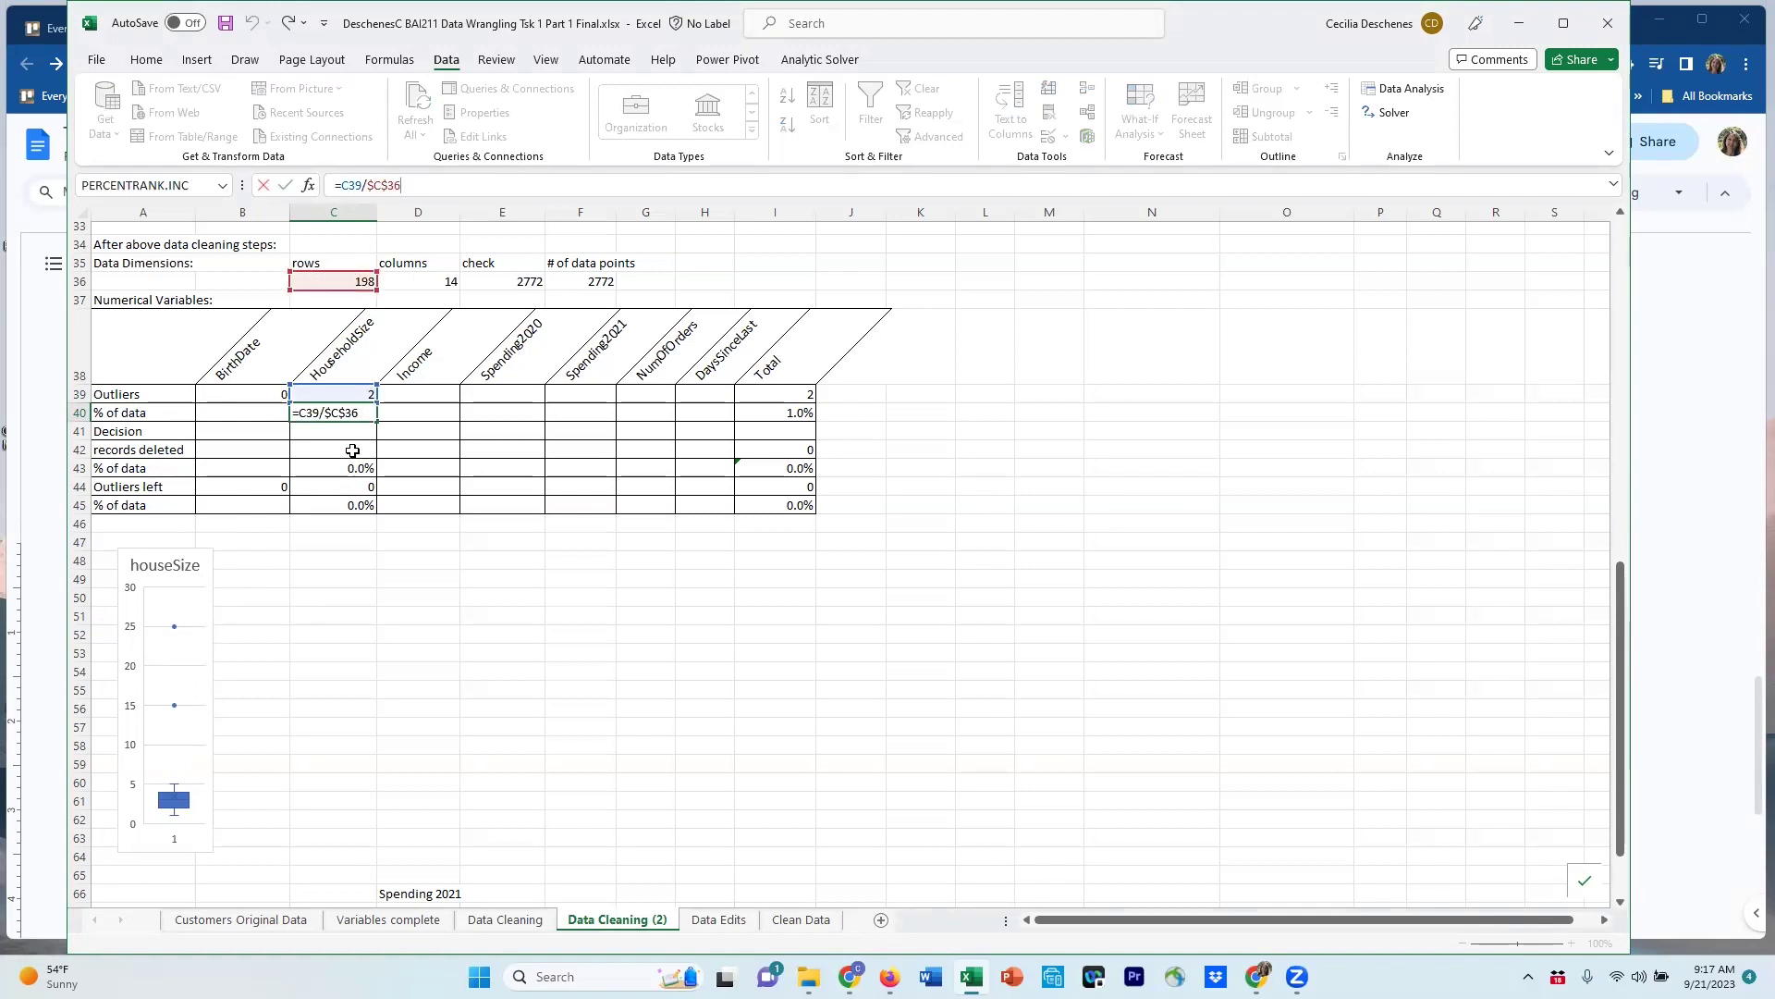
key(Return)
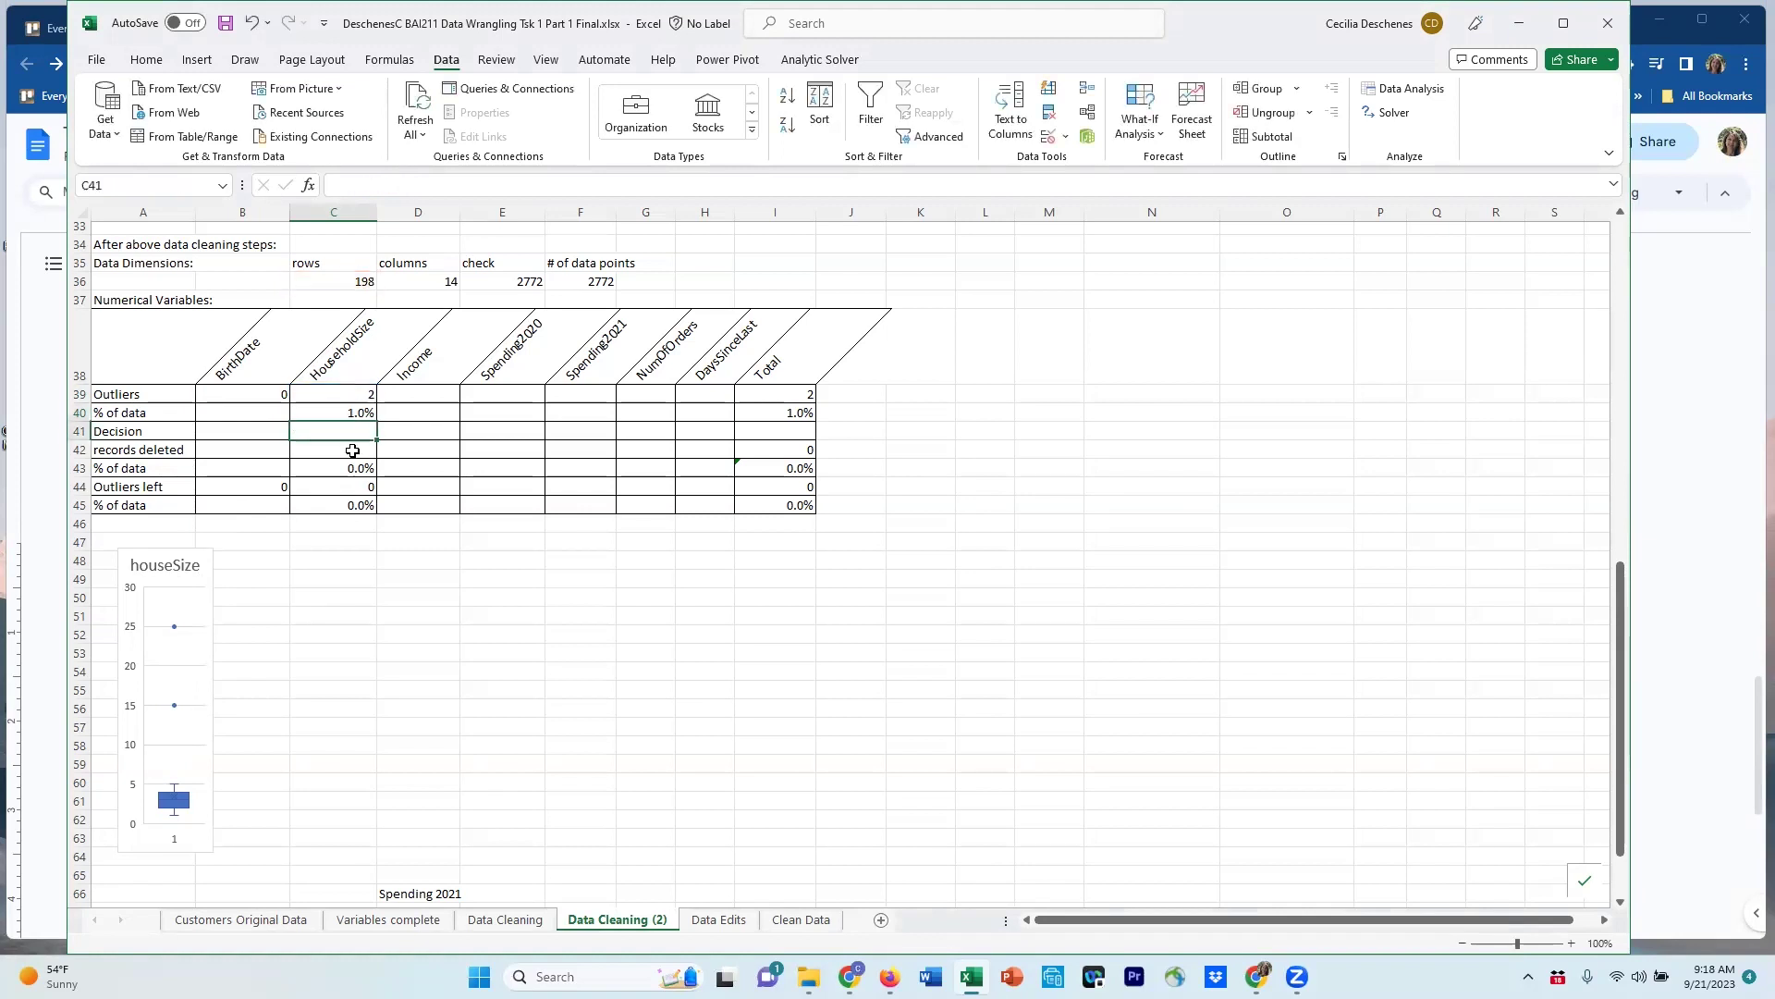
click(338, 417)
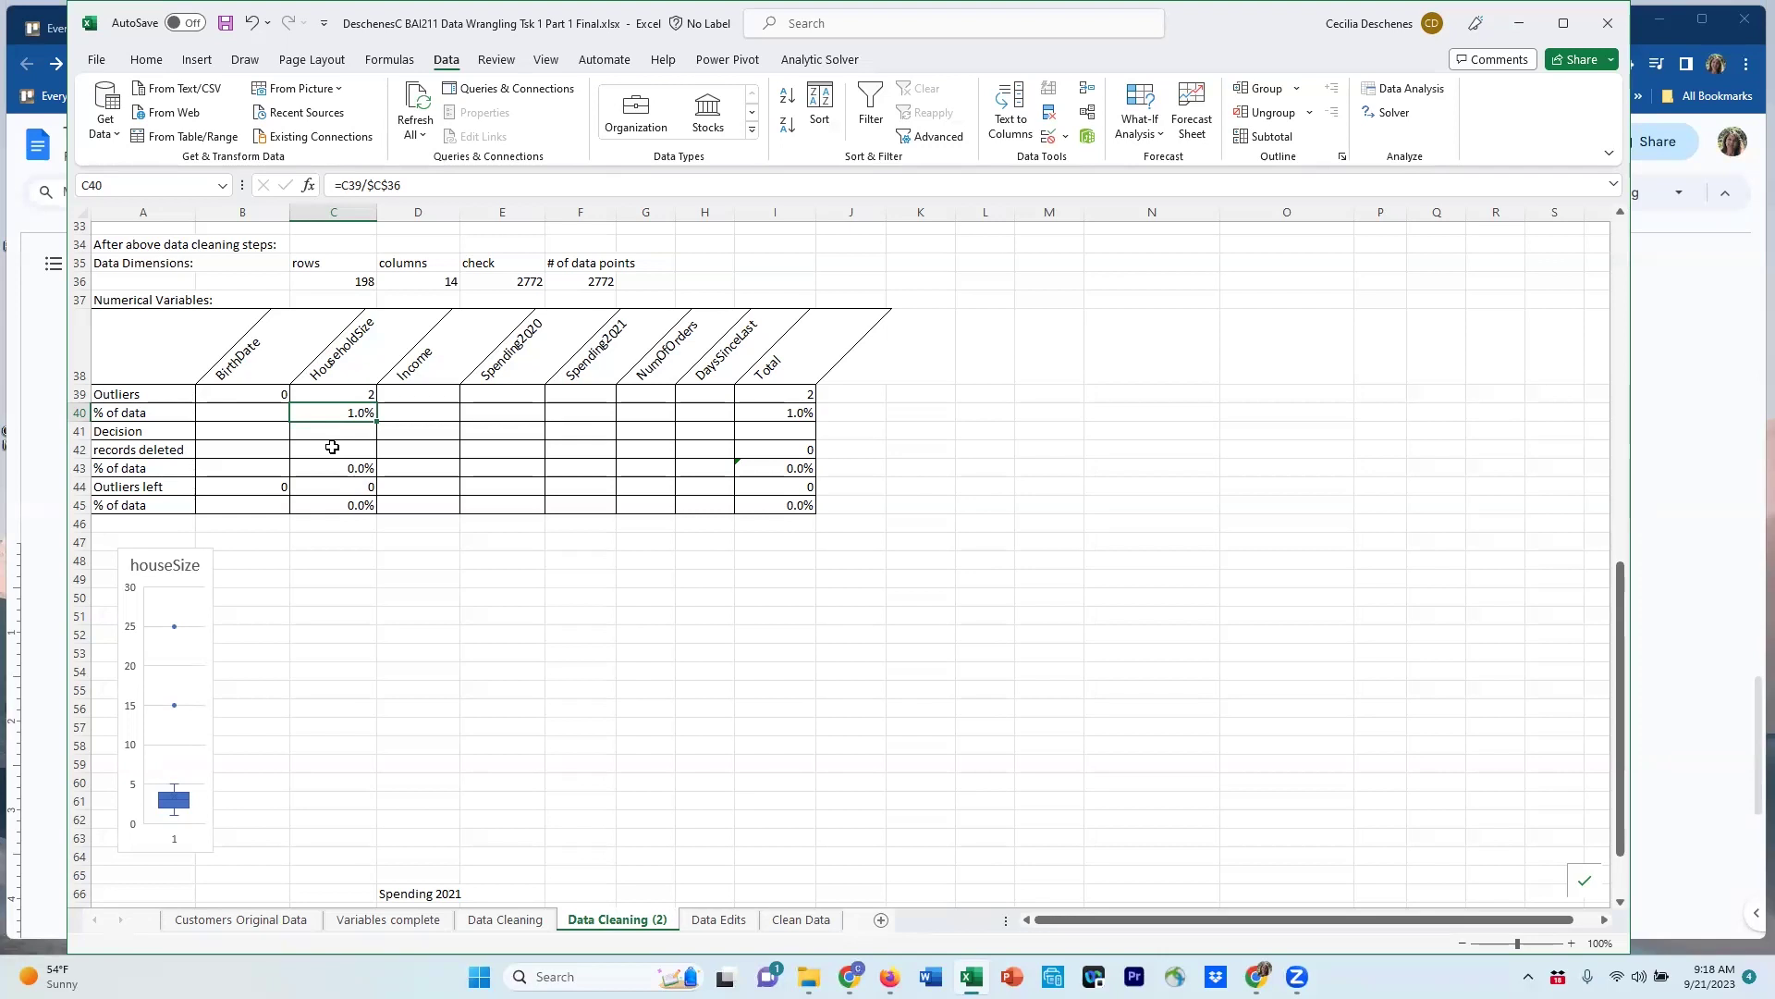
click(335, 466)
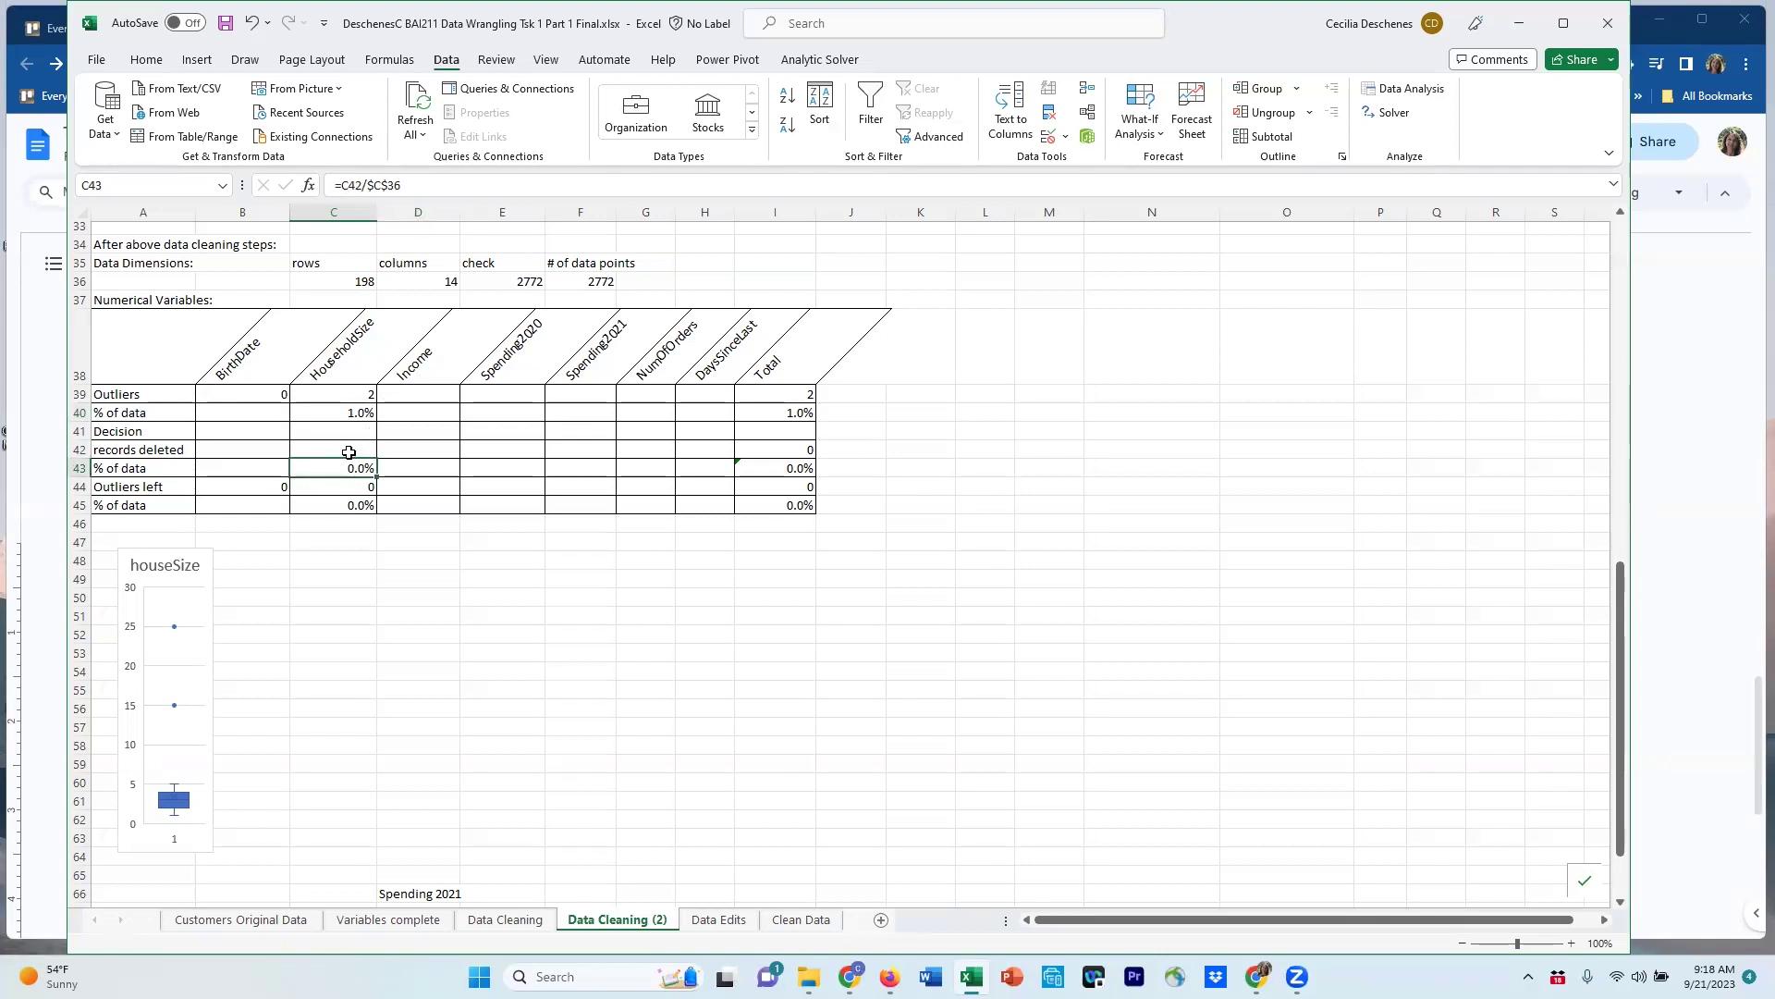
click(348, 452)
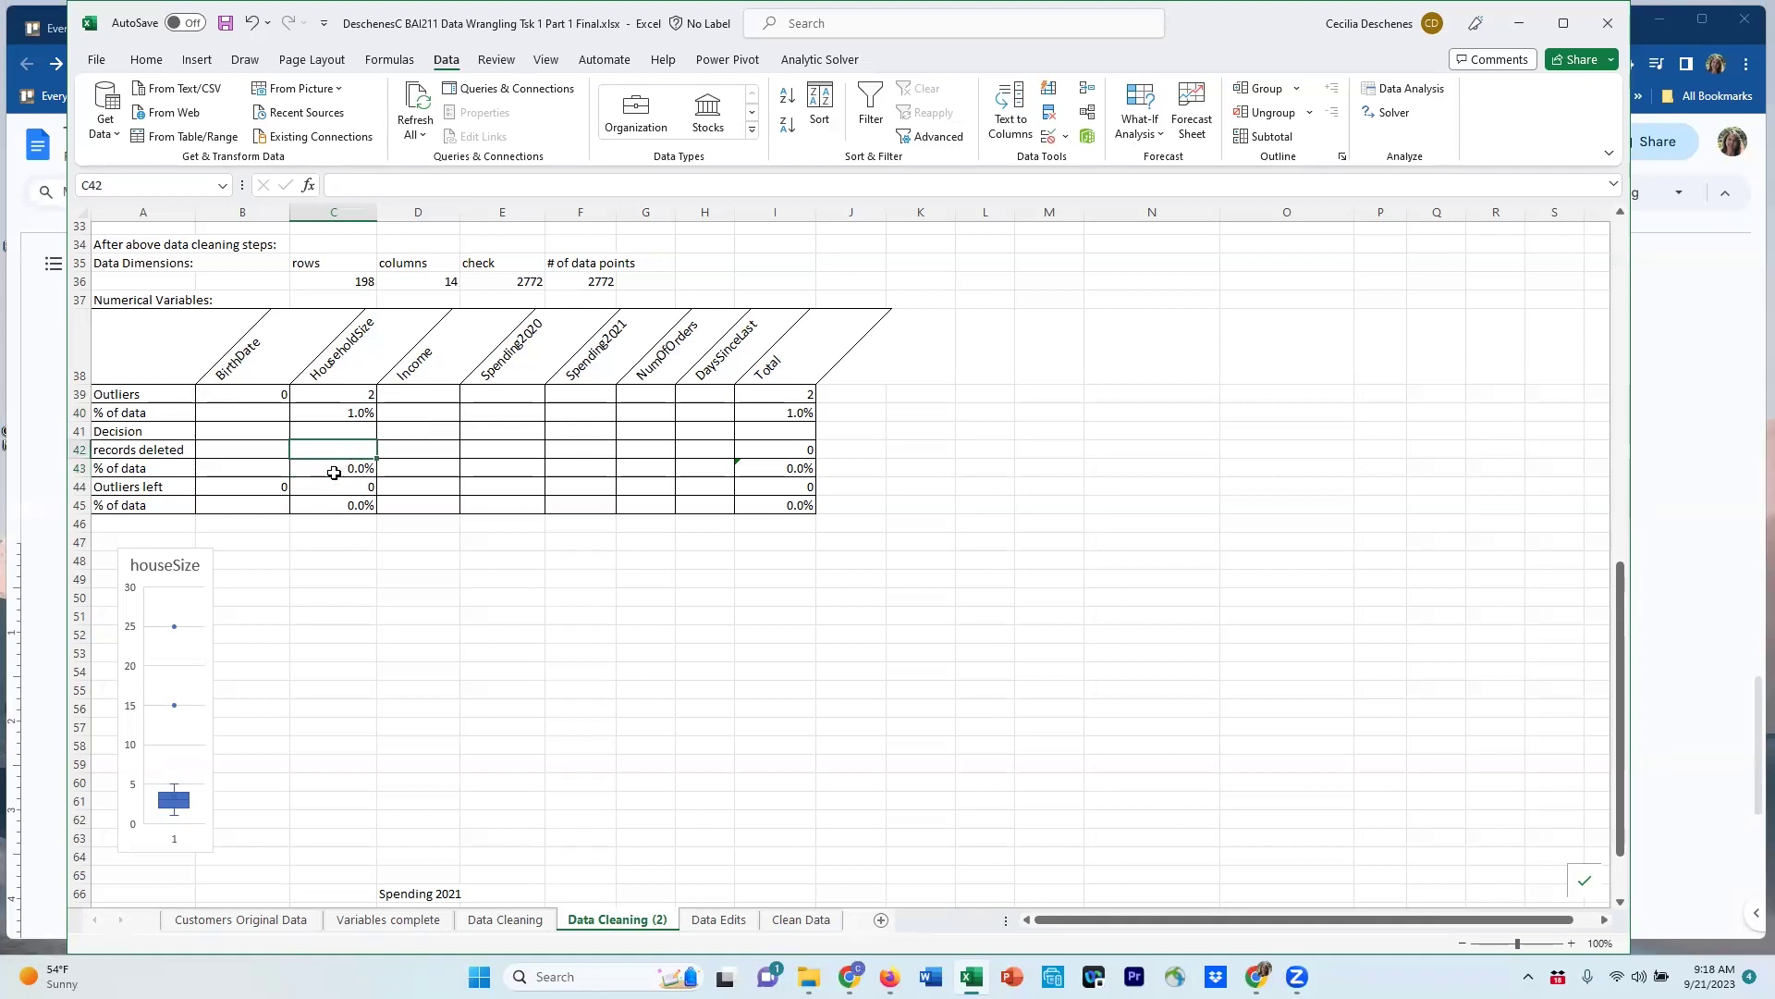
click(330, 473)
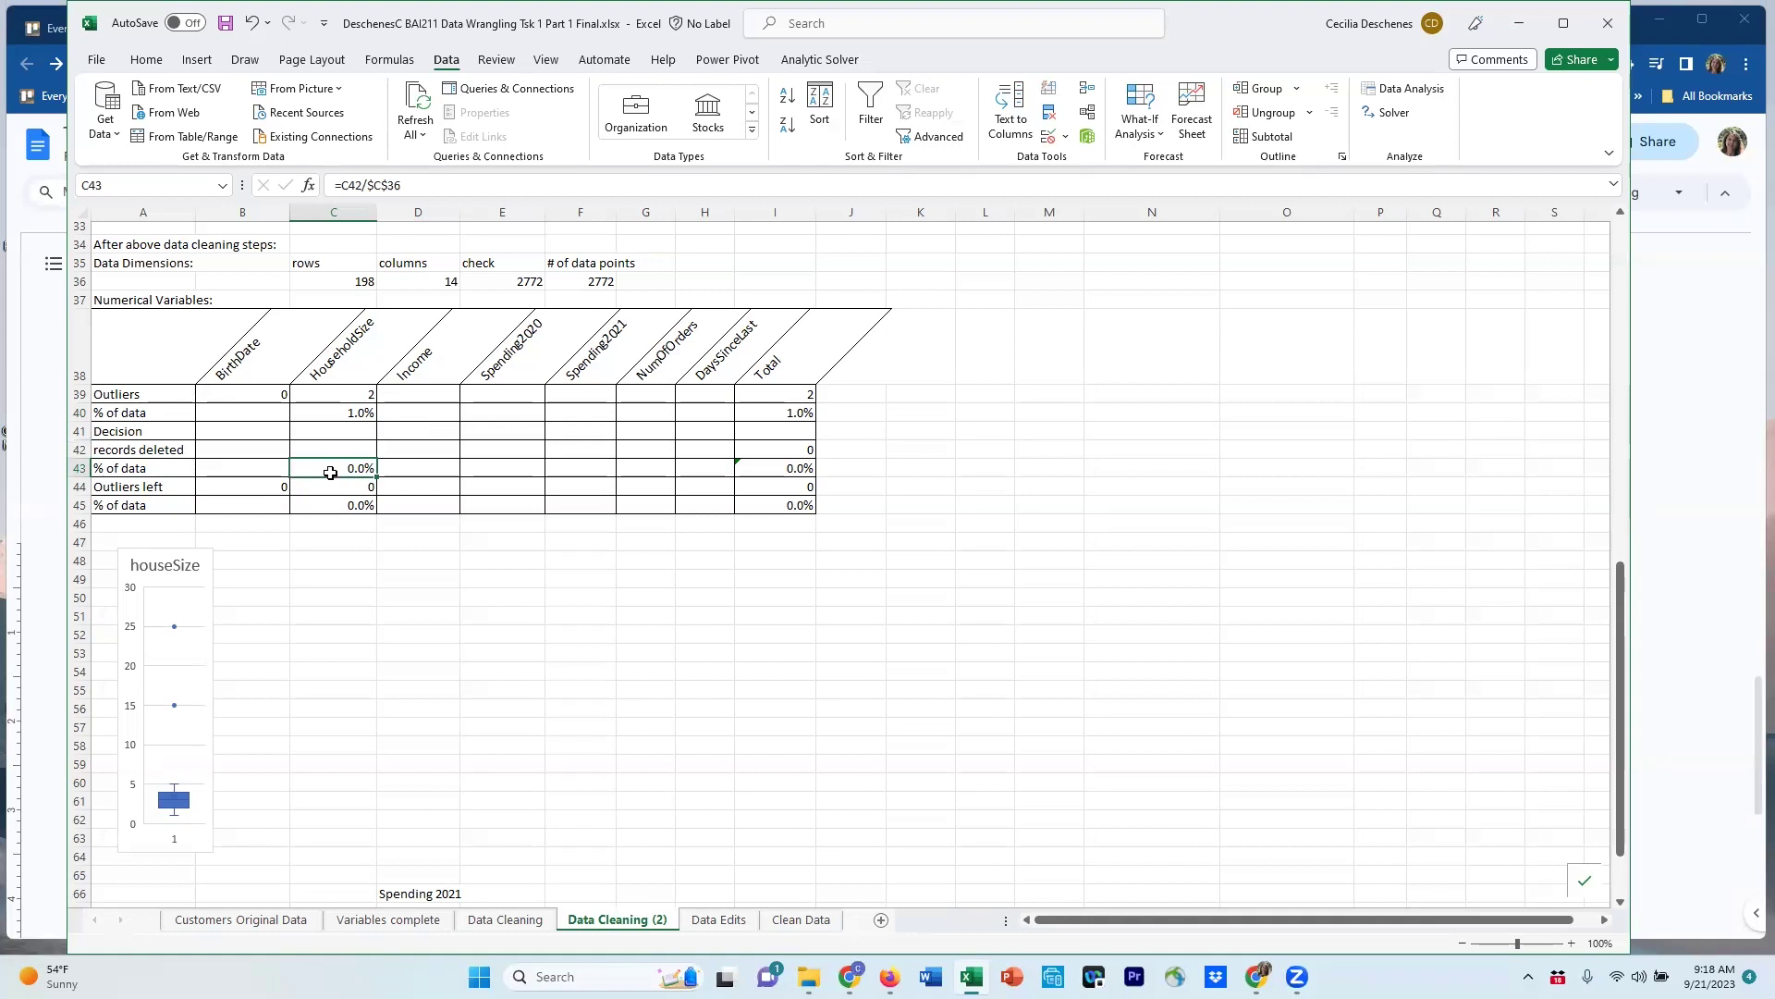
key(alt+Tab)
key(alt+Tab)
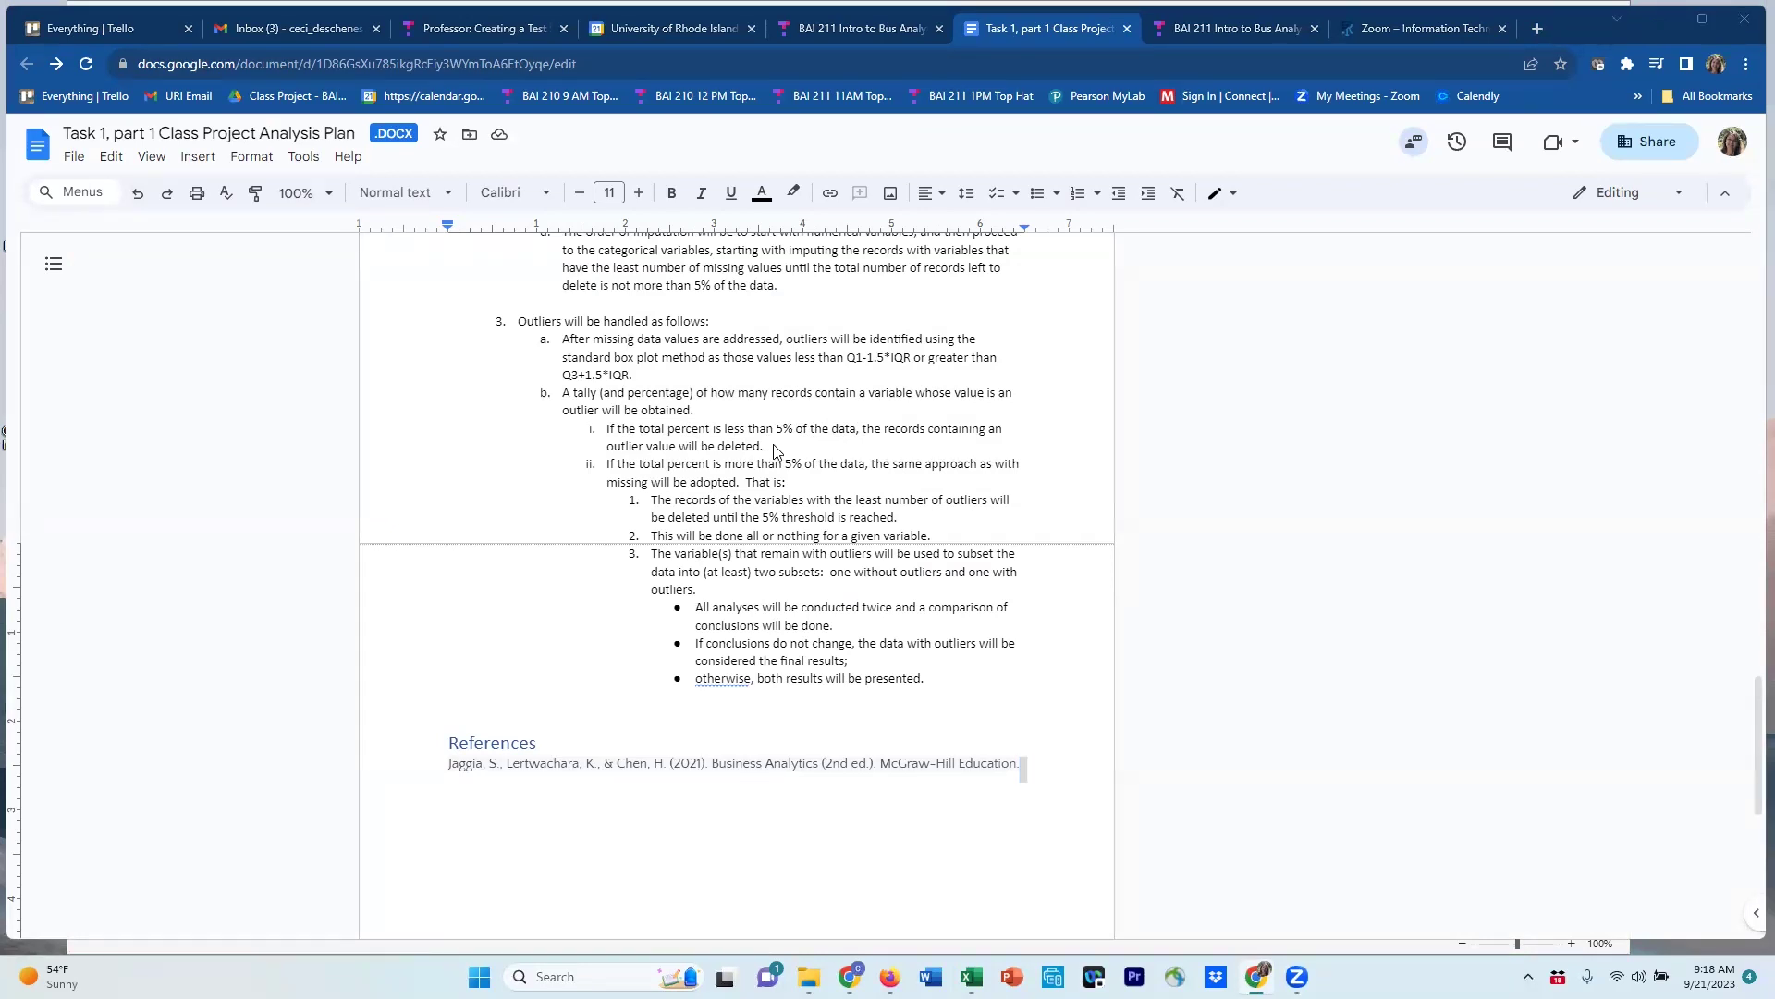
key(alt+Tab)
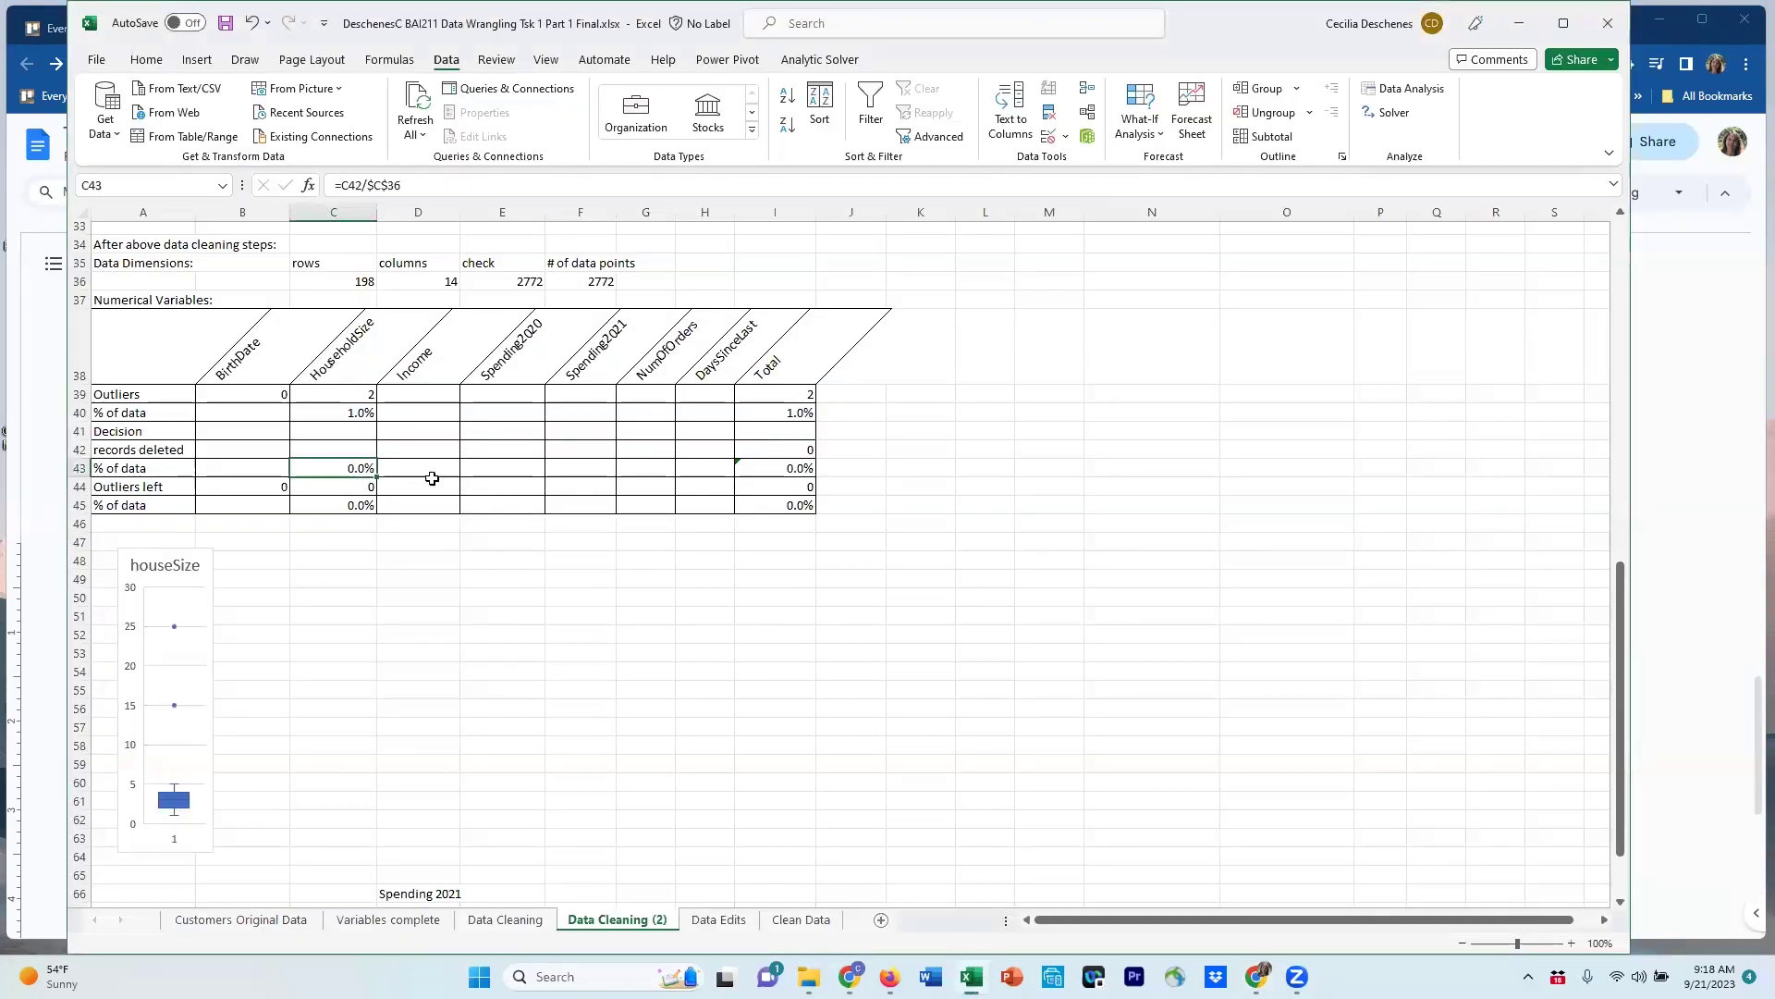
Enter =C39-C42 in C44 for HouseholdSize outliers left.
click(334, 487)
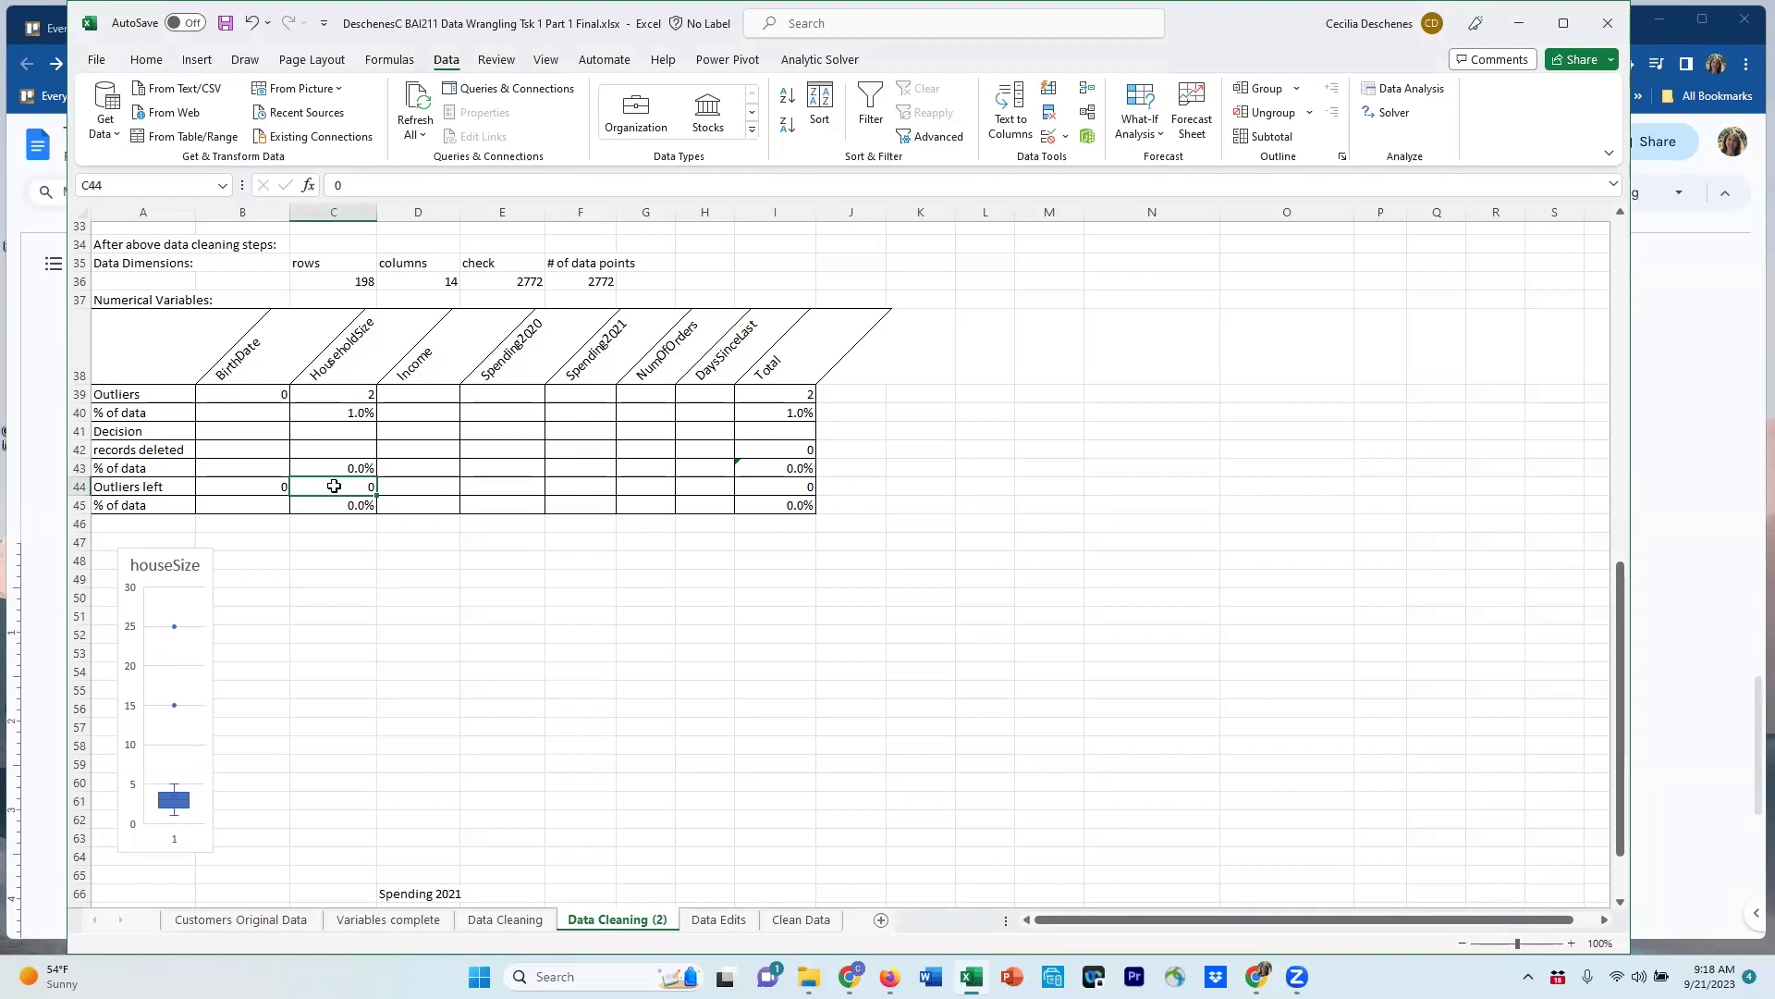
text(=)
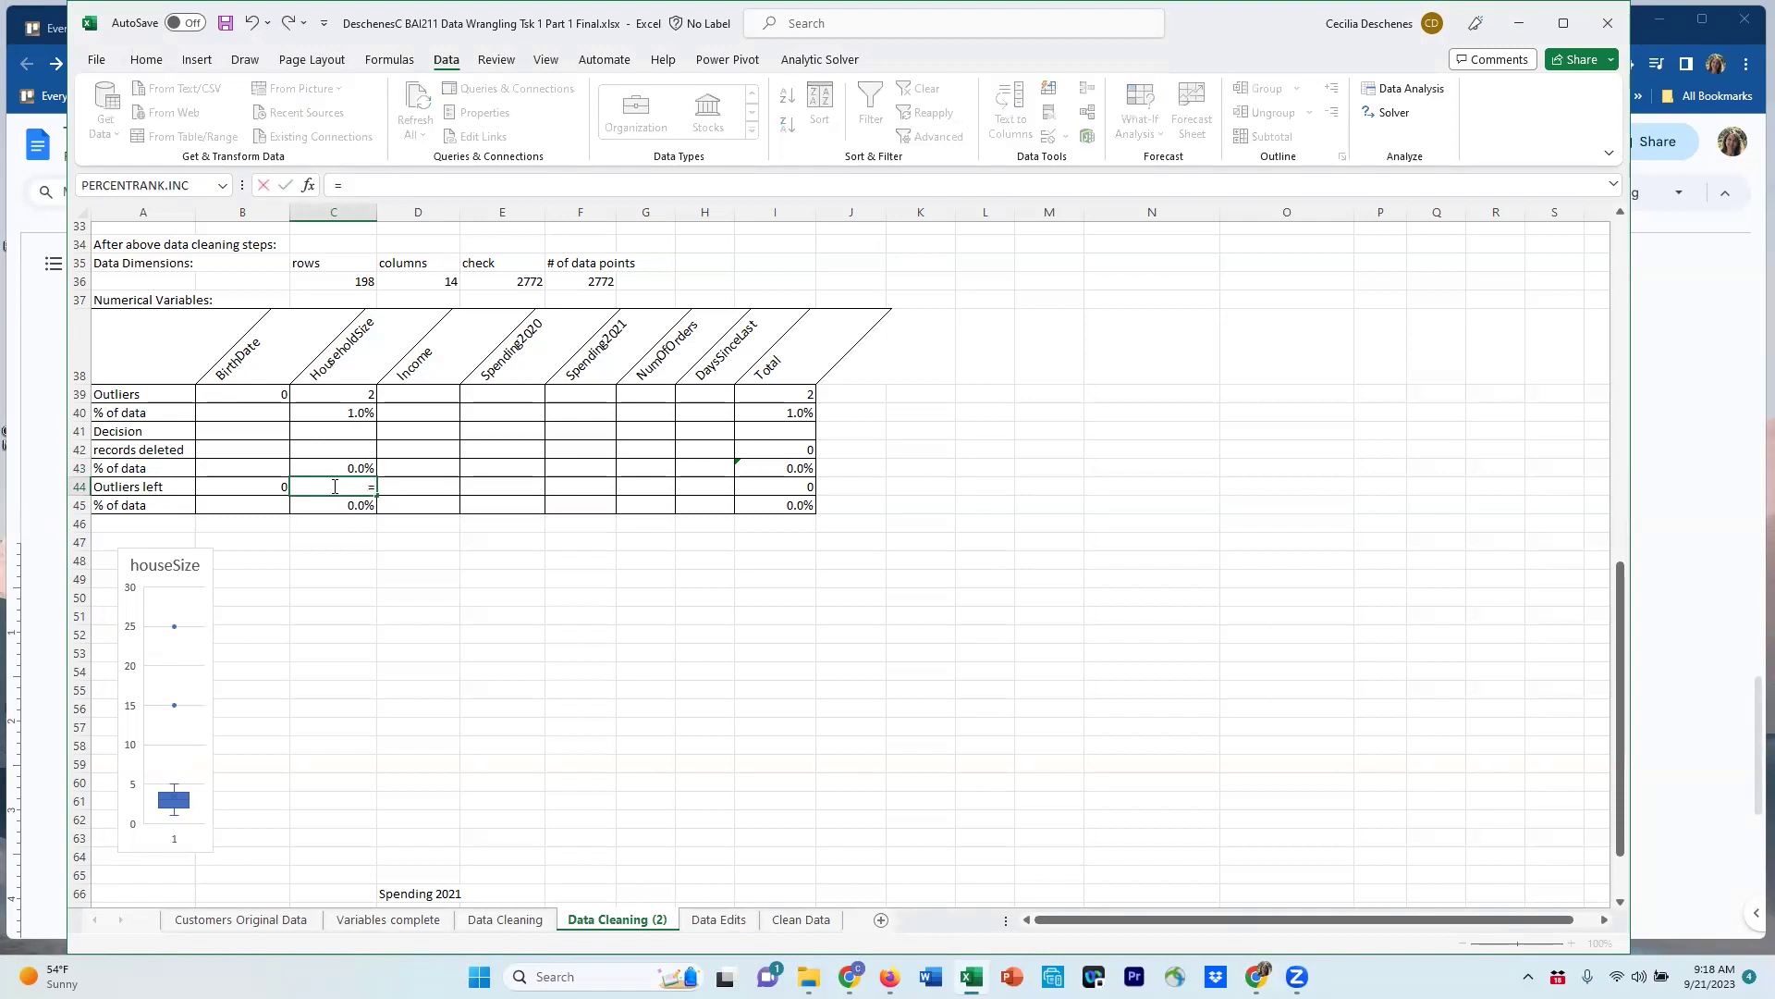
key(Up)
key(Up)
key(Up)
key(Up)
key(Up)
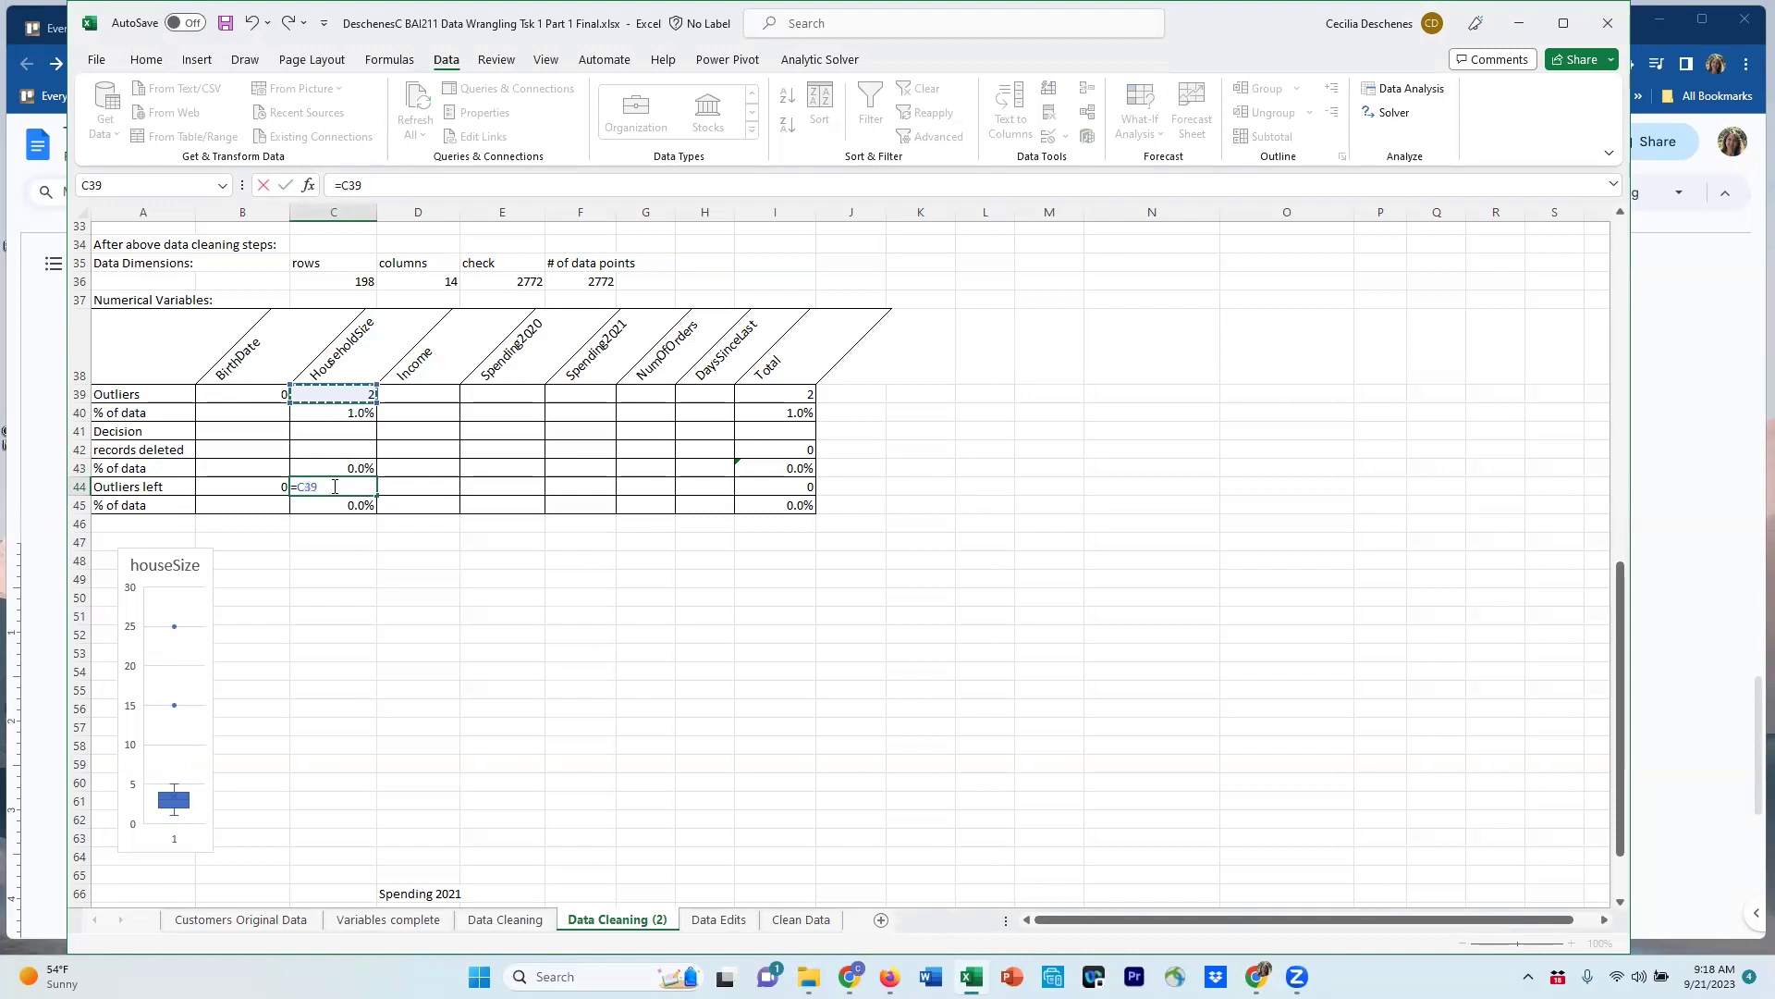
text(-)
key(Up)
key(Up)
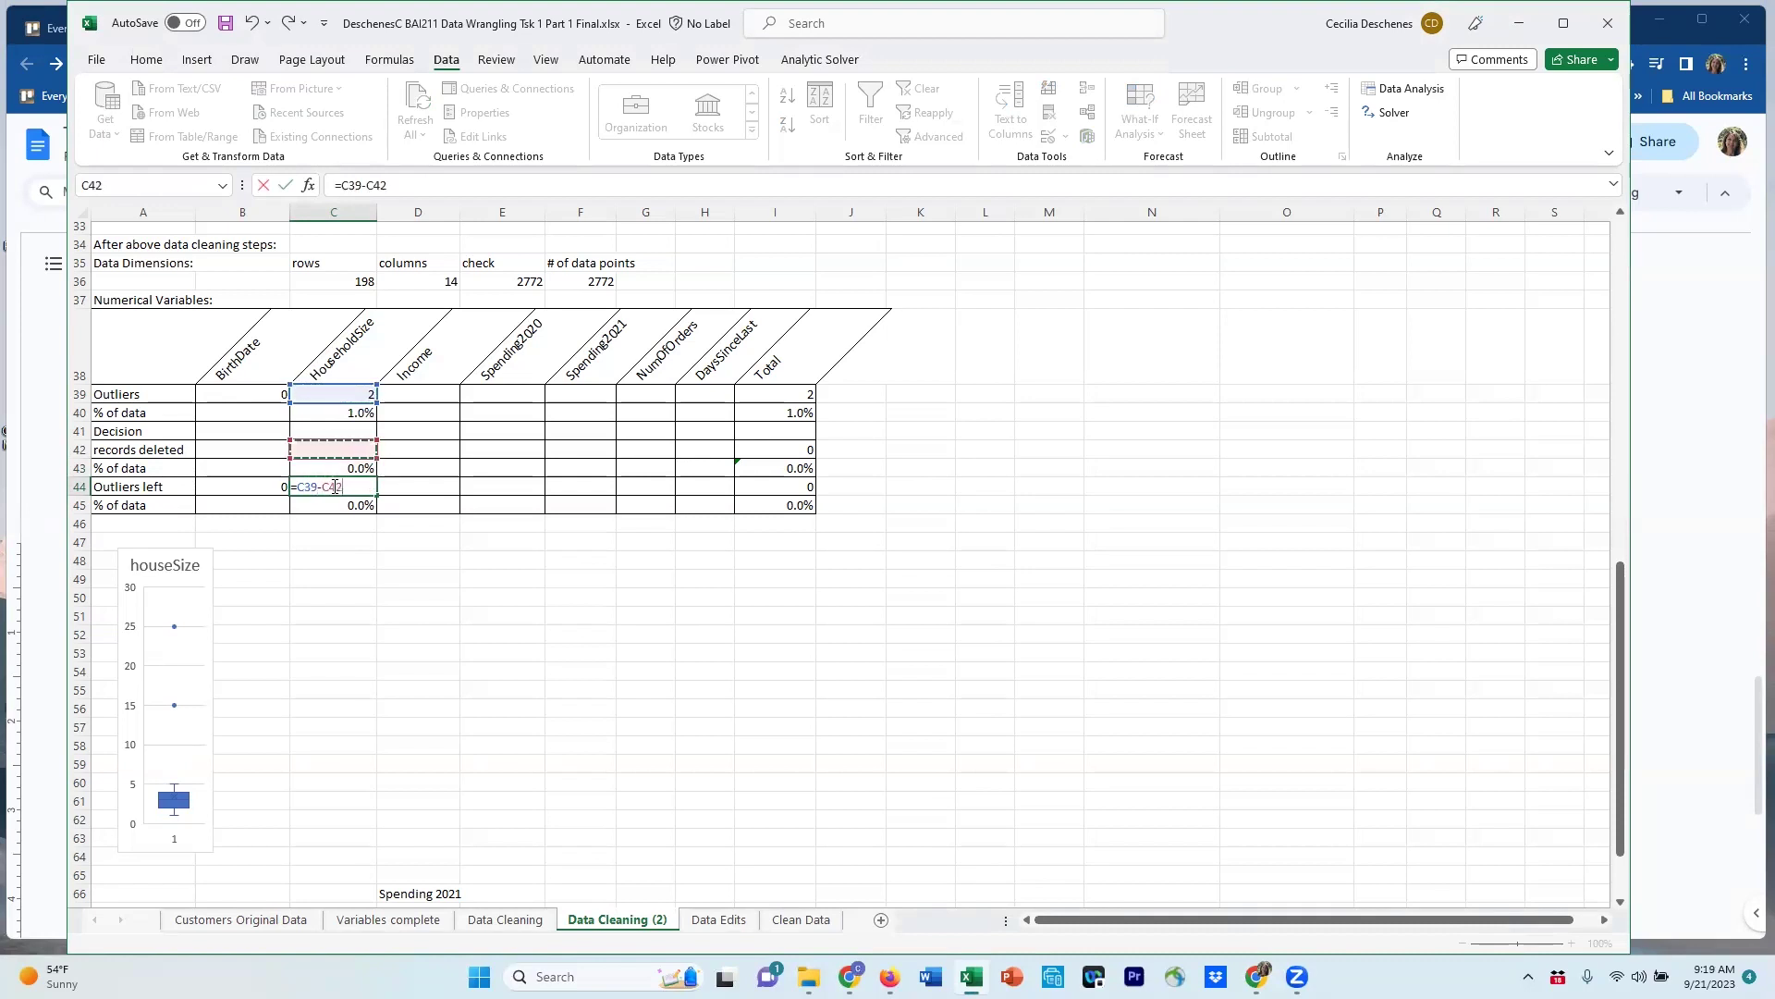
key(Return)
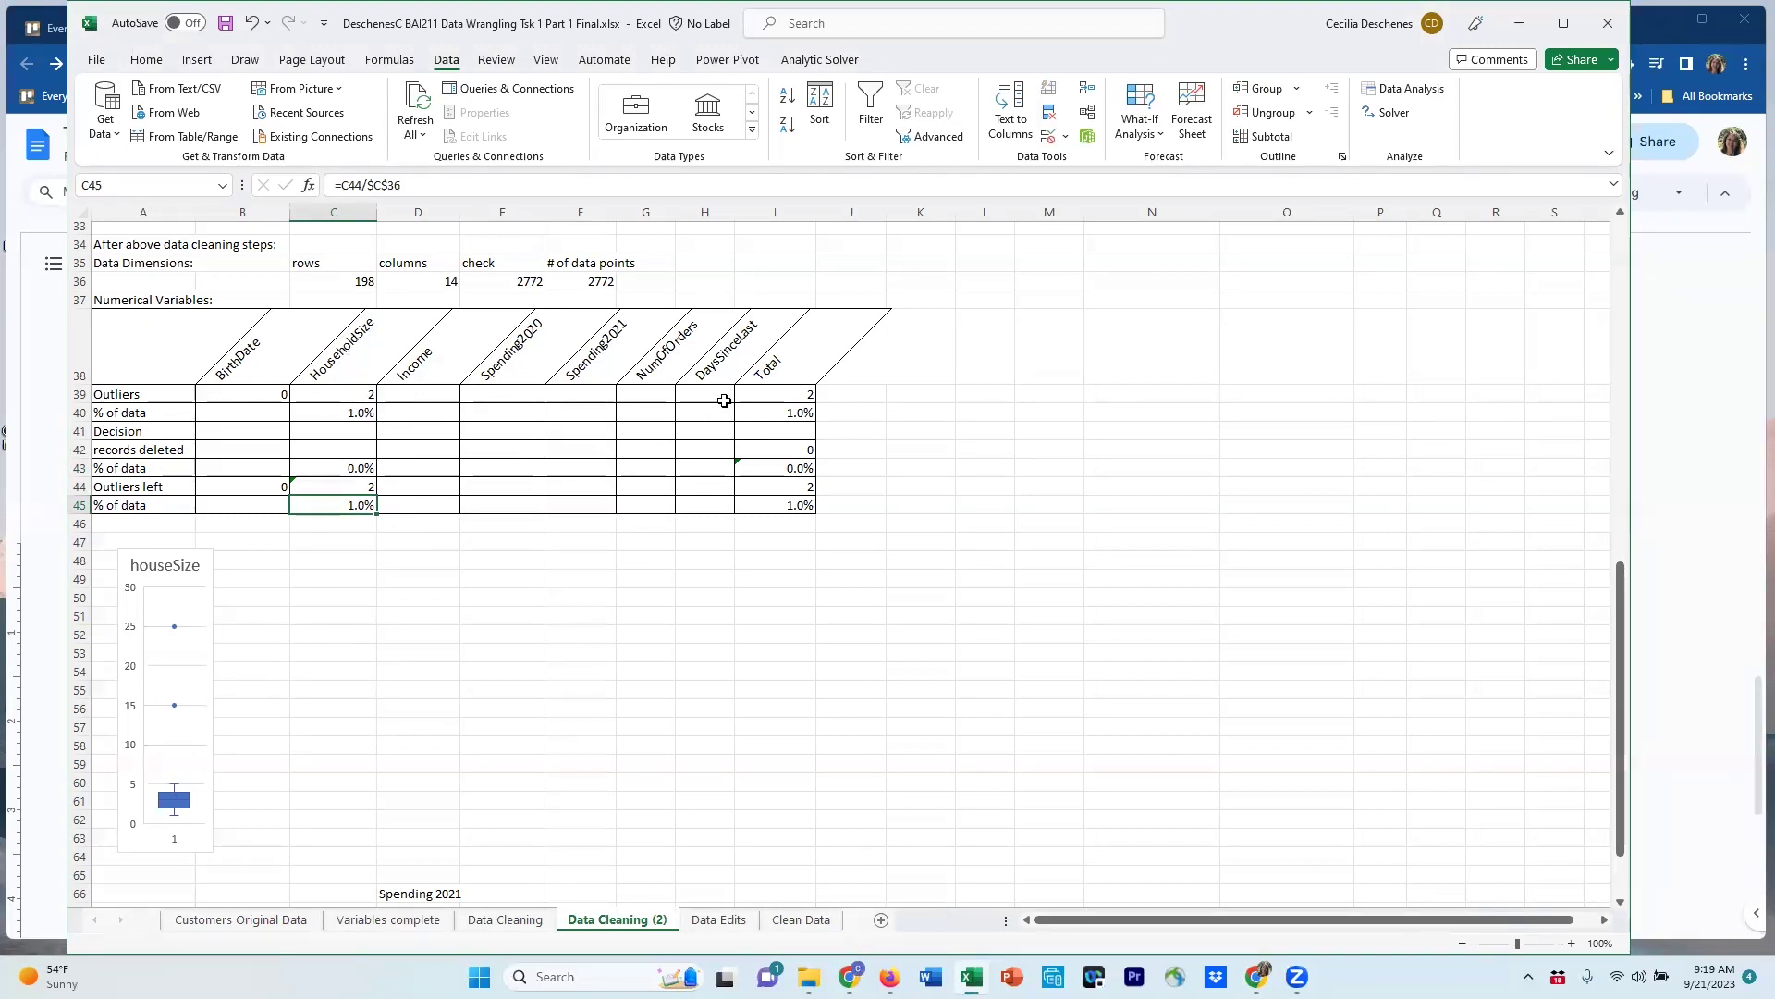
Check the I39 total sum and I40 percentage formulas, leaving them unchanged.
click(788, 397)
click(819, 185)
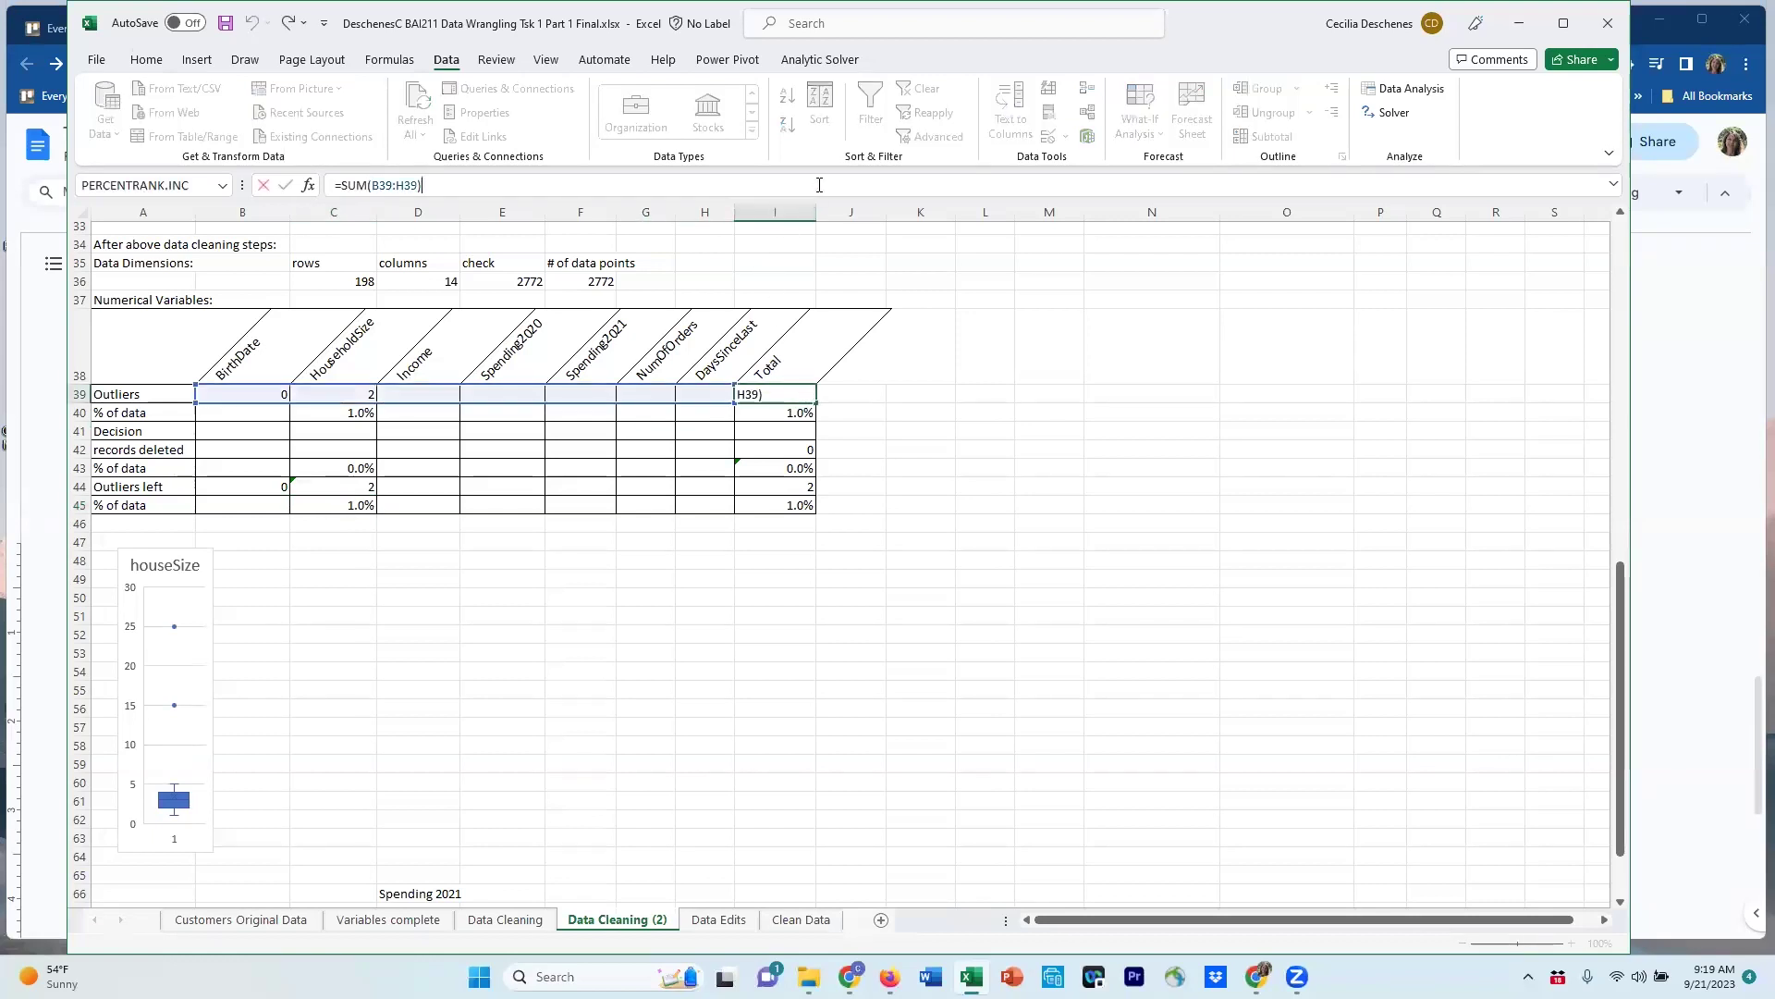
click(727, 590)
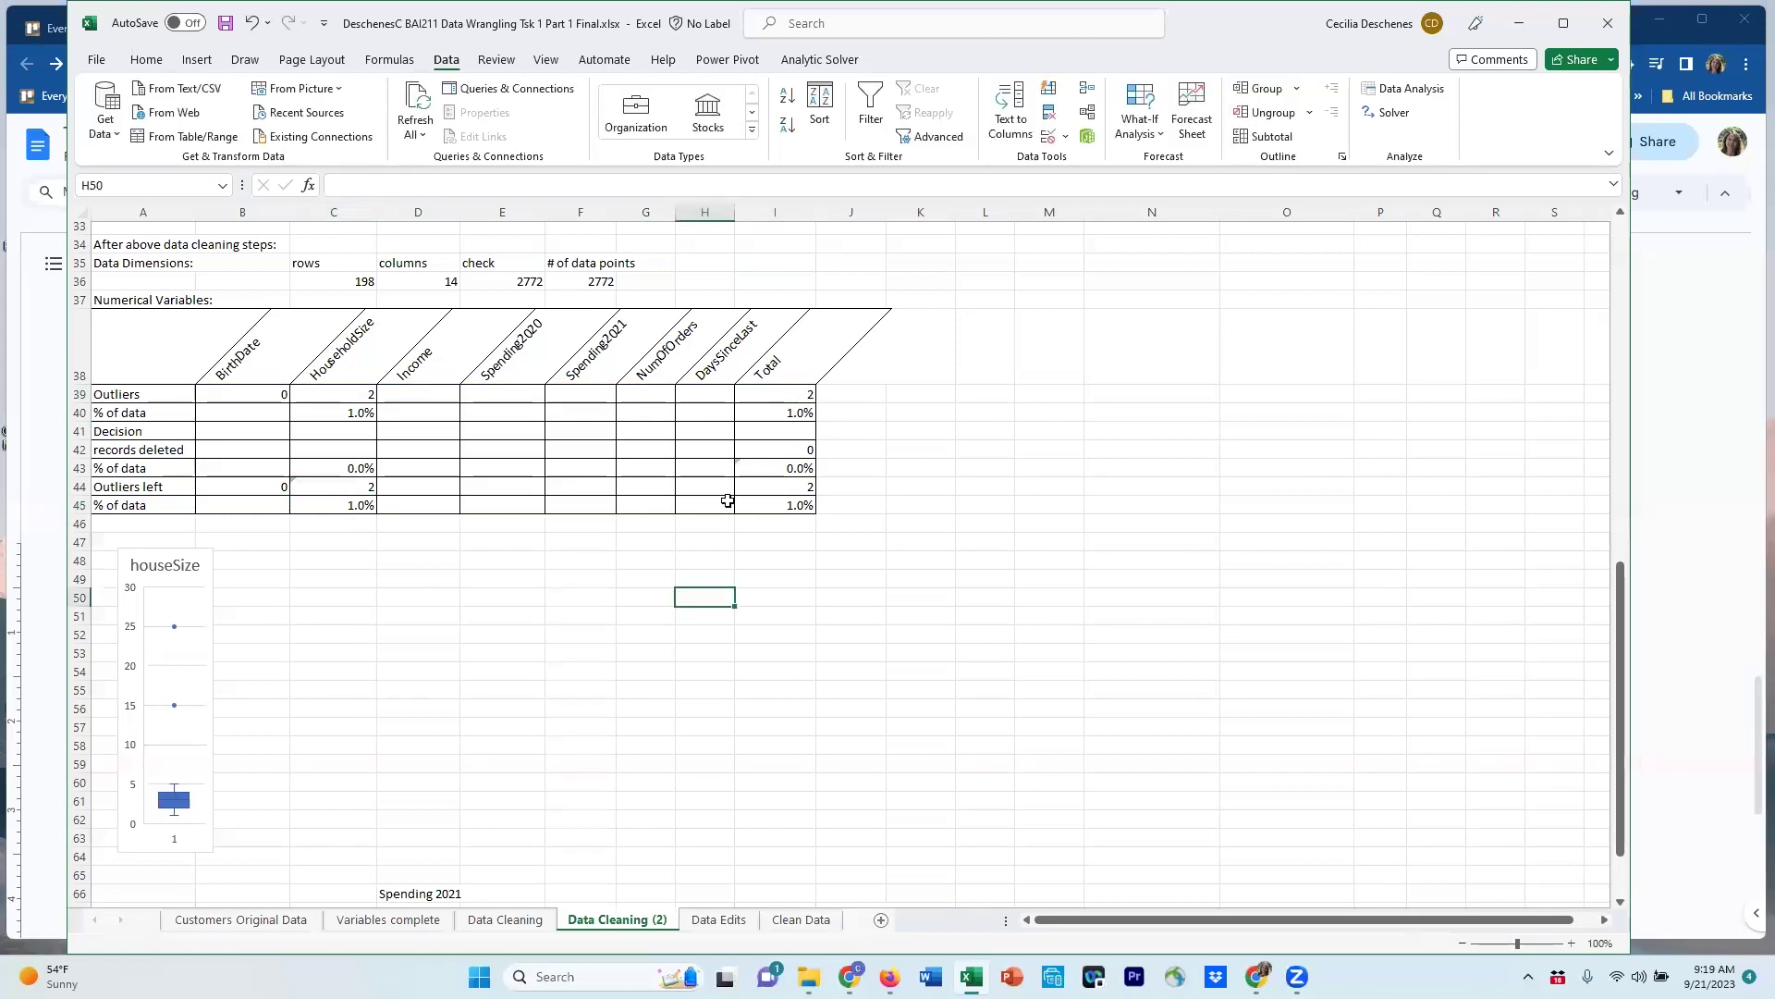
click(762, 413)
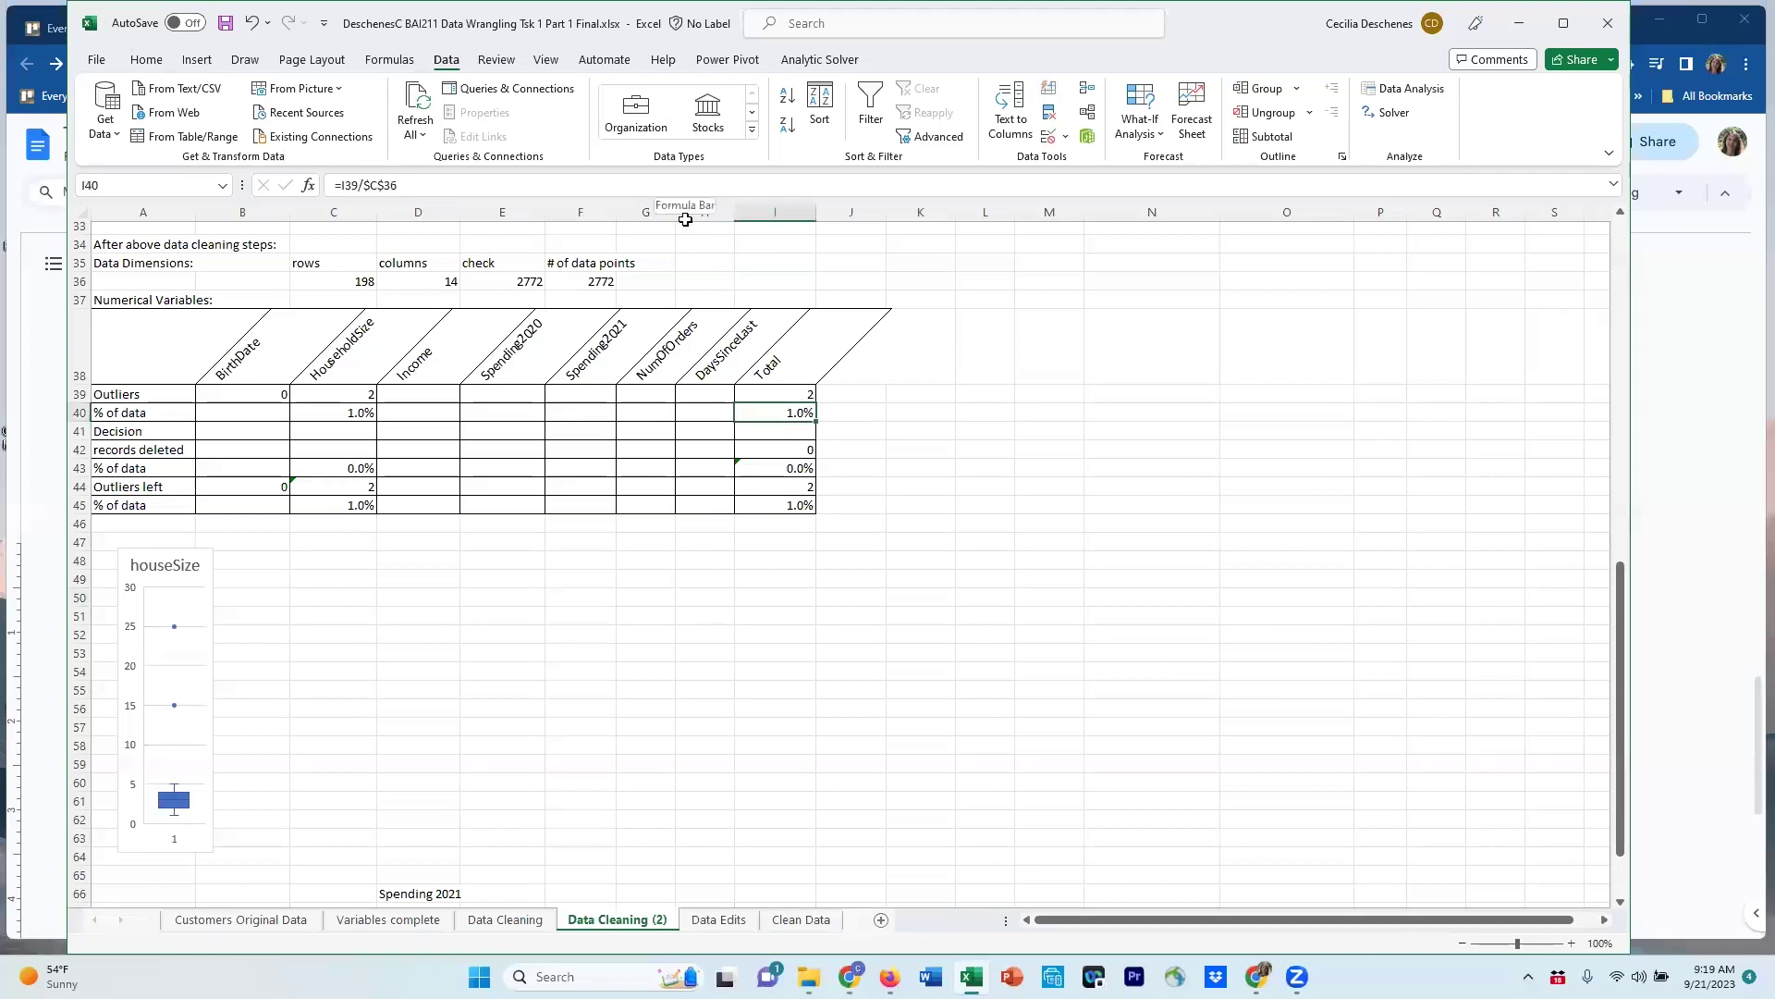
click(747, 183)
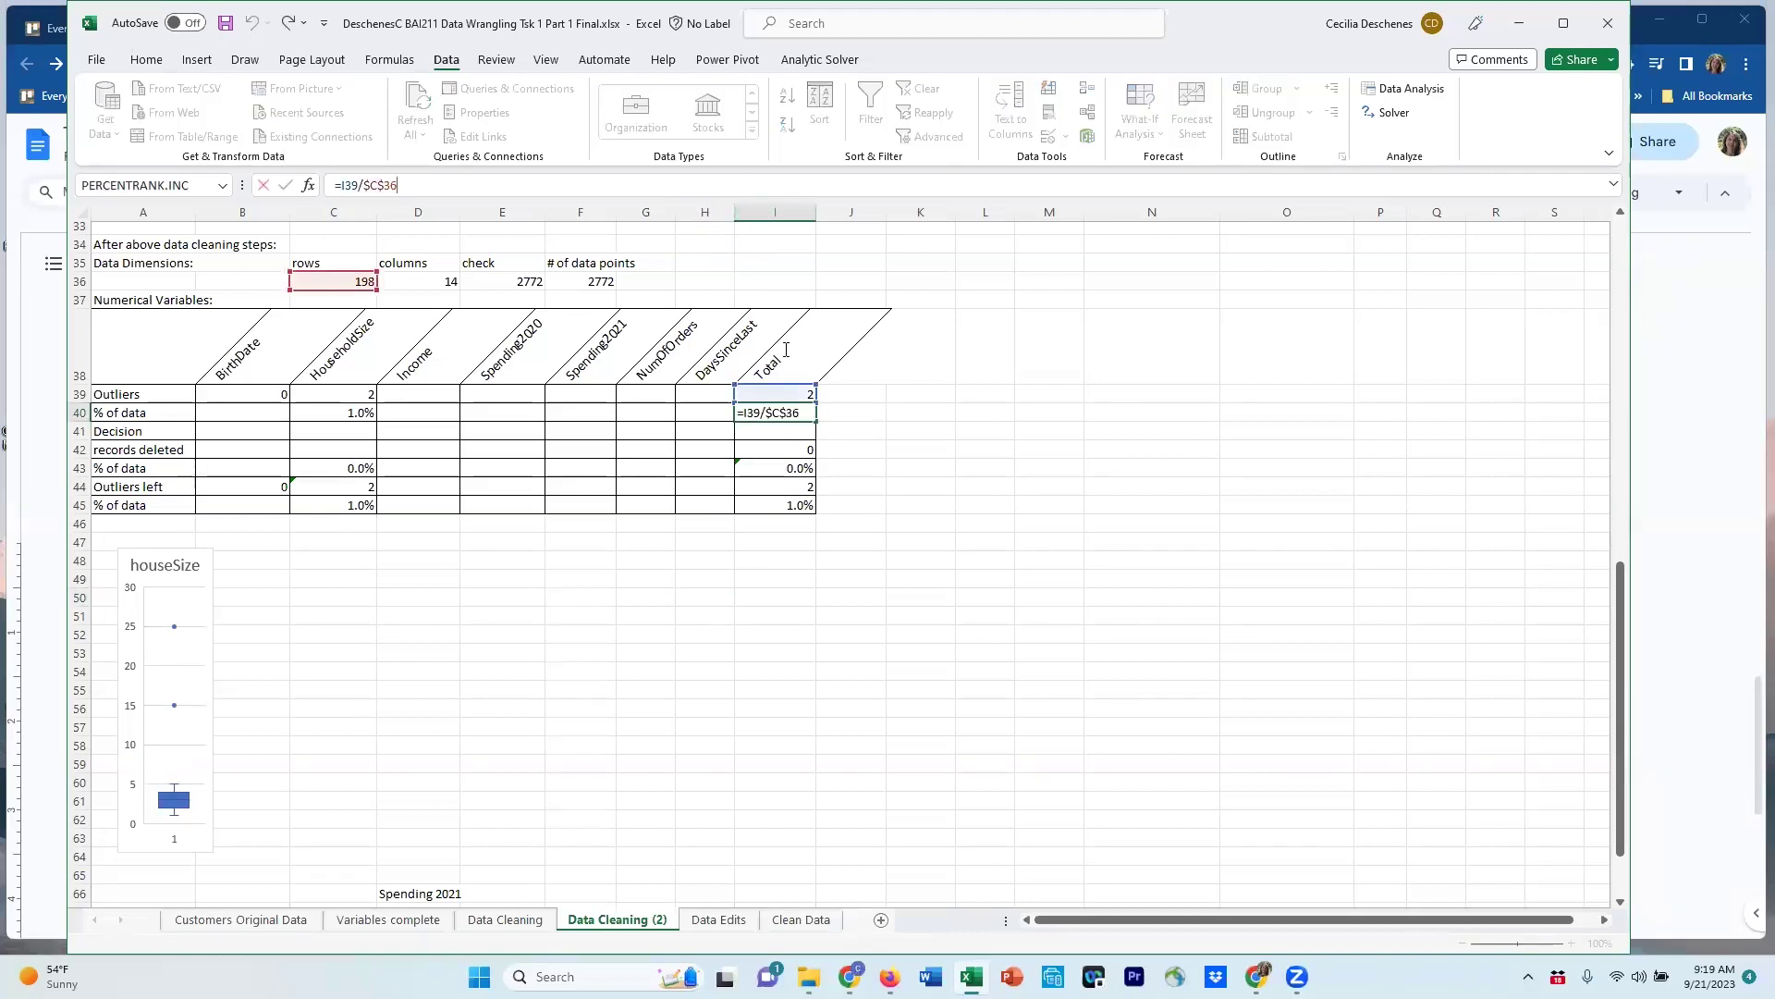
click(755, 602)
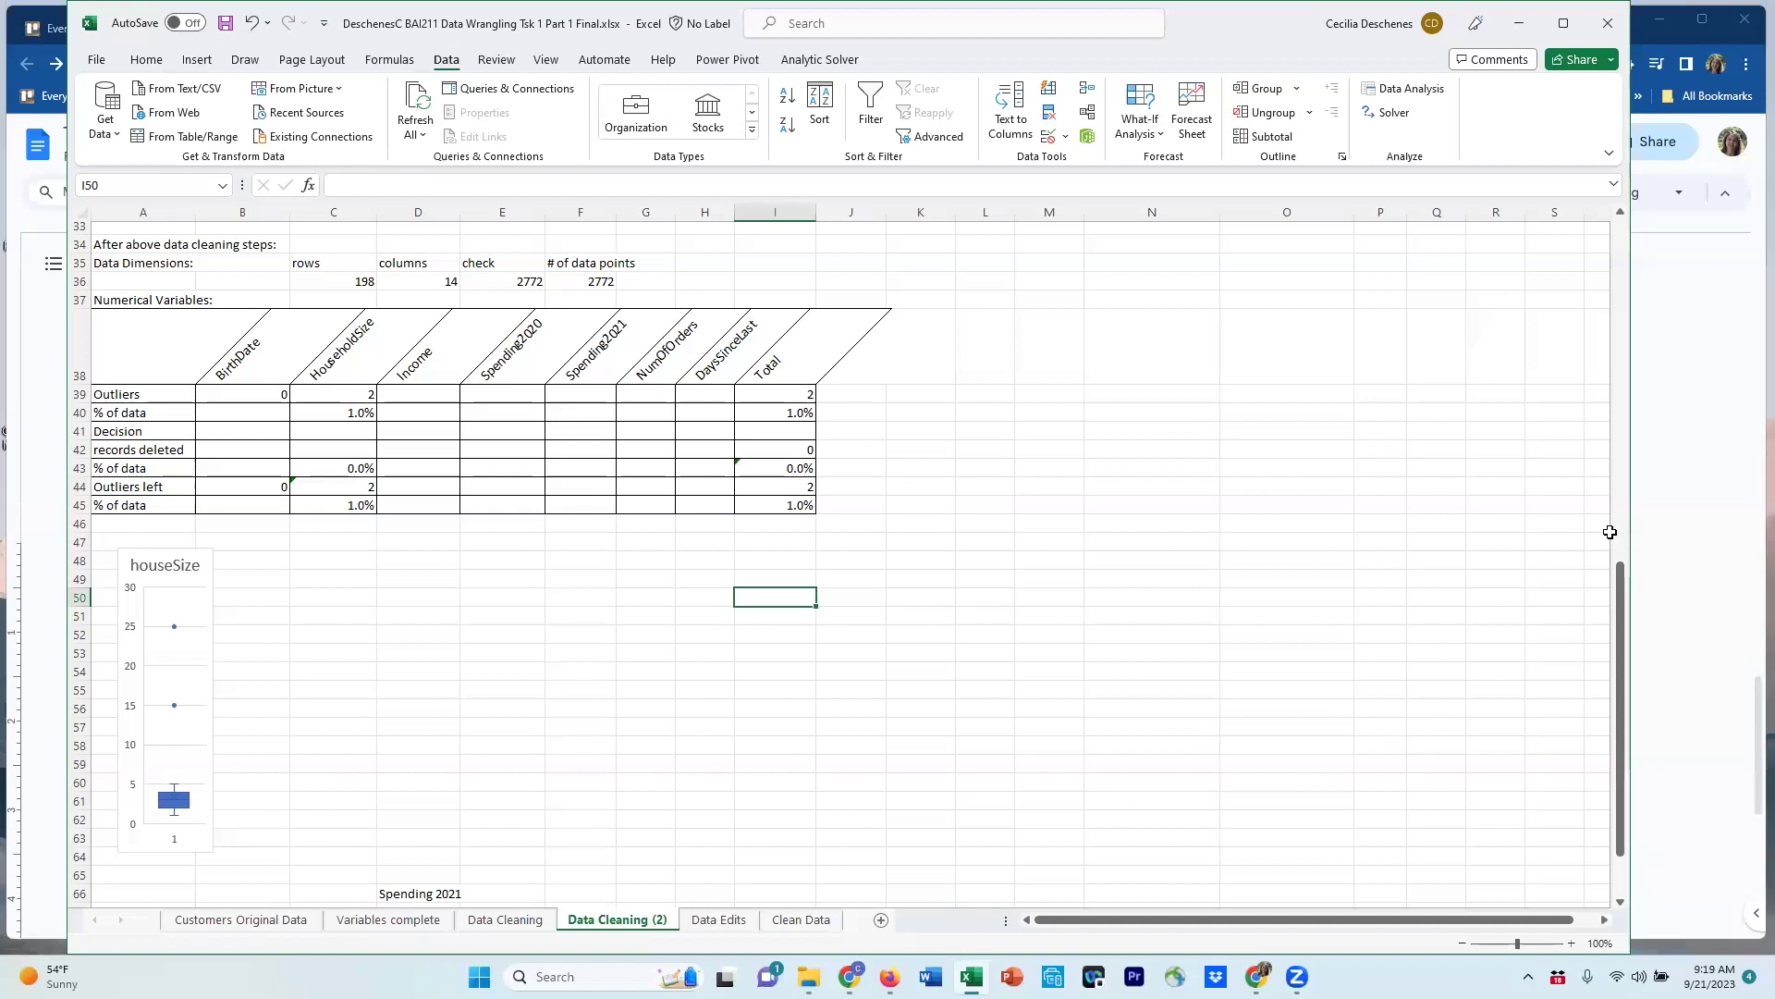
Bring the Google Docs analysis plan back in front of Excel.
click(1704, 492)
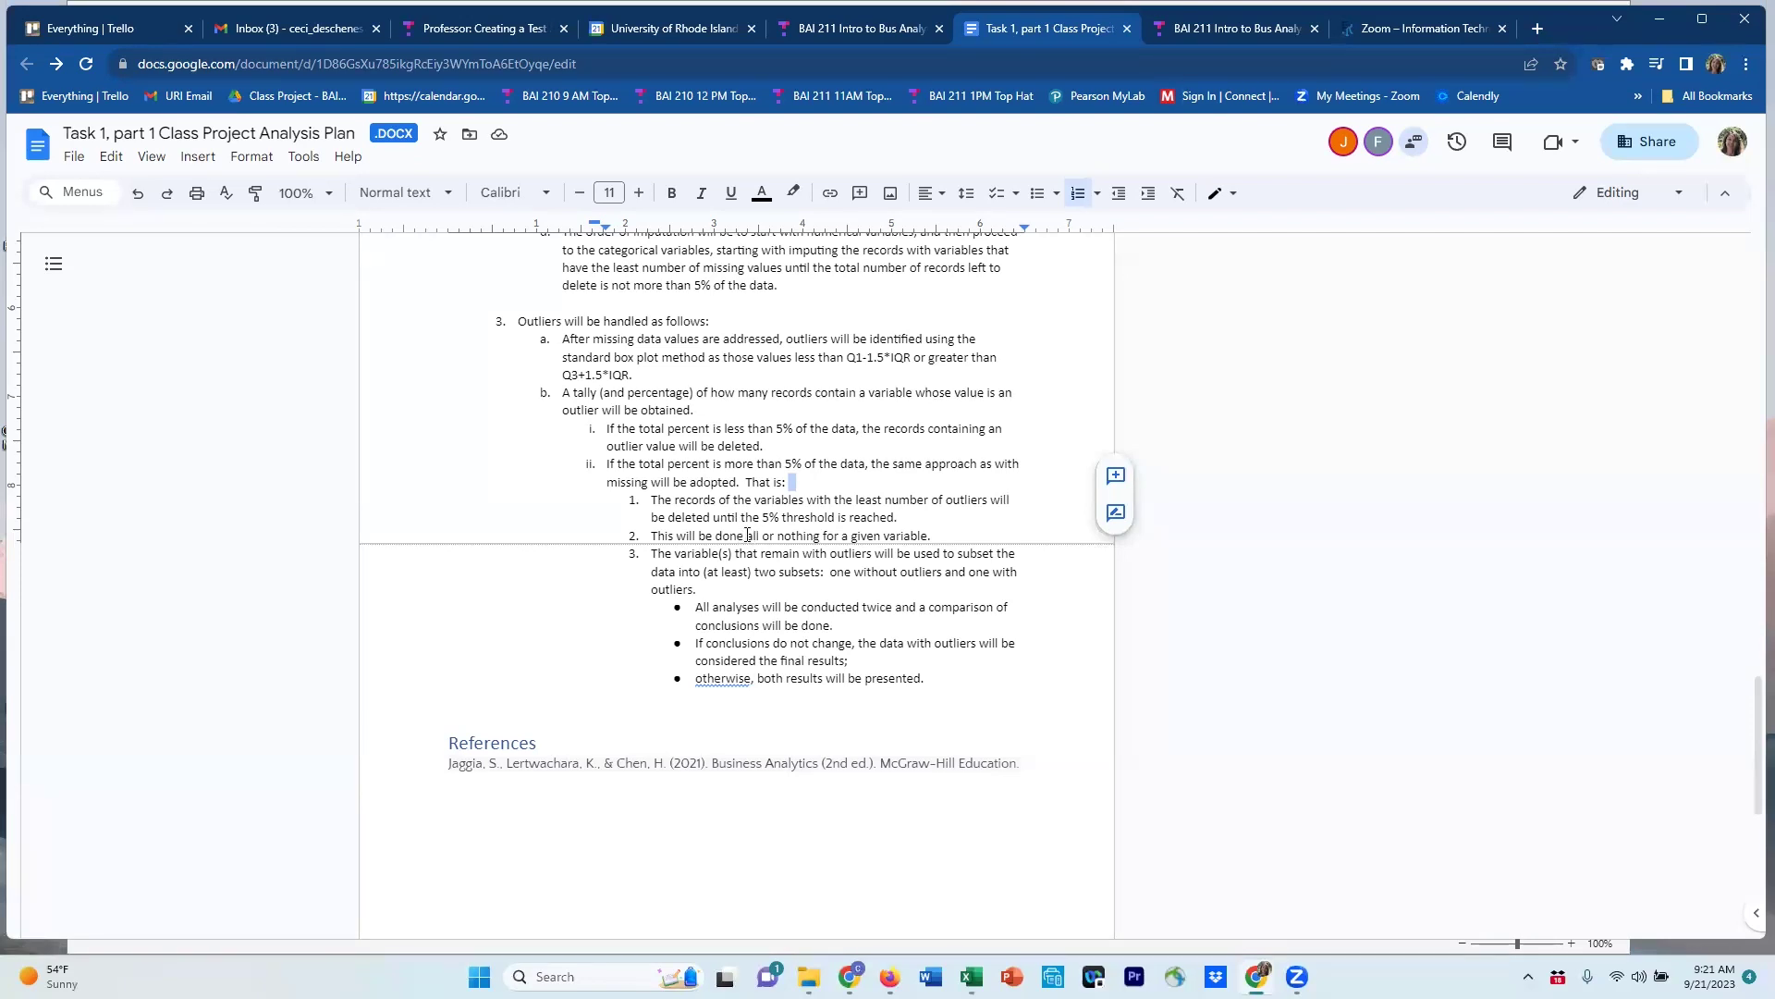
drag(747, 535, 928, 533)
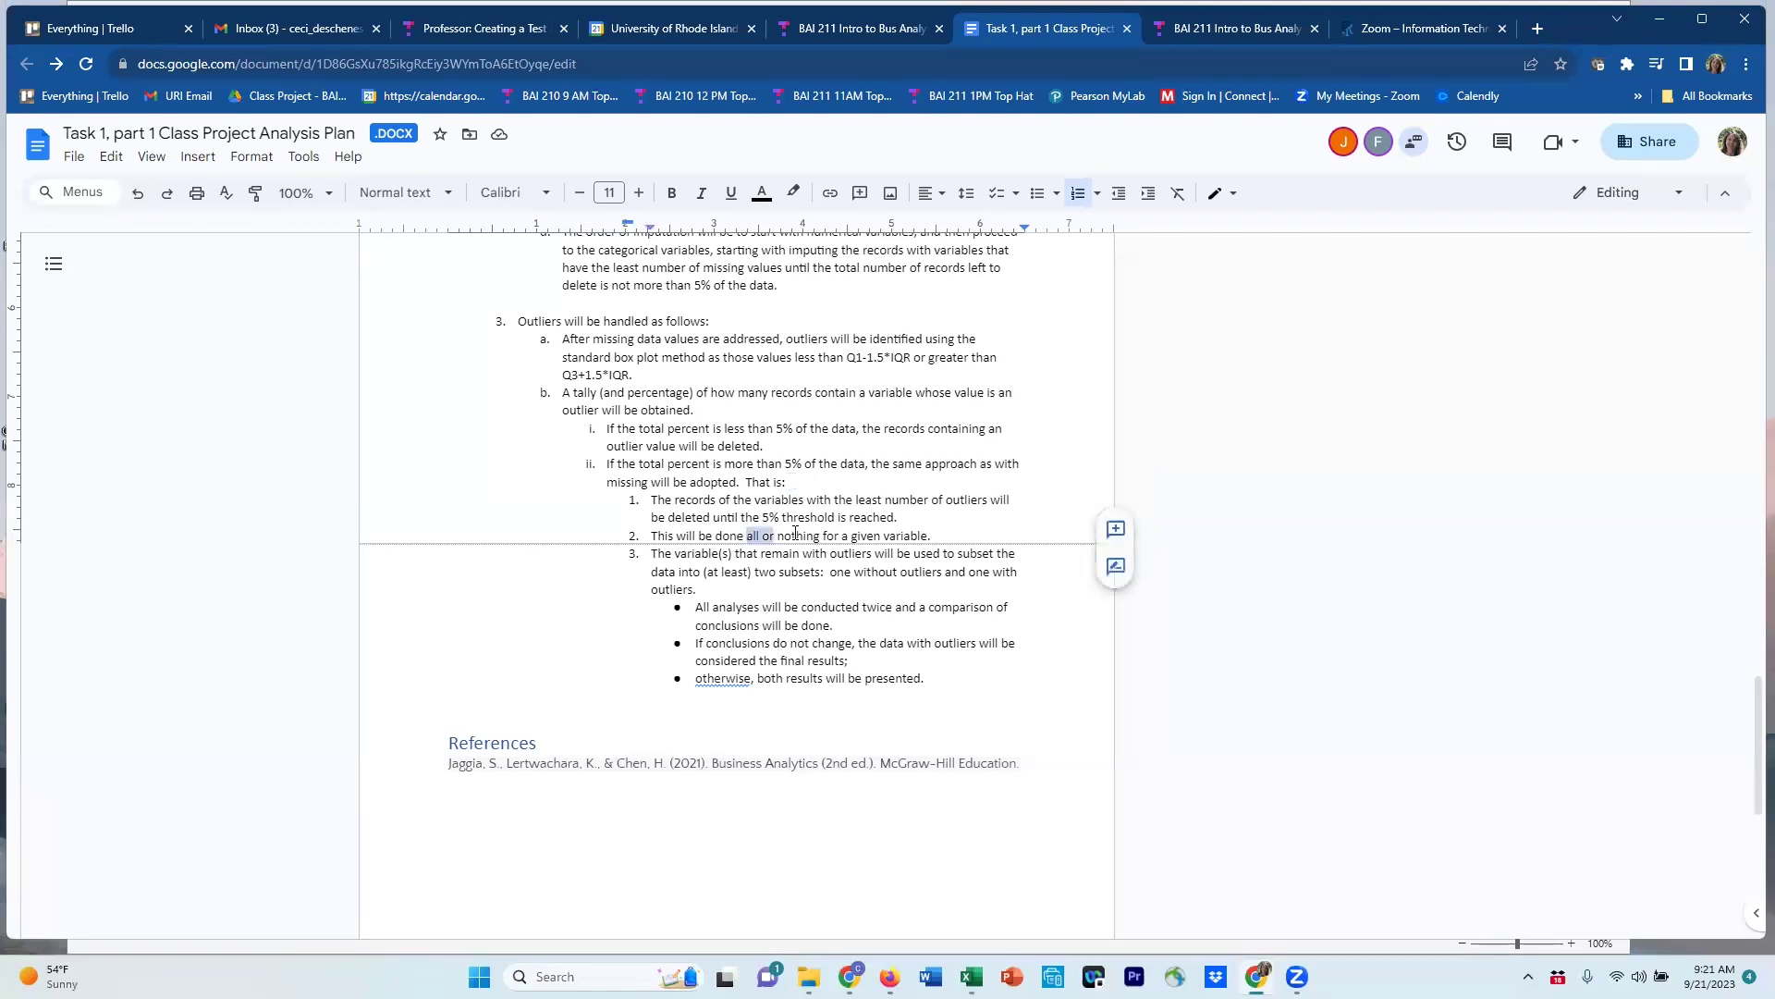
click(947, 535)
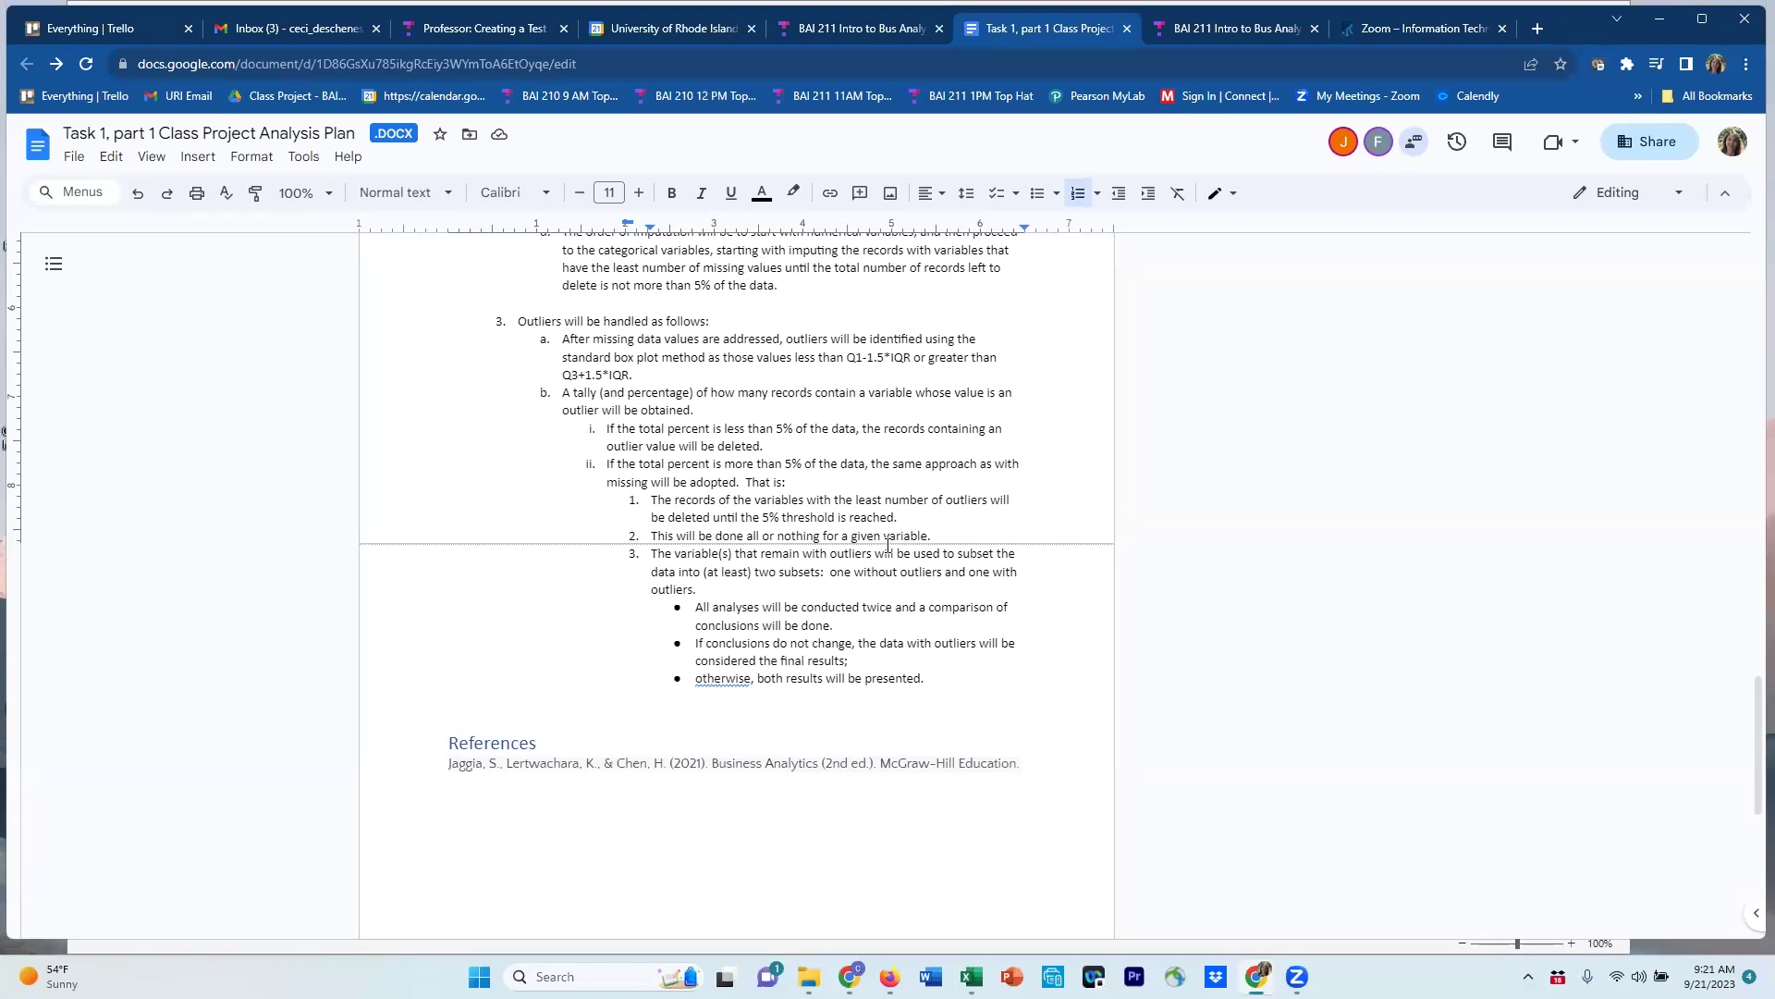
Mark HouseholdSize outliers 'delete these' and enter 2 records deleted.
key(alt+Tab)
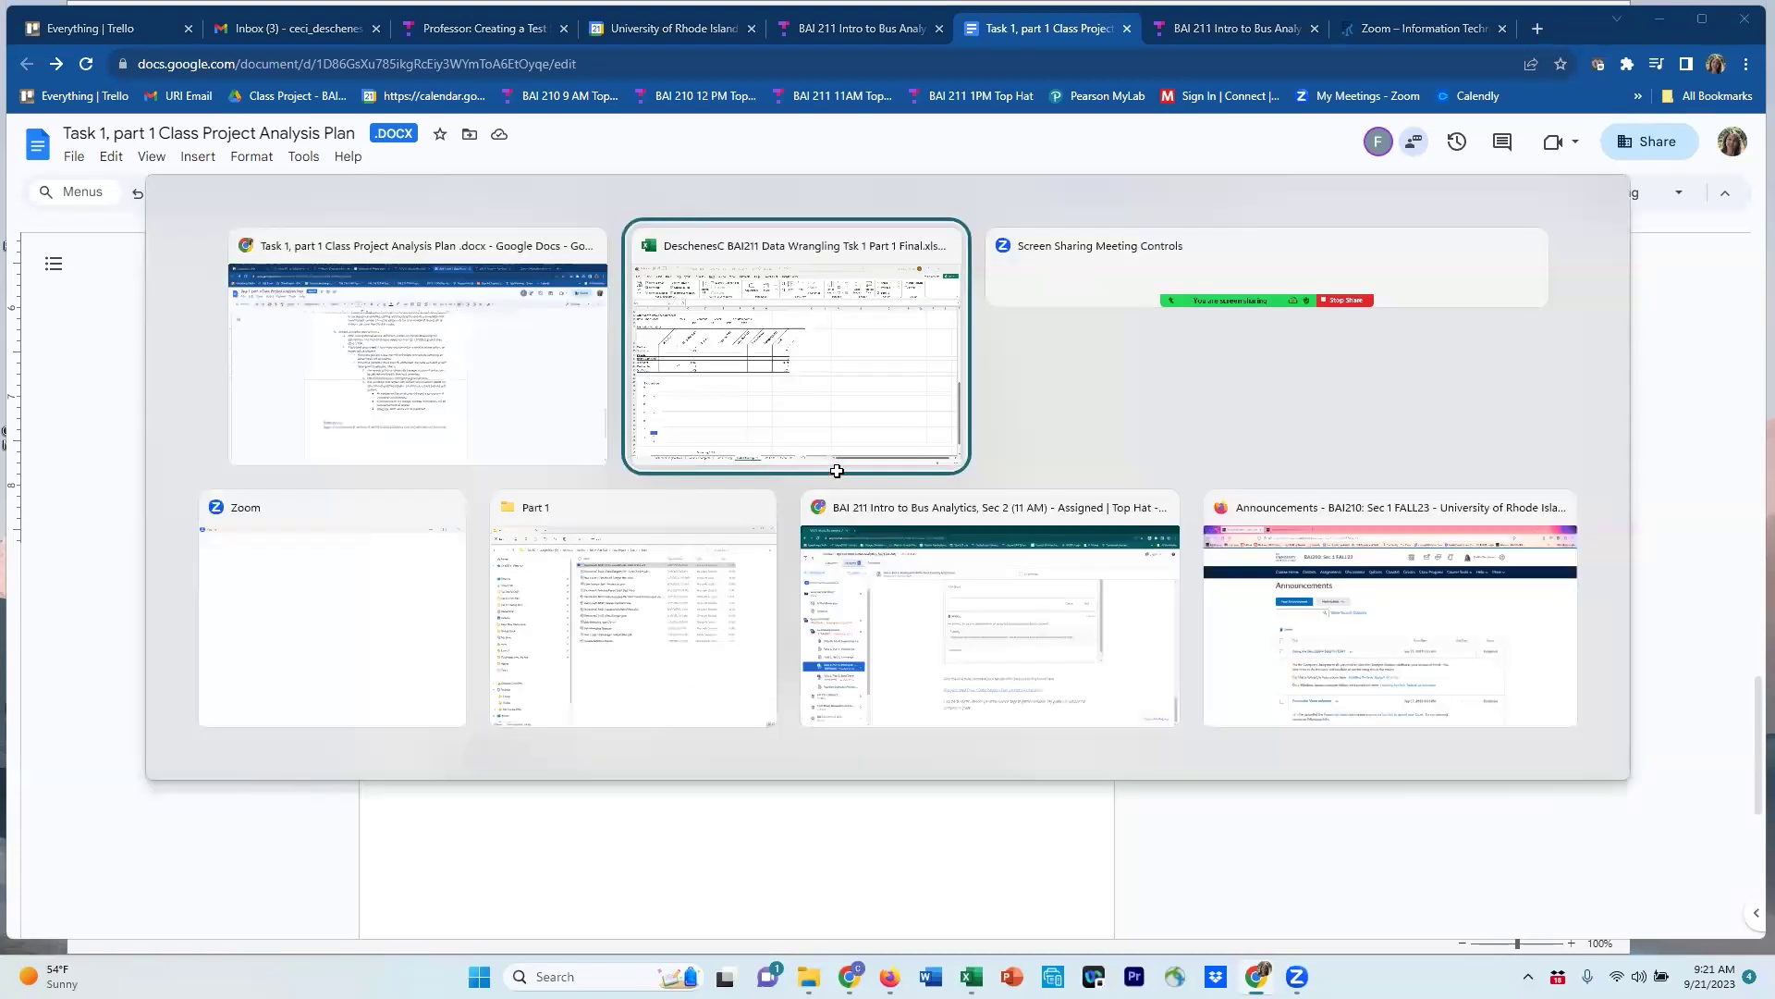
click(796, 415)
click(343, 399)
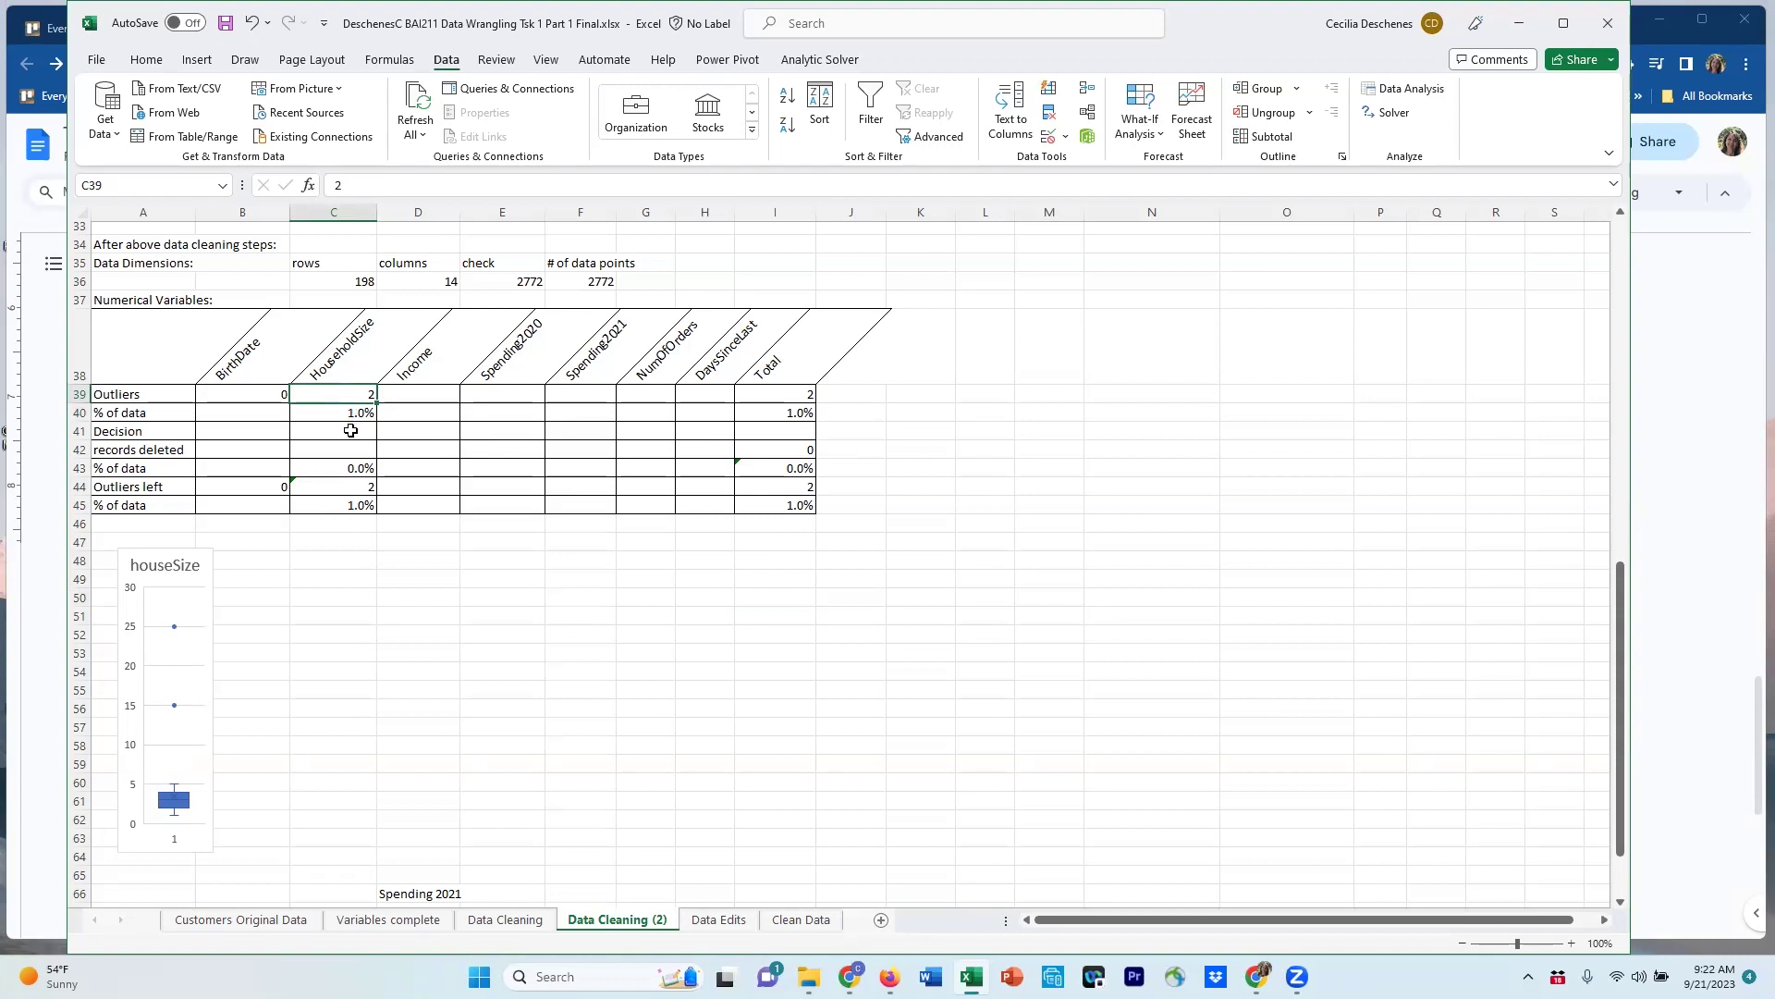
click(350, 431)
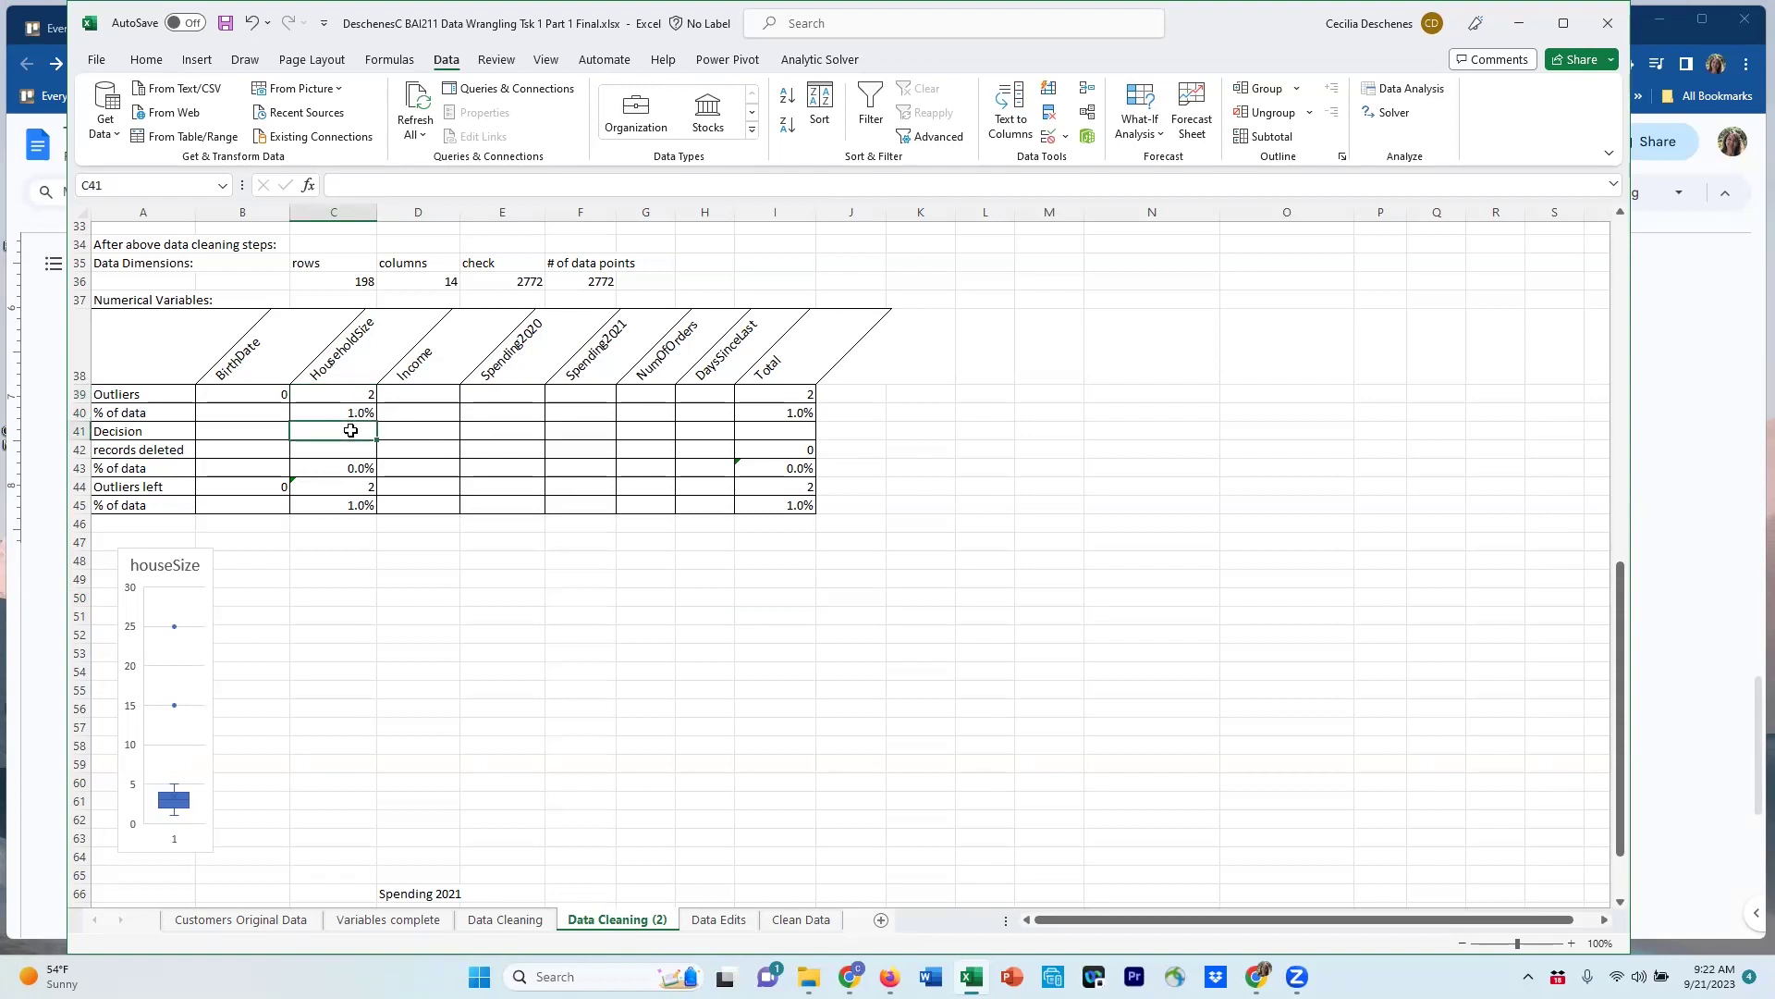
text(del)
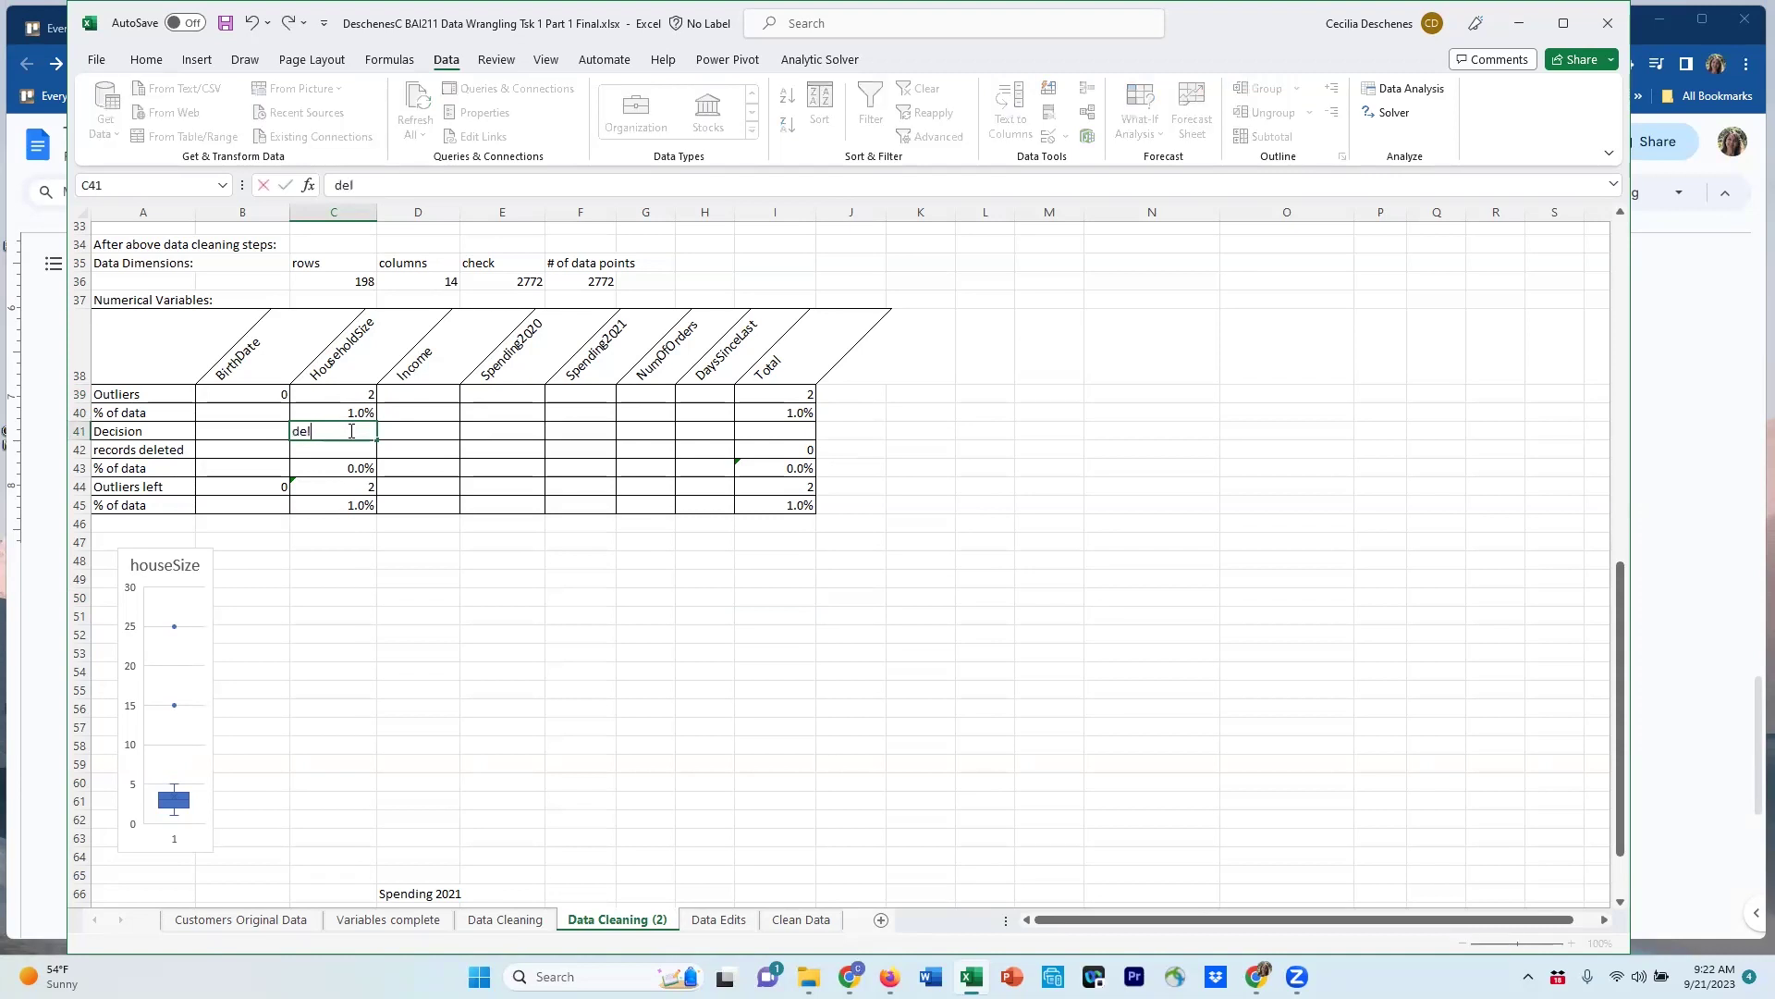
text(ete these)
key(Return)
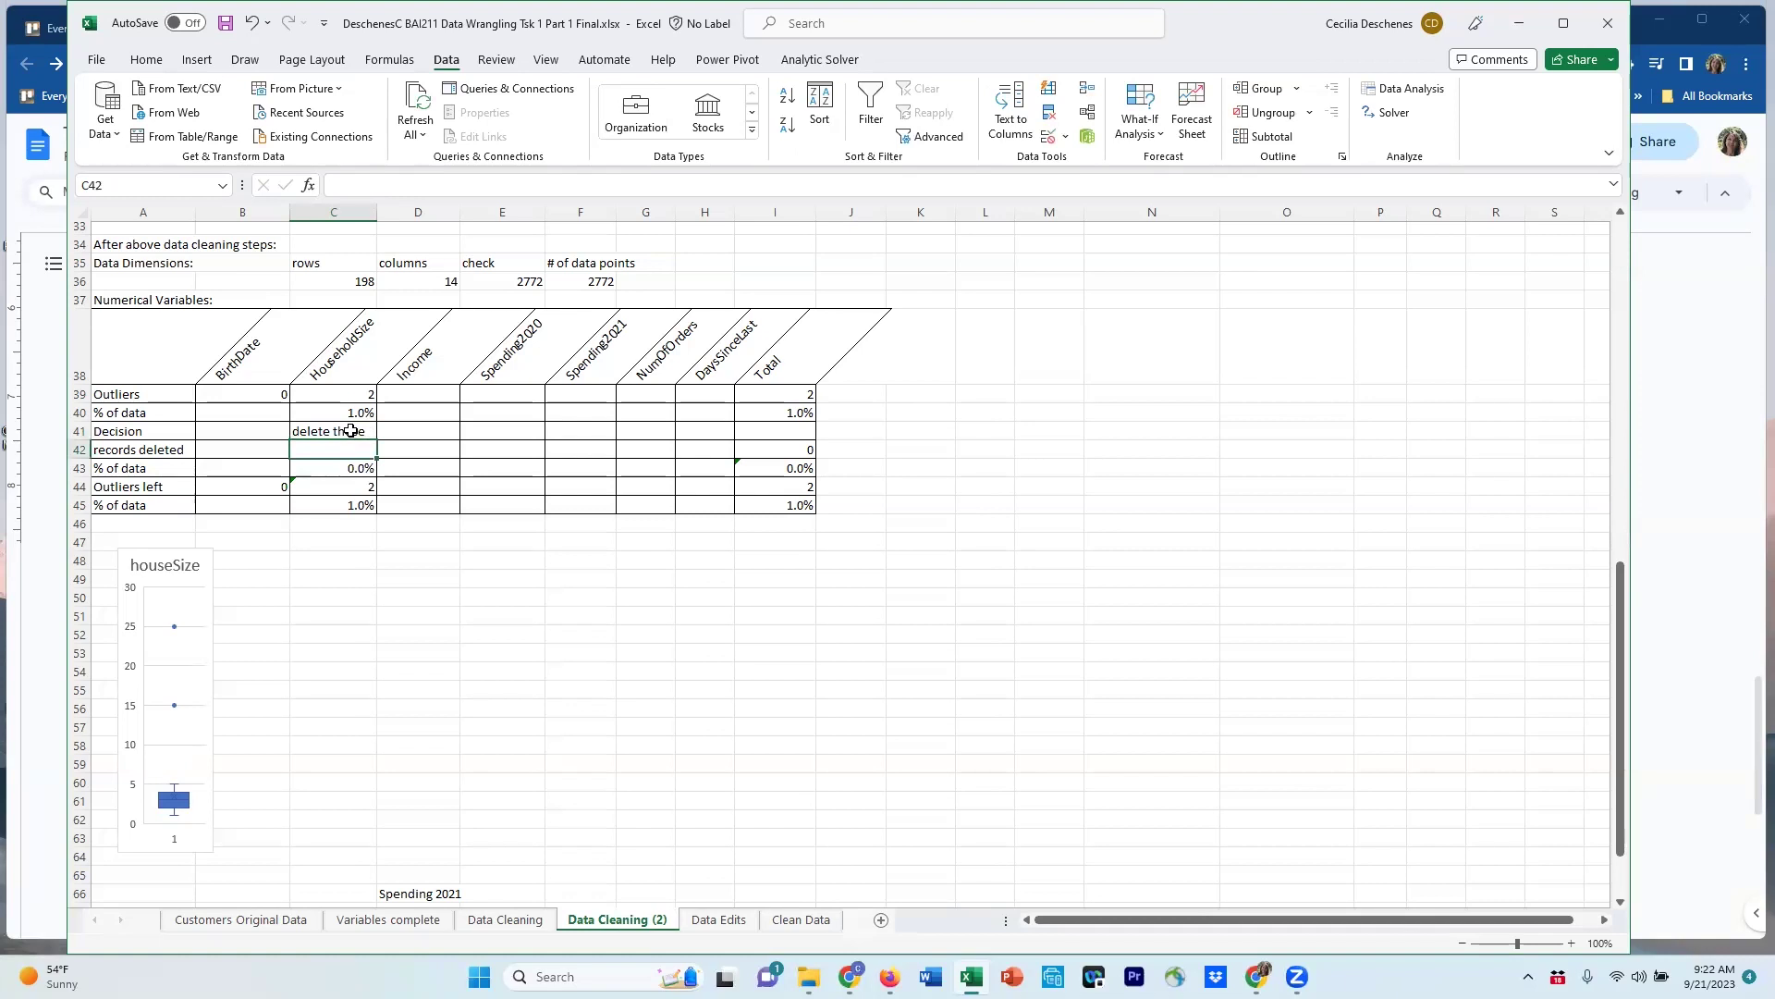
text(2)
key(Return)
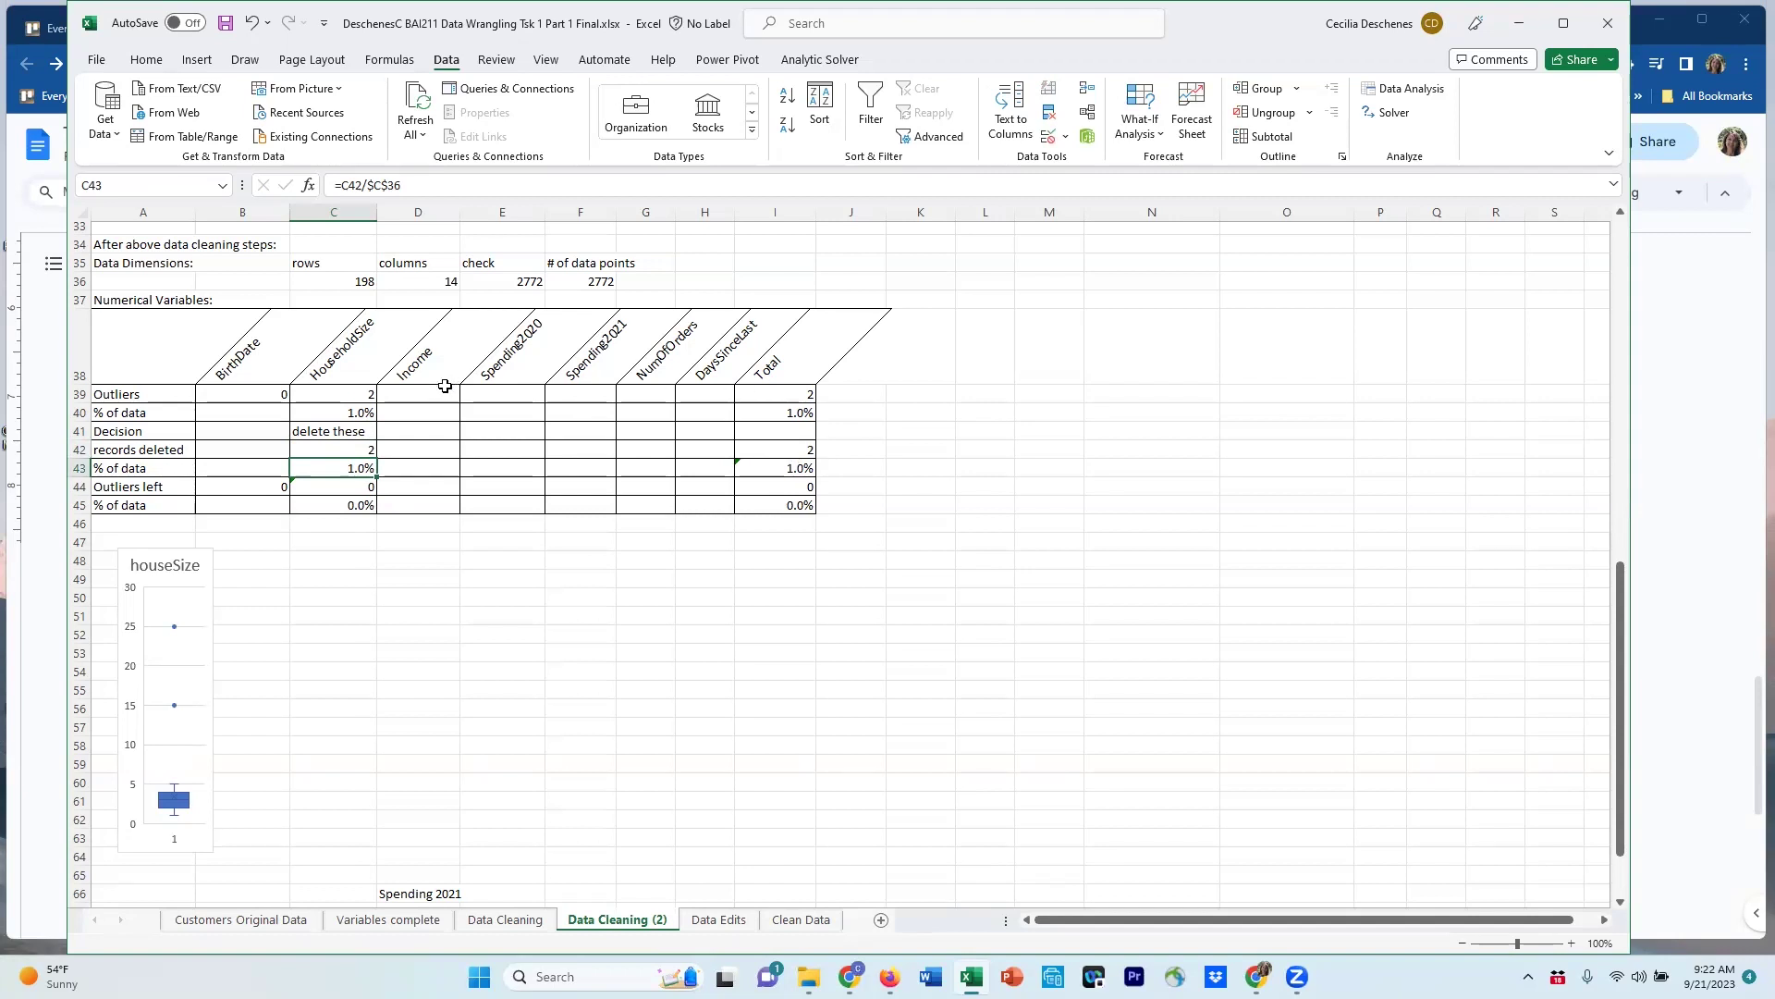
Verify the Total records-deleted, percent-of-data and outliers-left formulas.
click(793, 452)
click(793, 469)
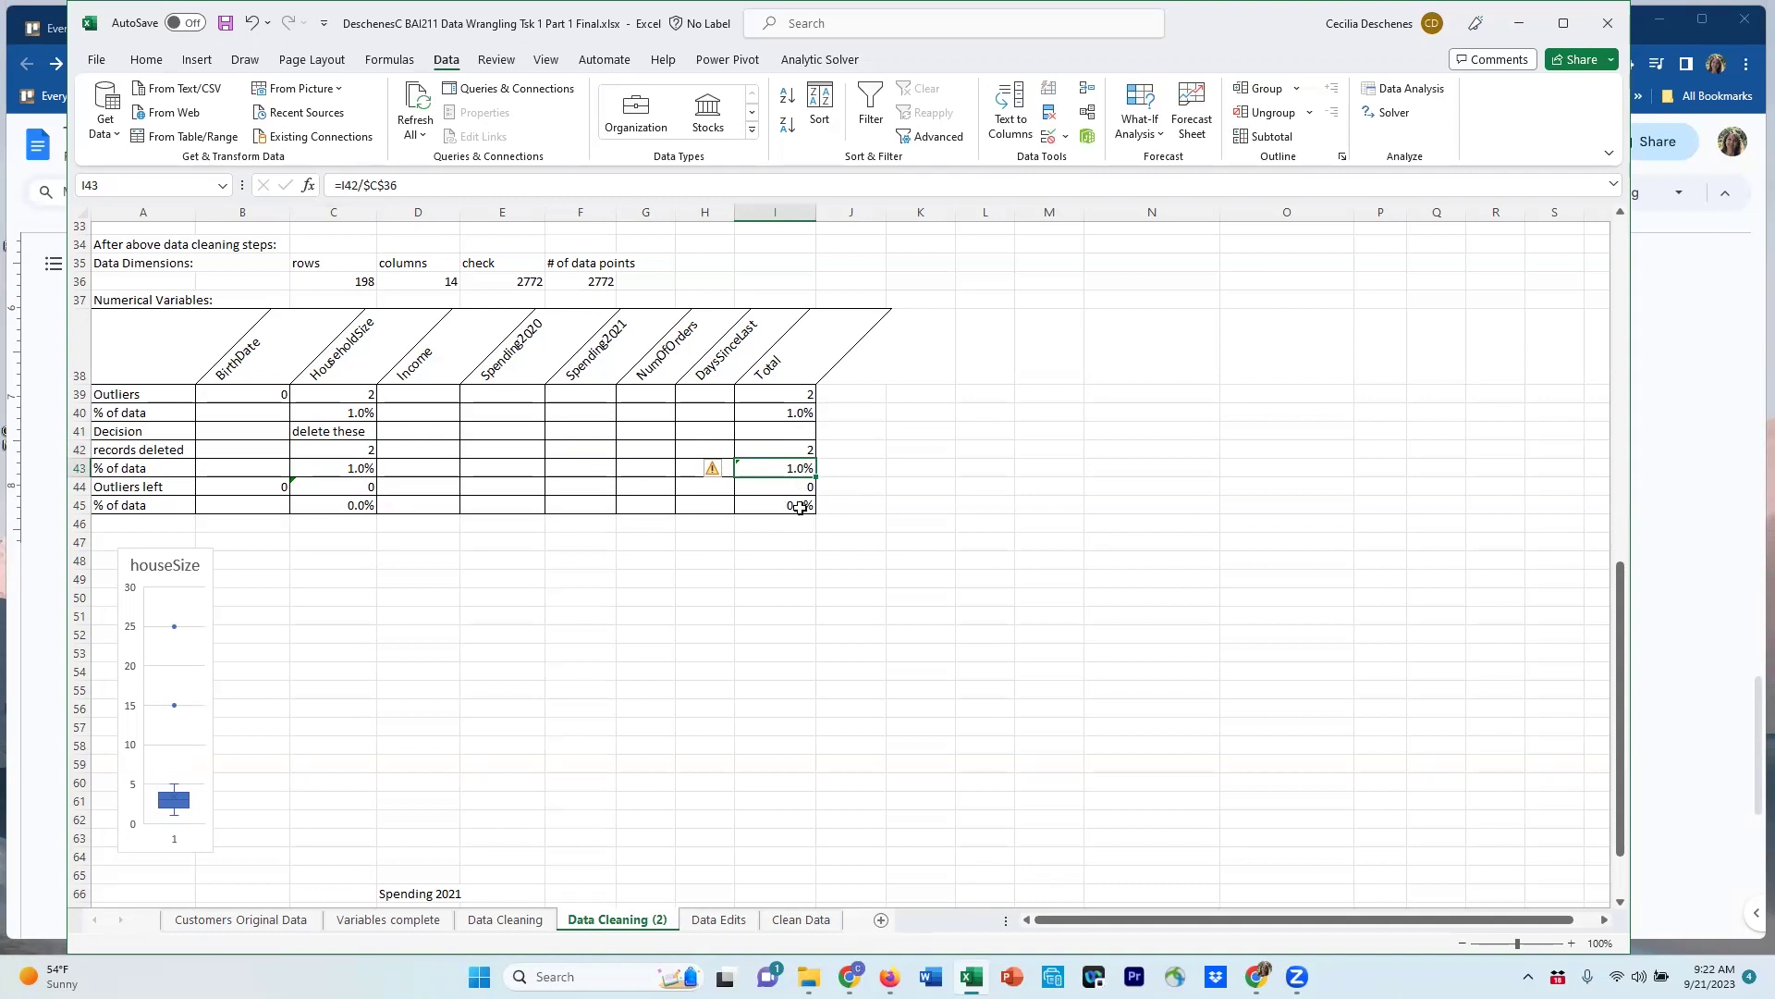
click(797, 507)
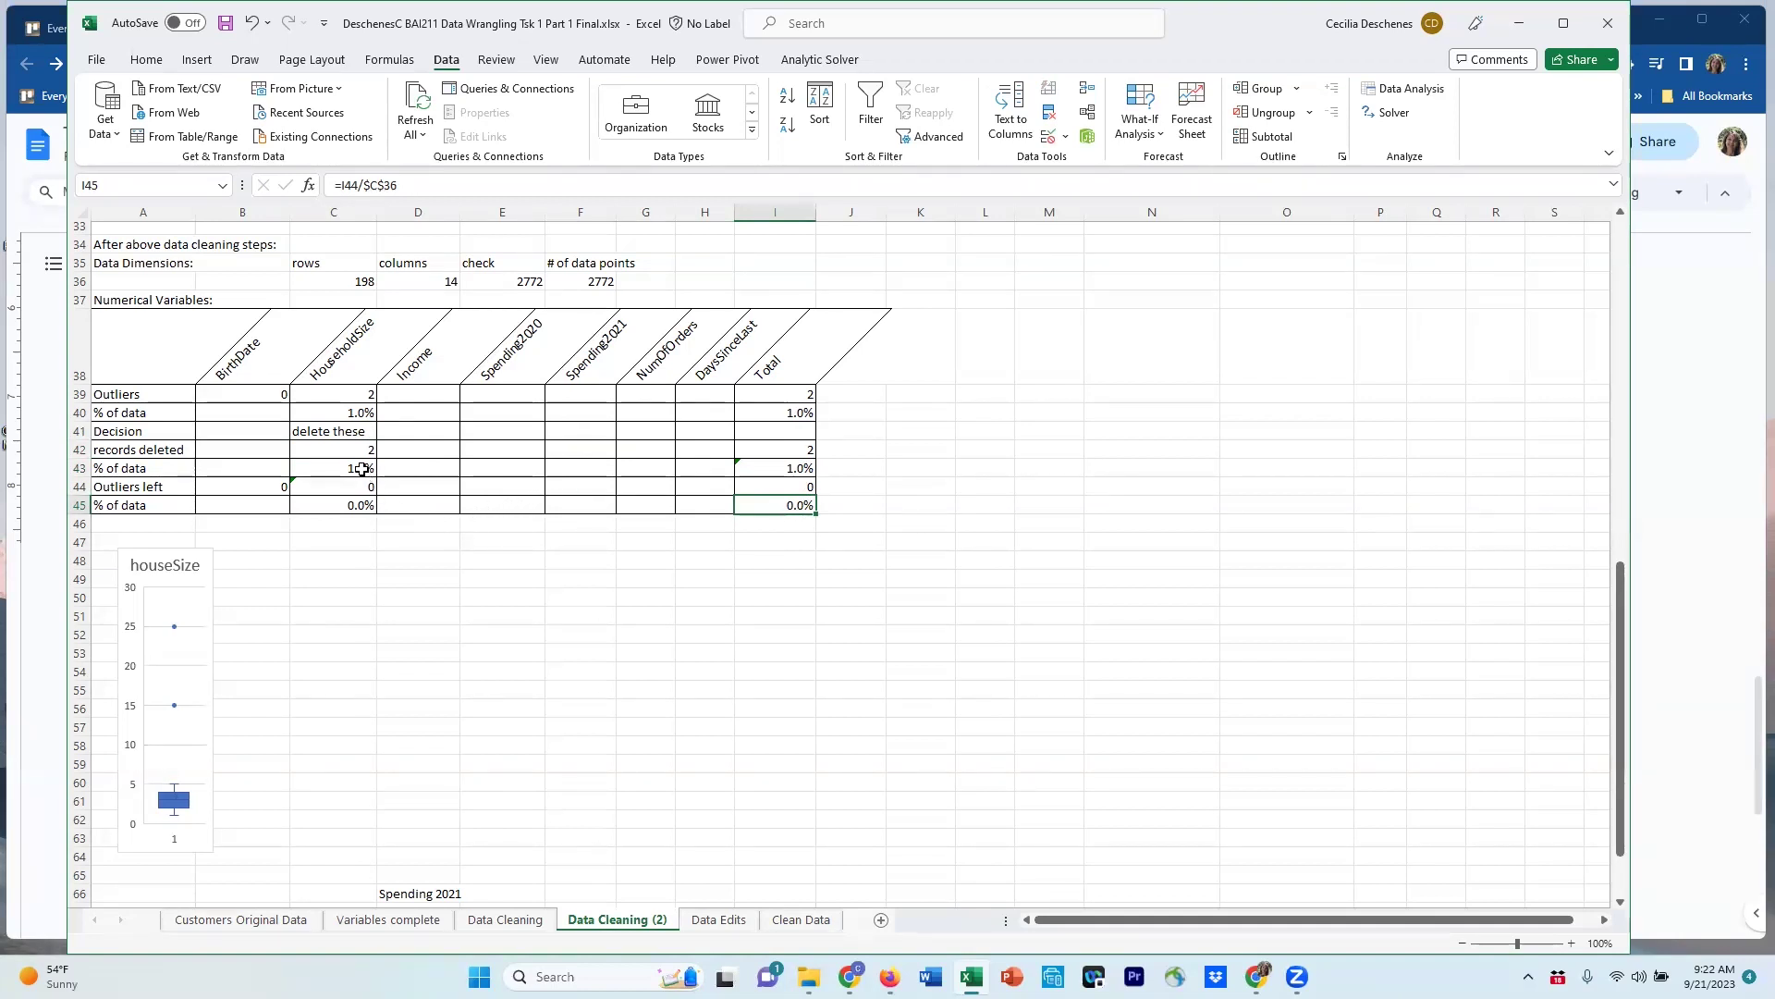
click(345, 447)
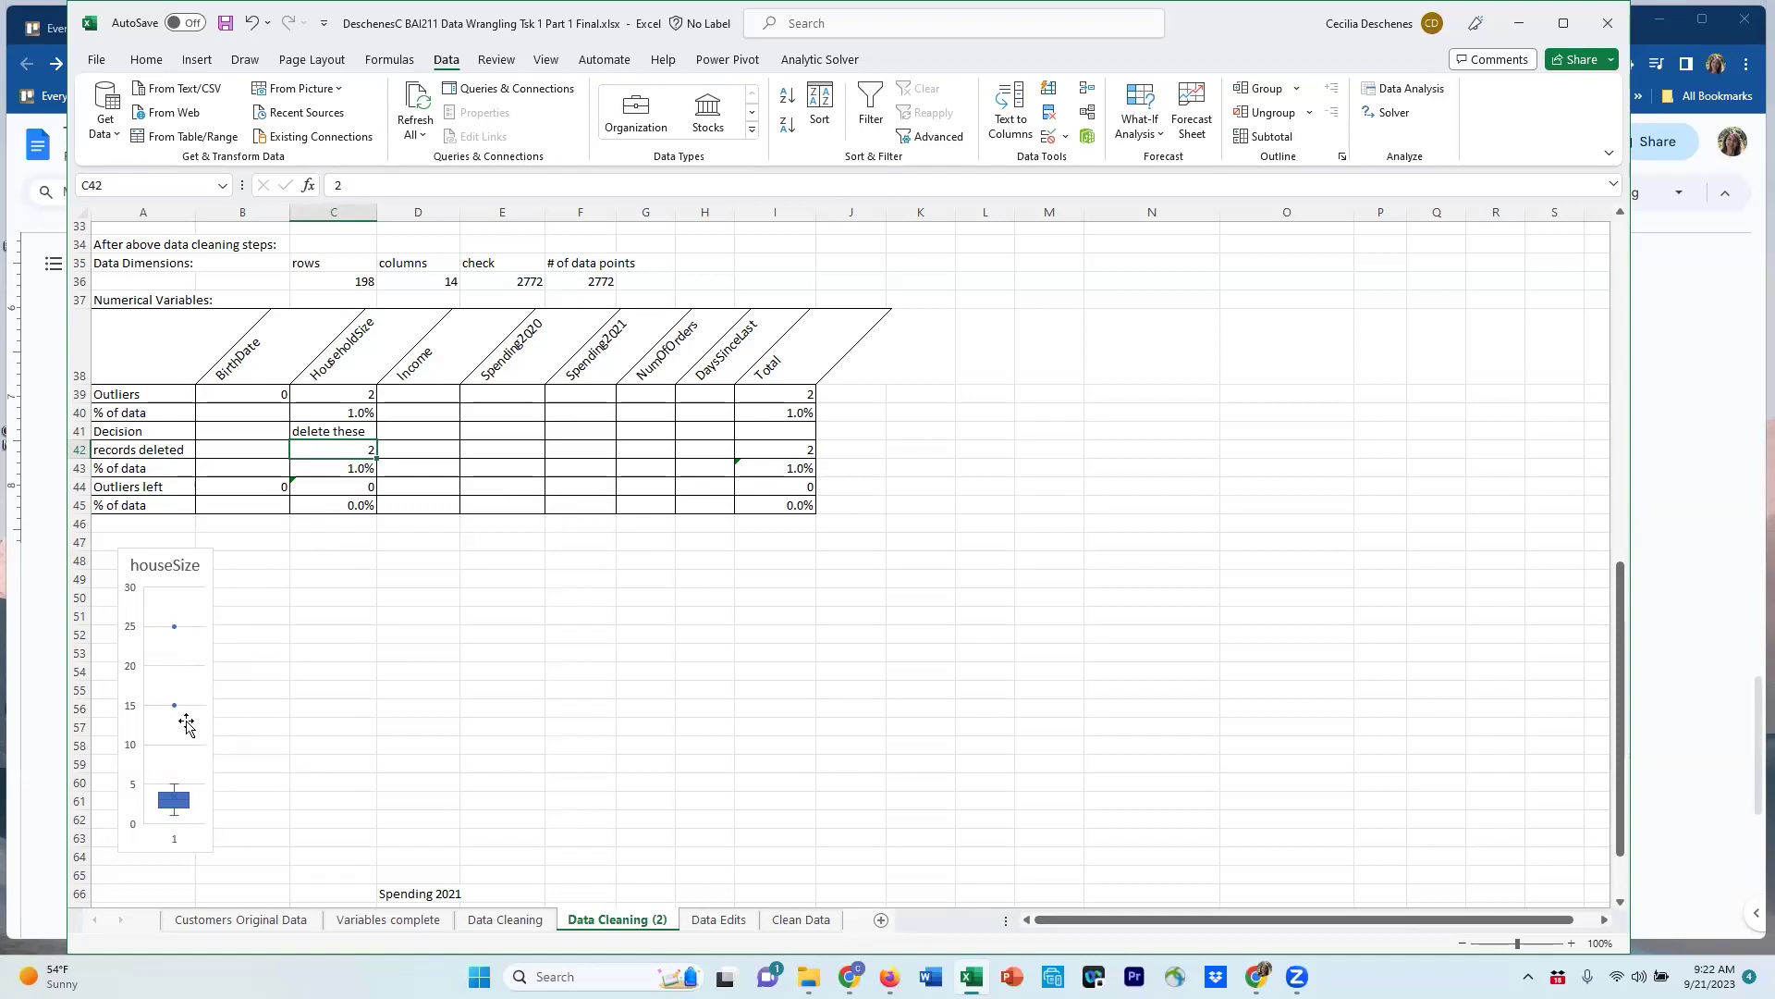
Freeze the top header row on the Clean Data sheet.
click(801, 920)
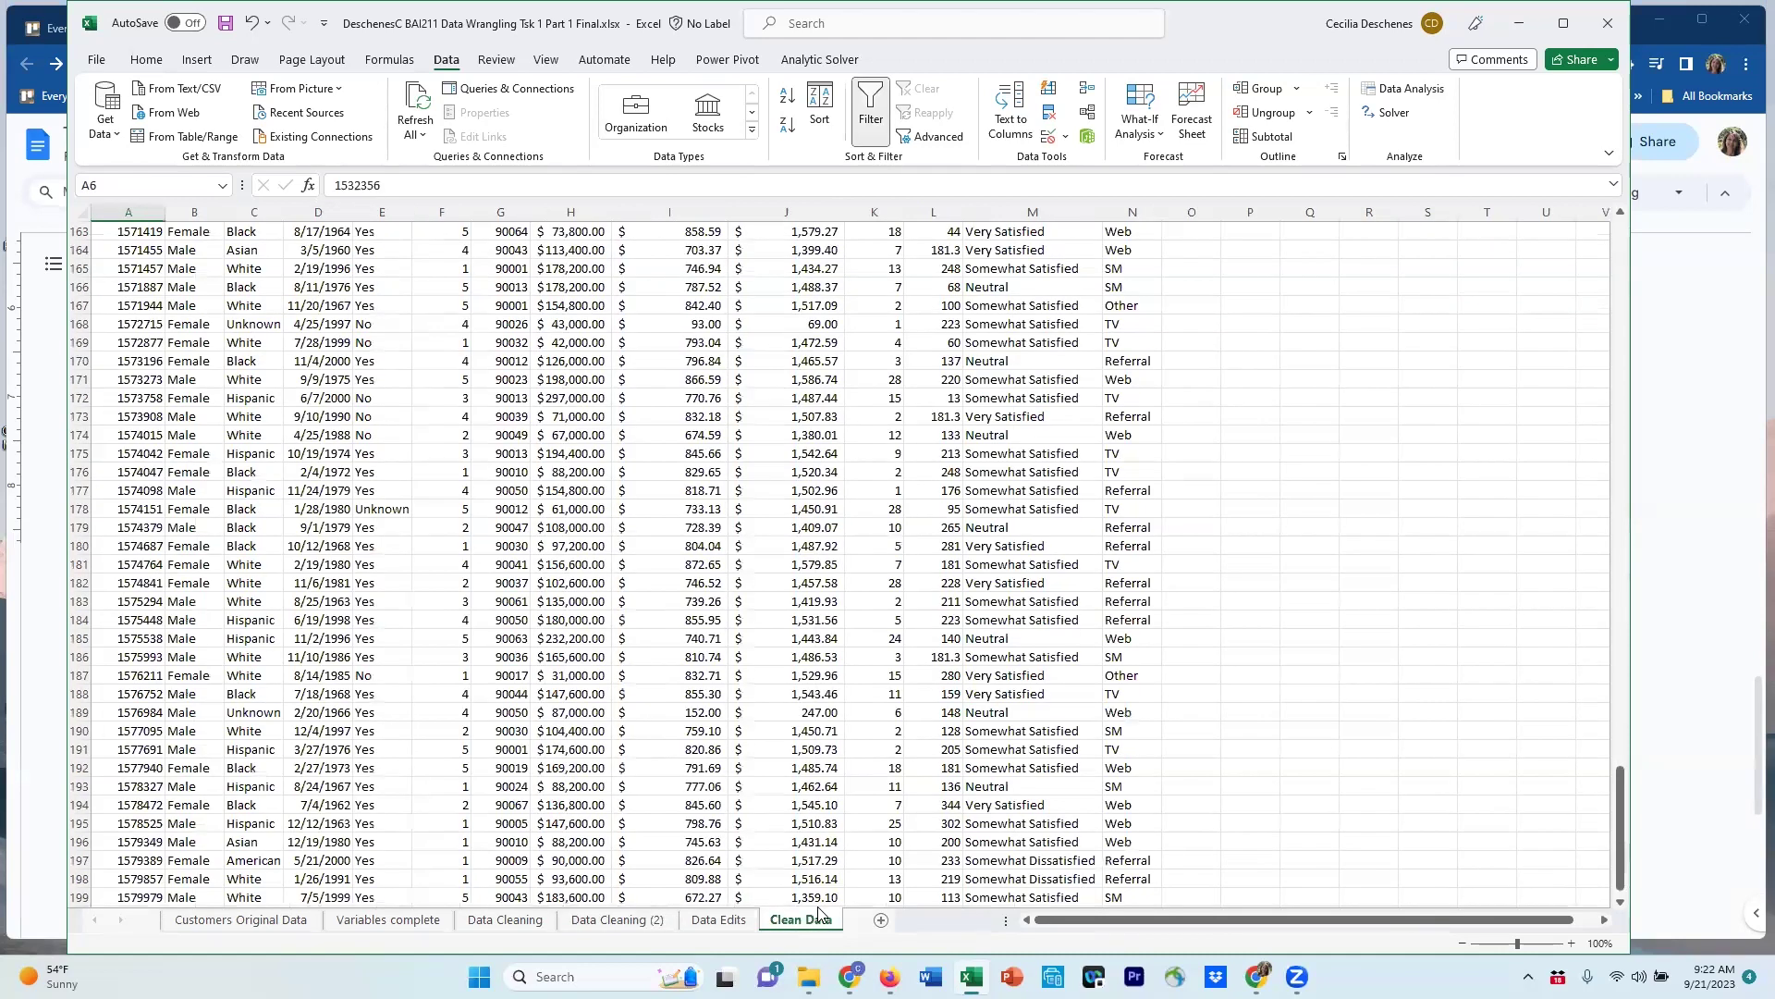
scroll(1083, 624, up, 2)
scroll(1083, 624, up, 2)
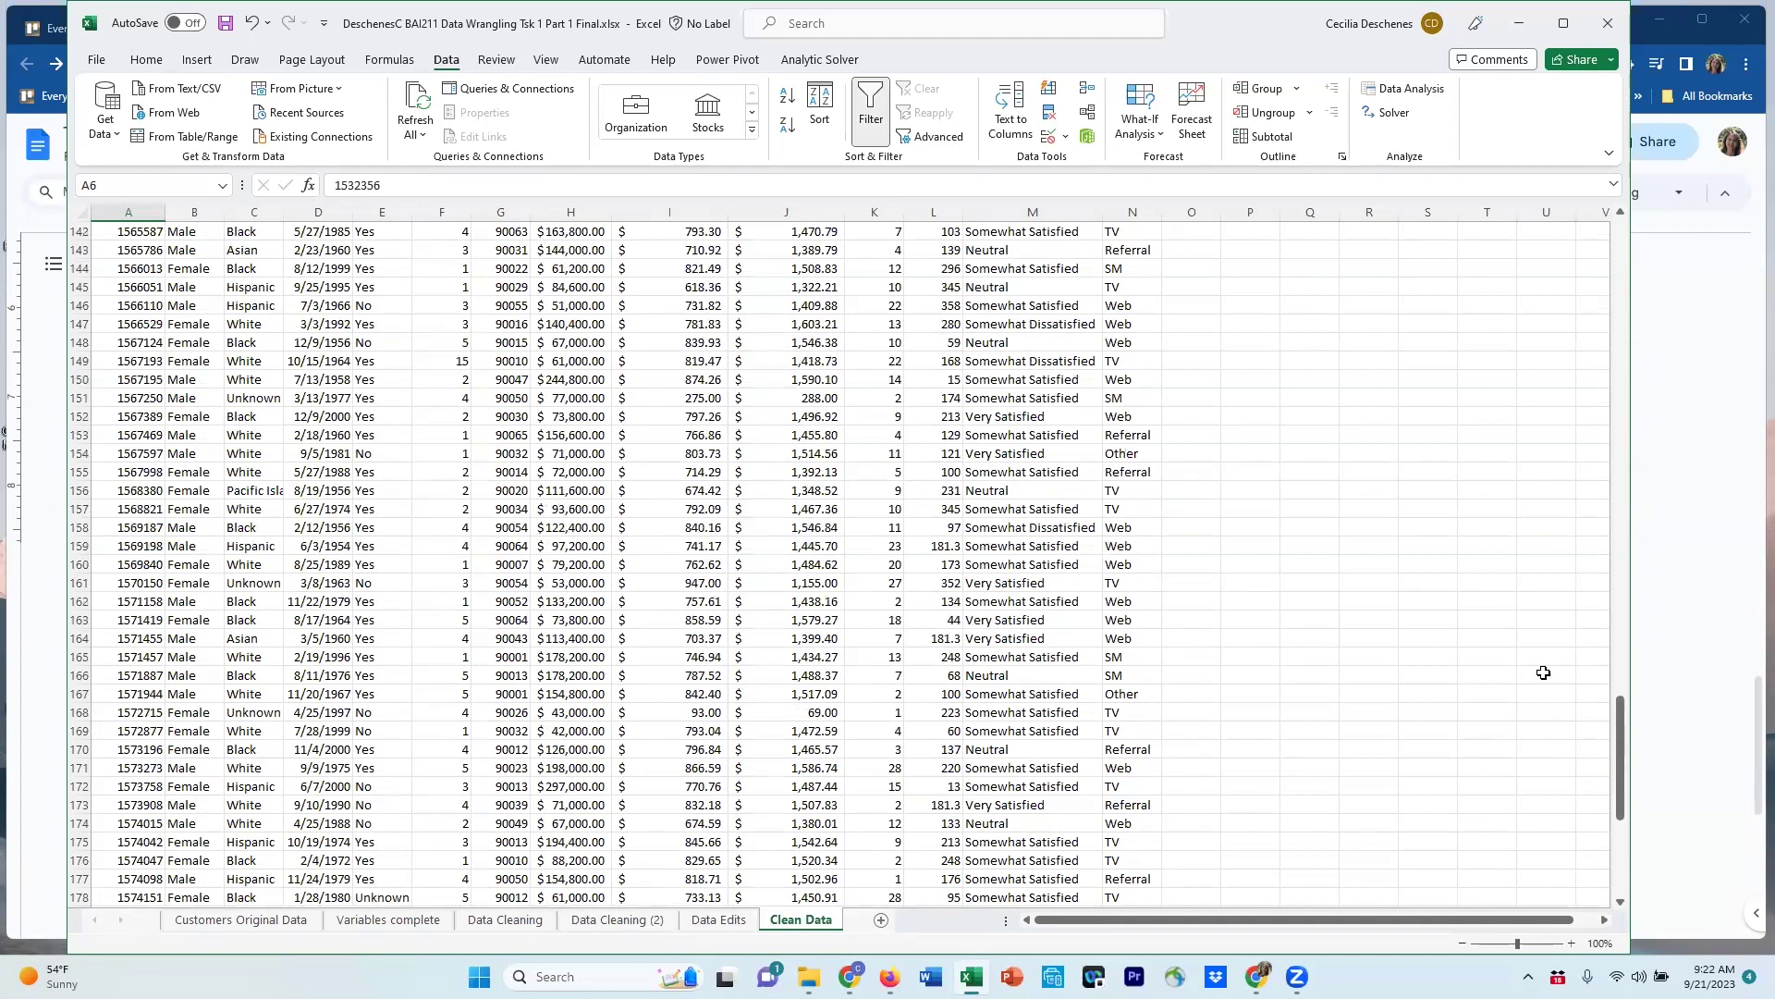
drag(1620, 731, 1537, 166)
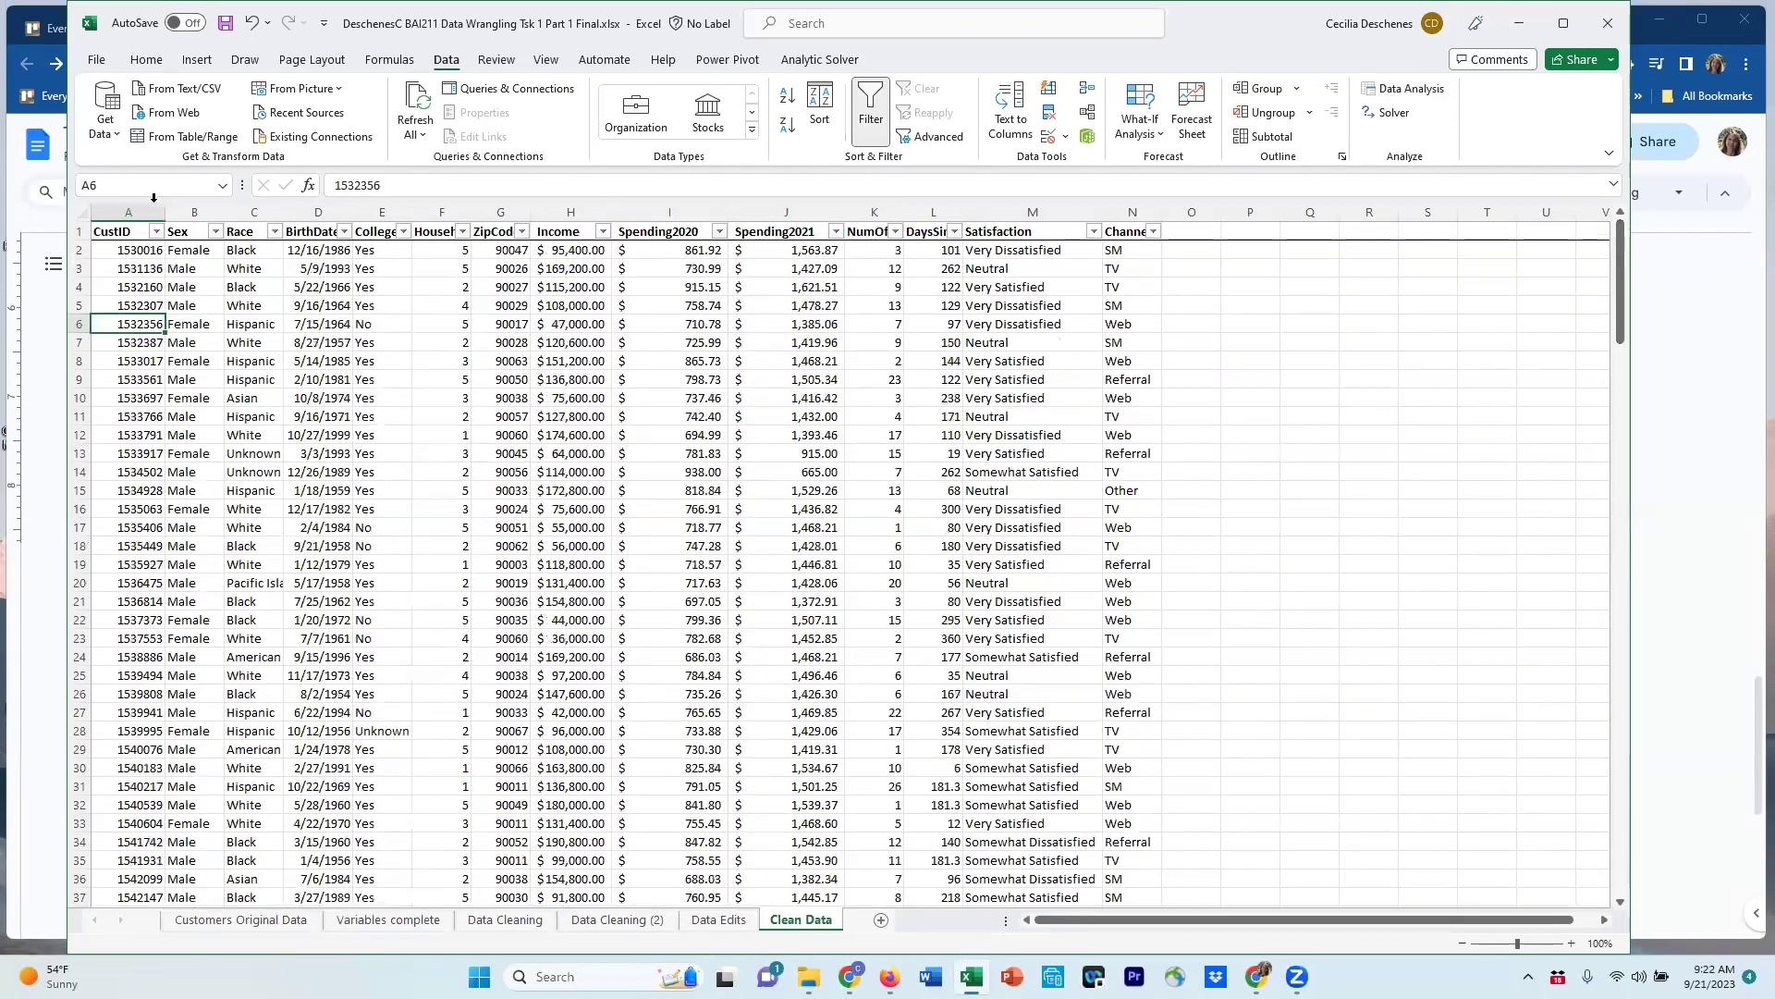
click(128, 251)
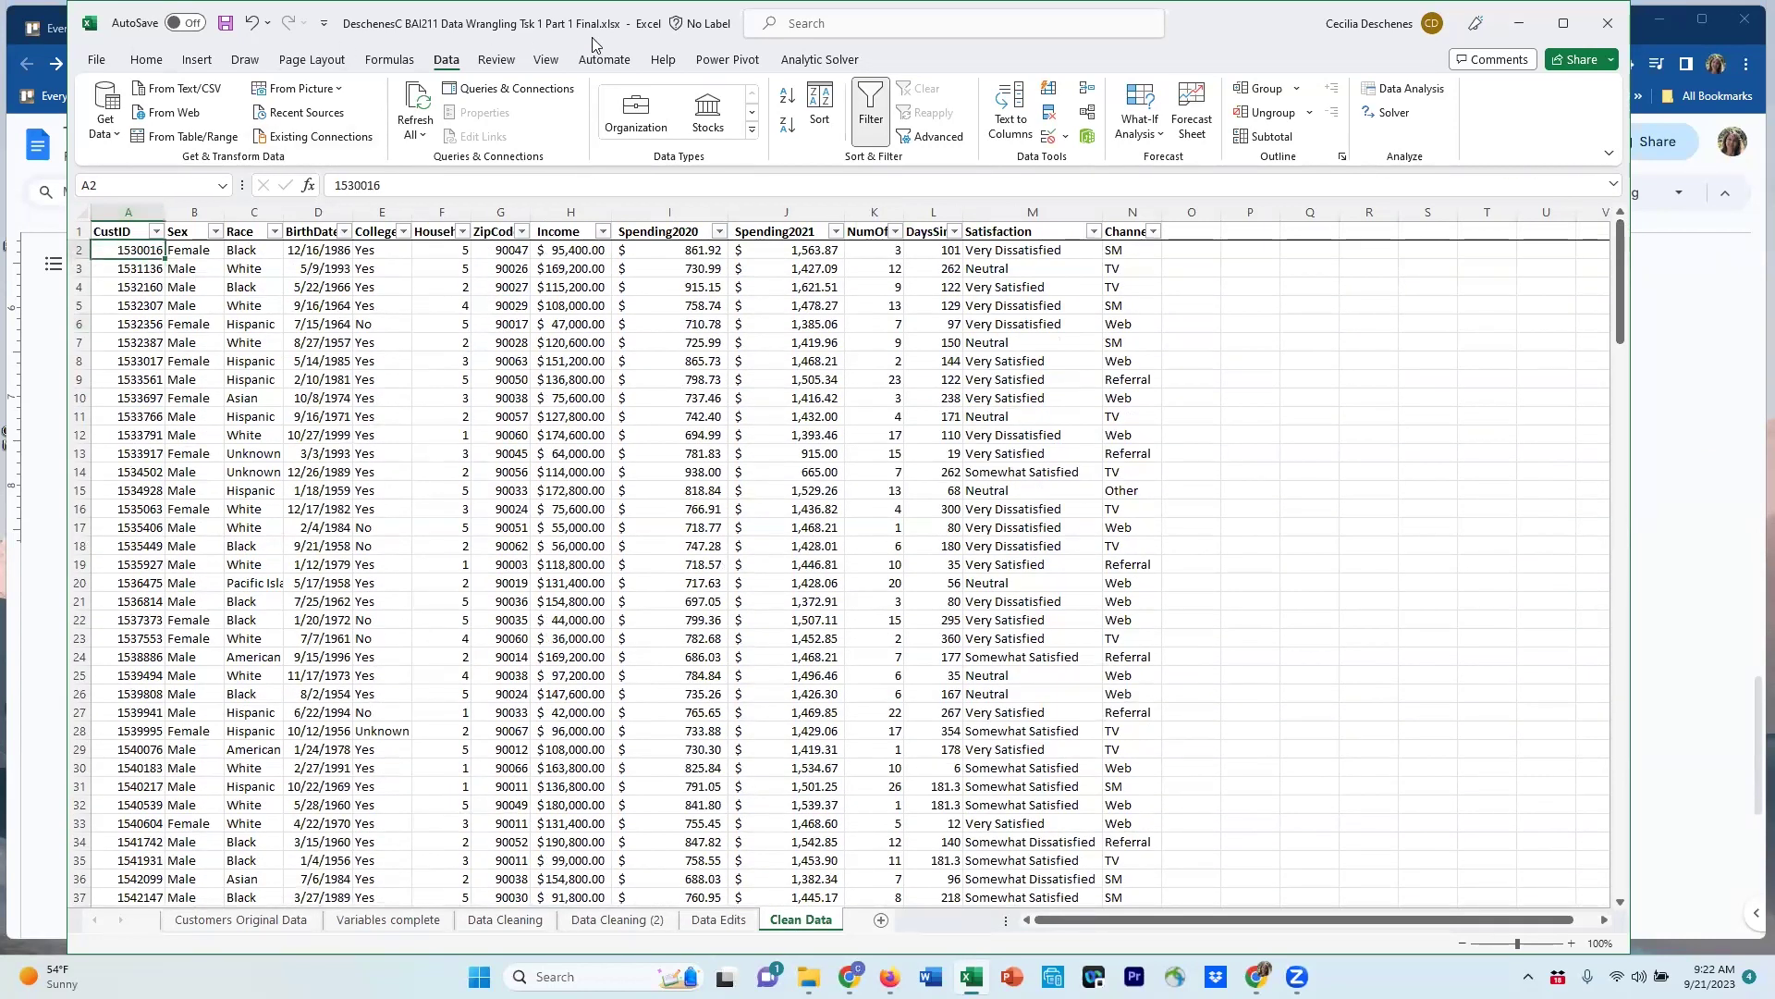
click(546, 59)
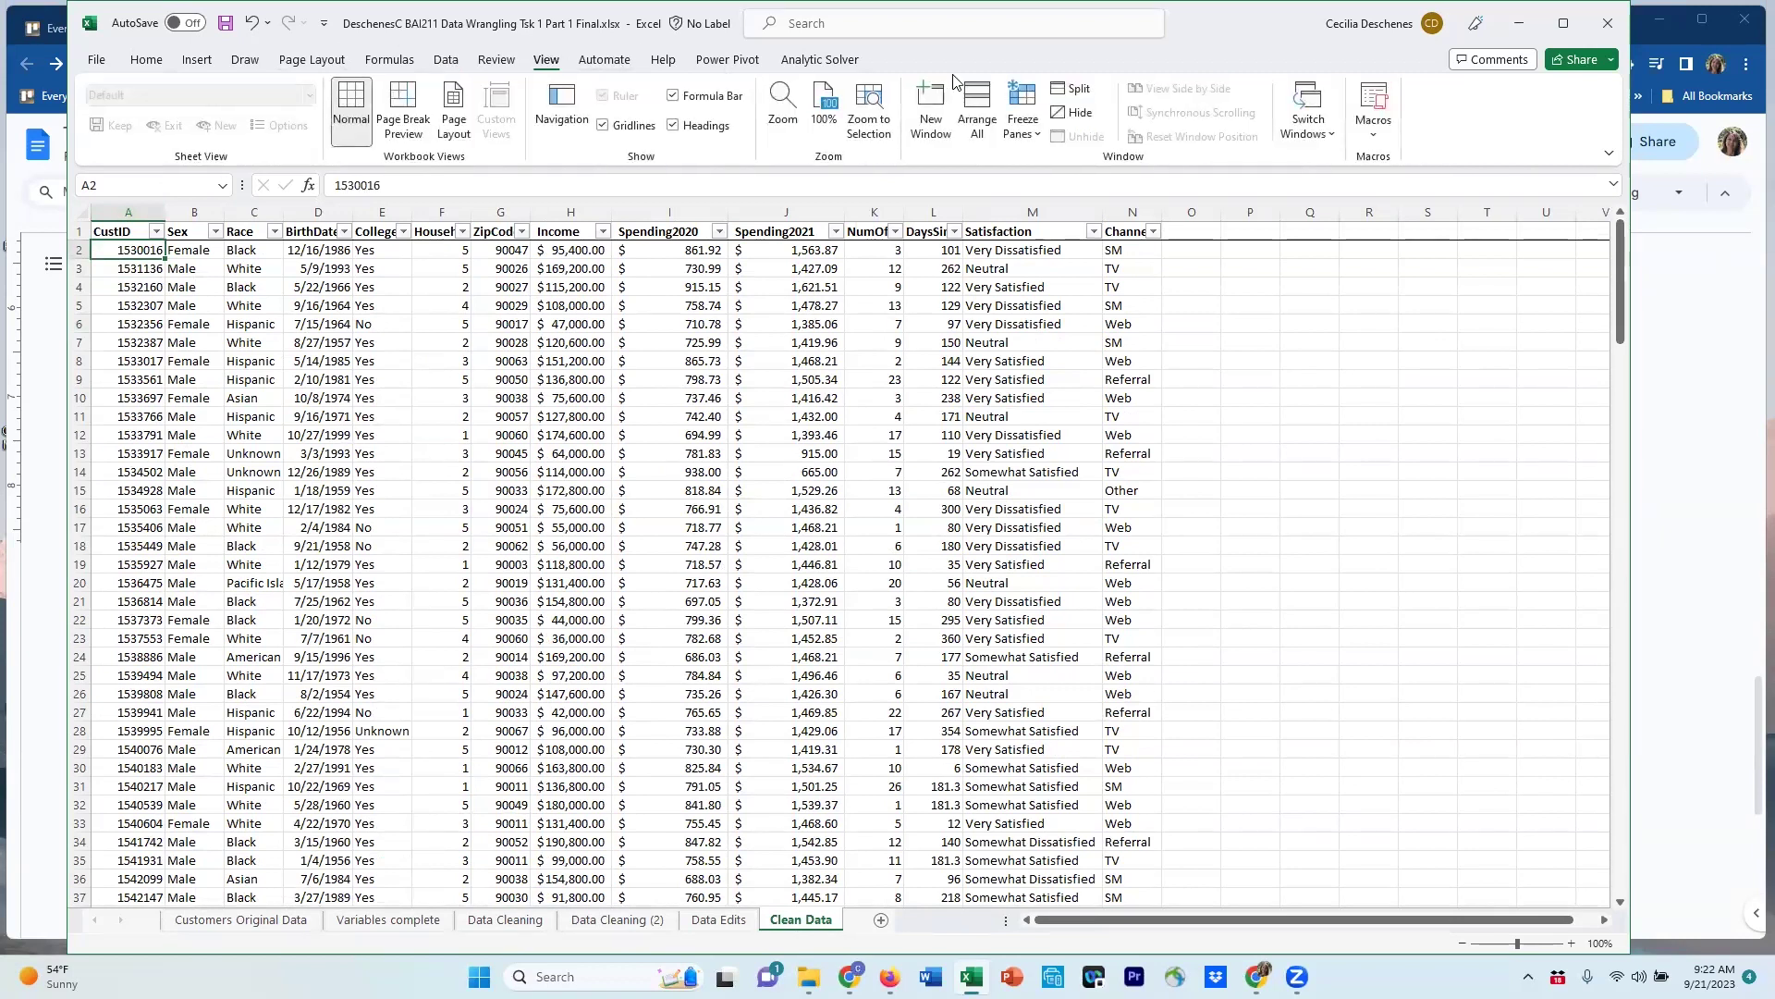
click(1017, 102)
click(1128, 189)
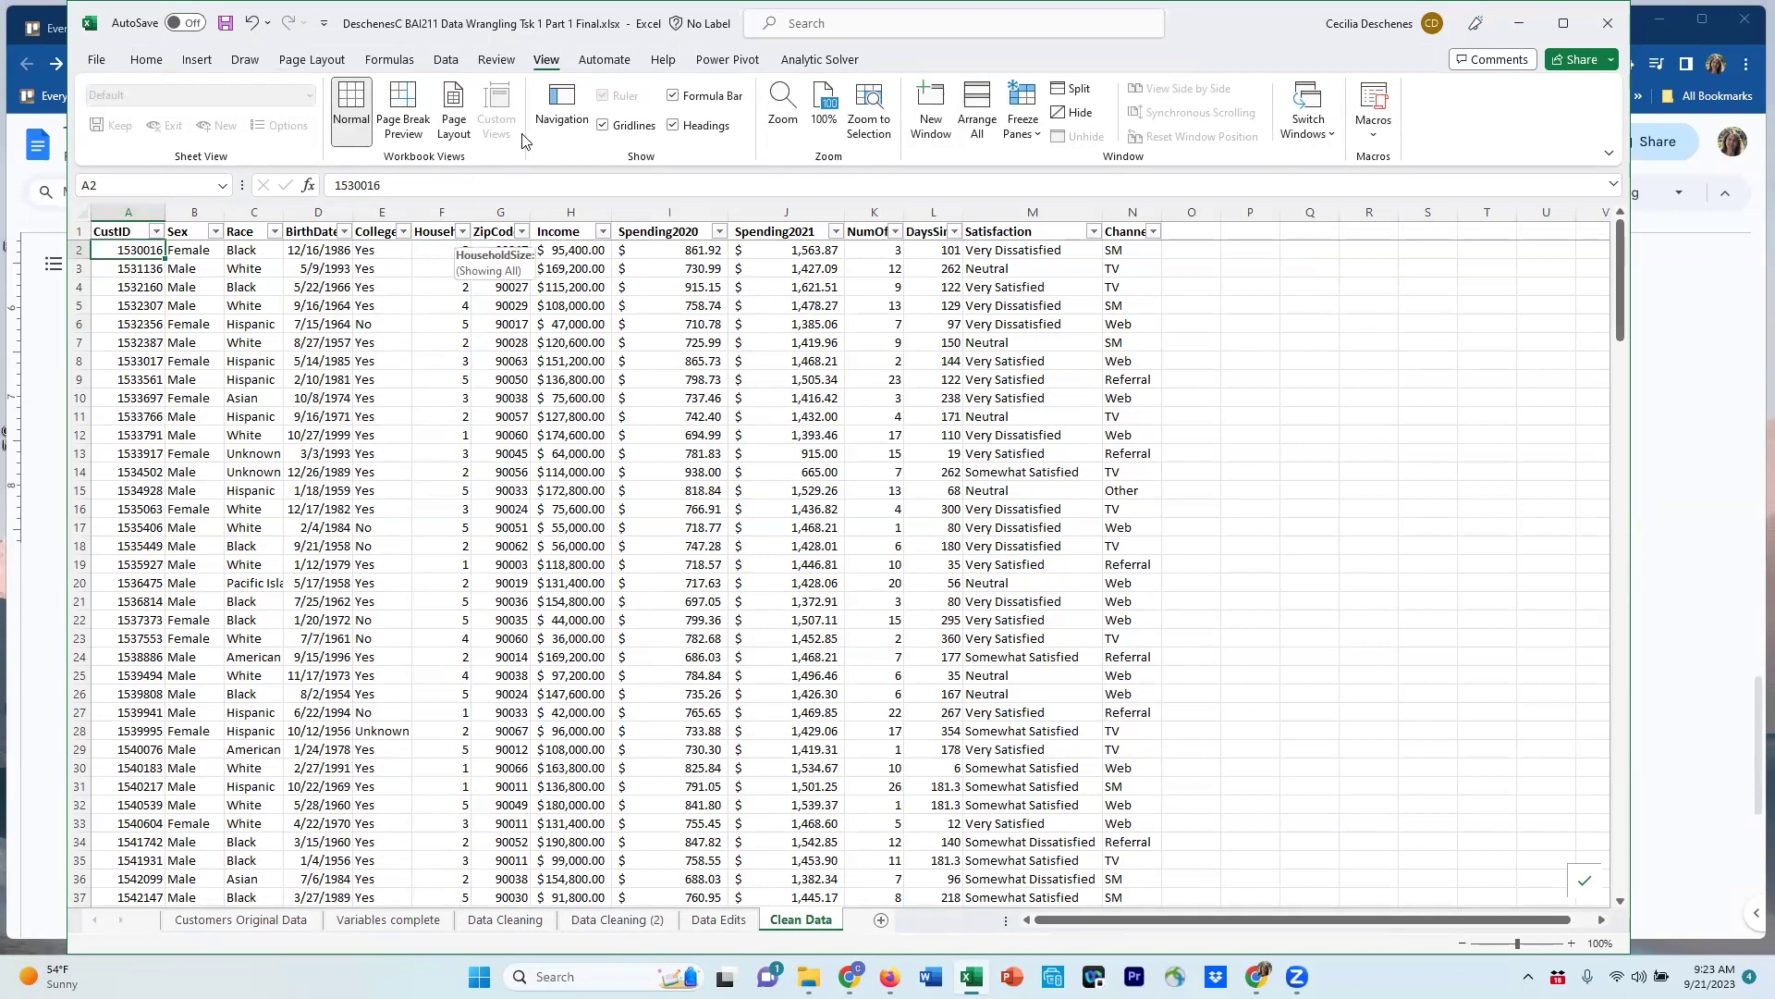
Filter HouseholdSize to only 15 and 25, then select the size-25 row.
click(444, 60)
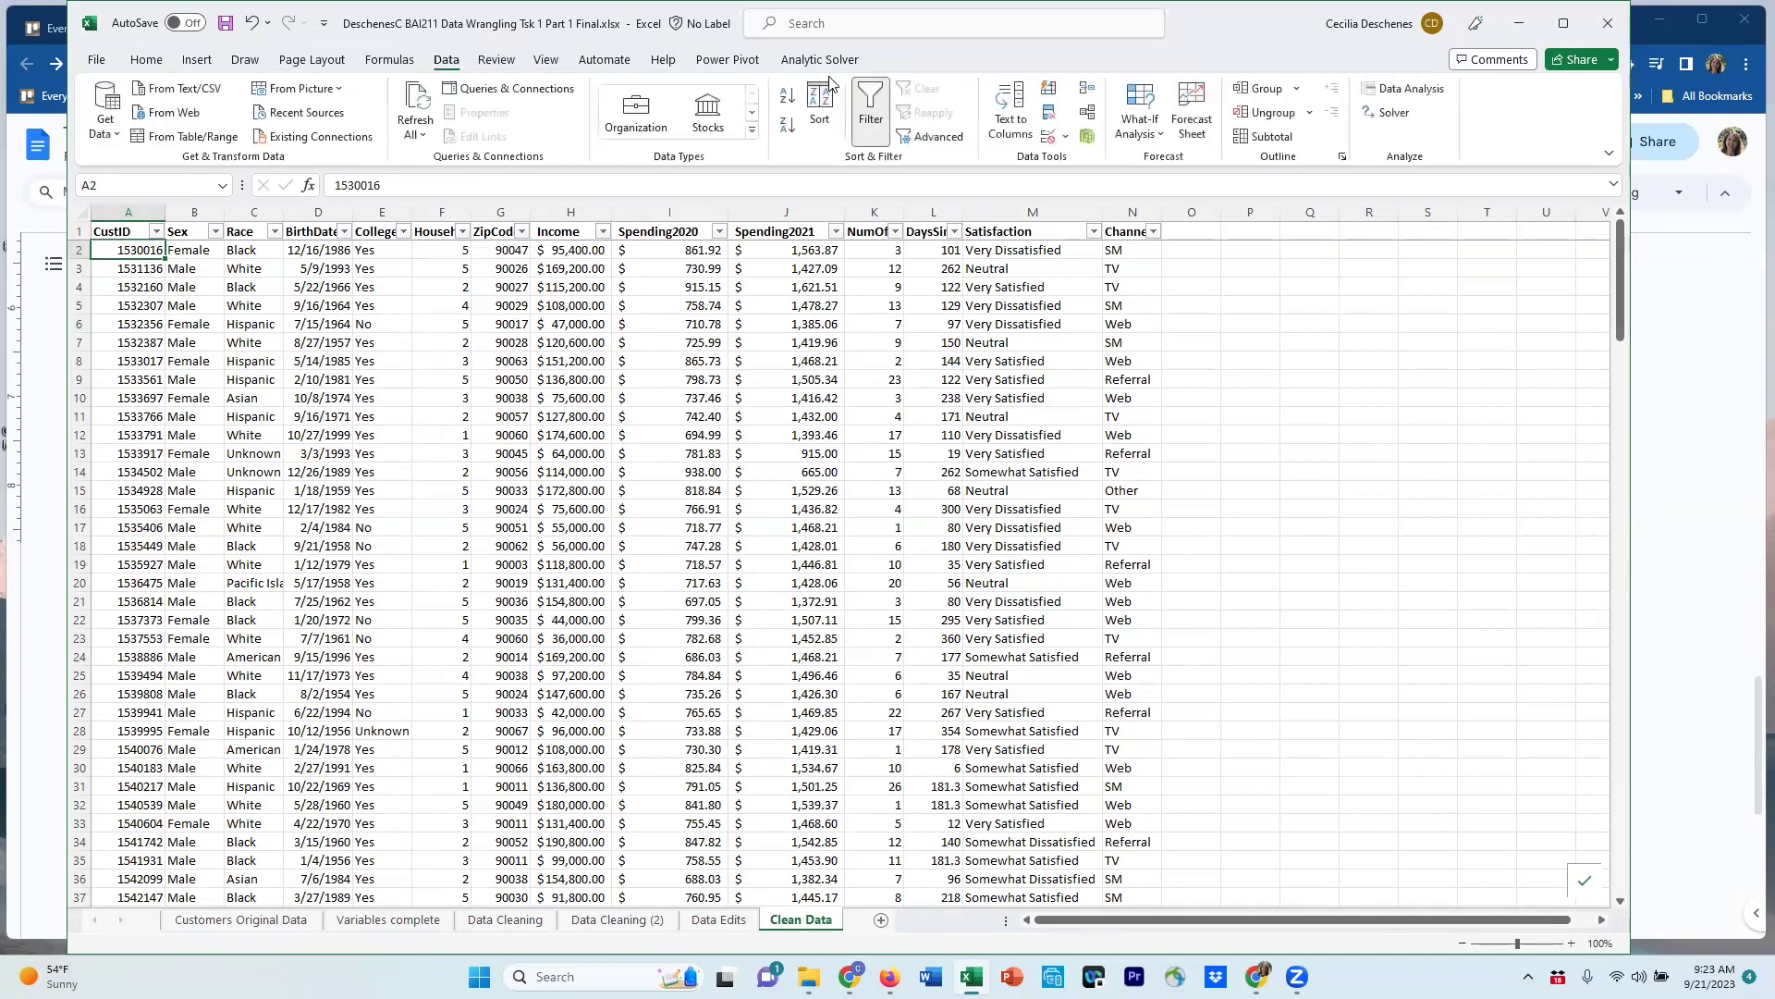
click(462, 232)
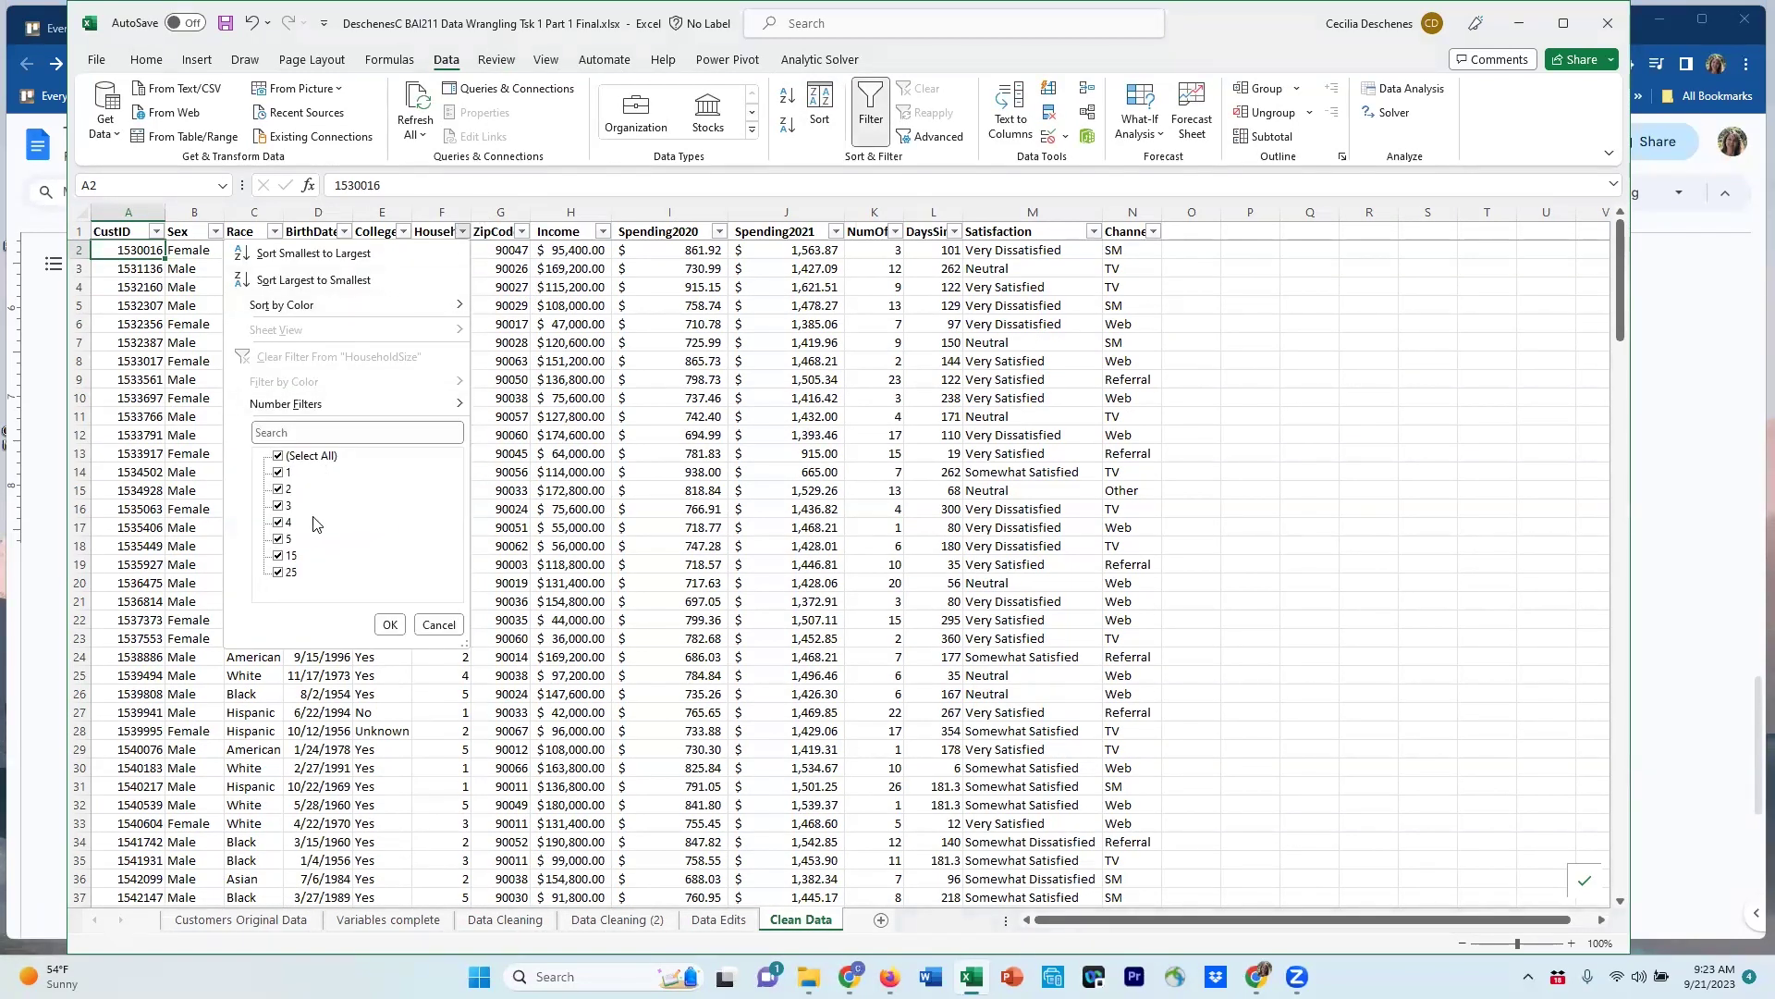
click(589, 929)
click(592, 928)
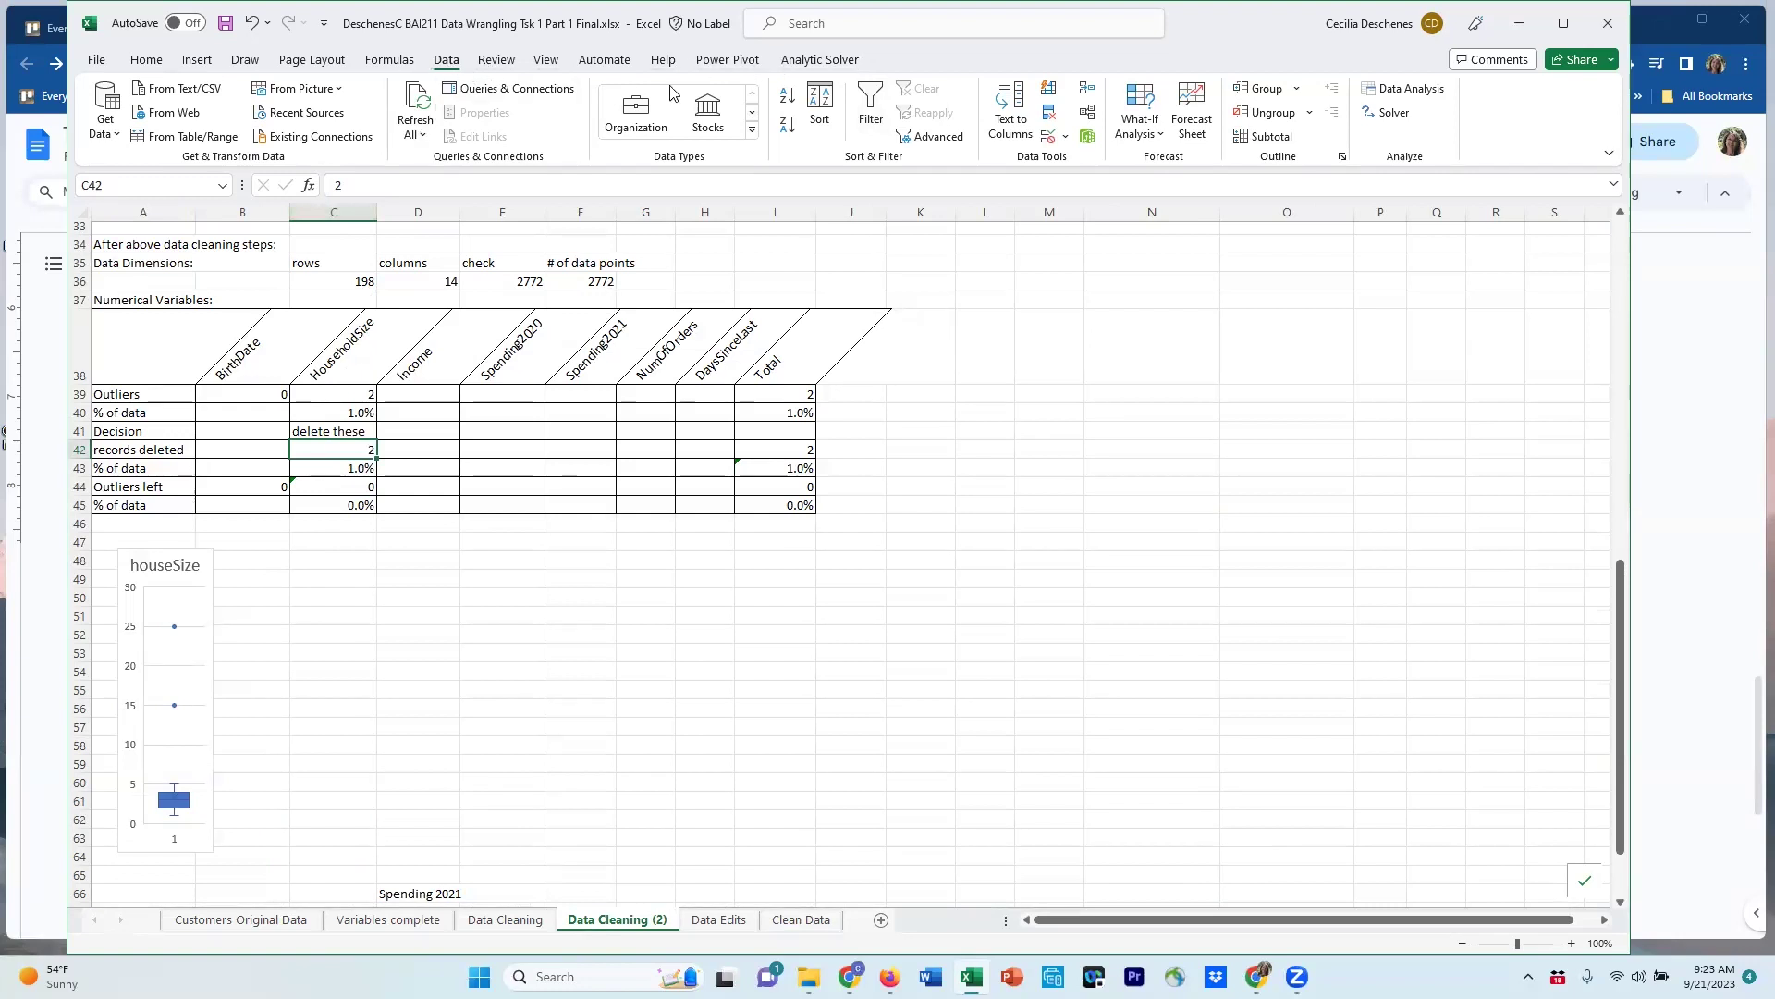
click(795, 919)
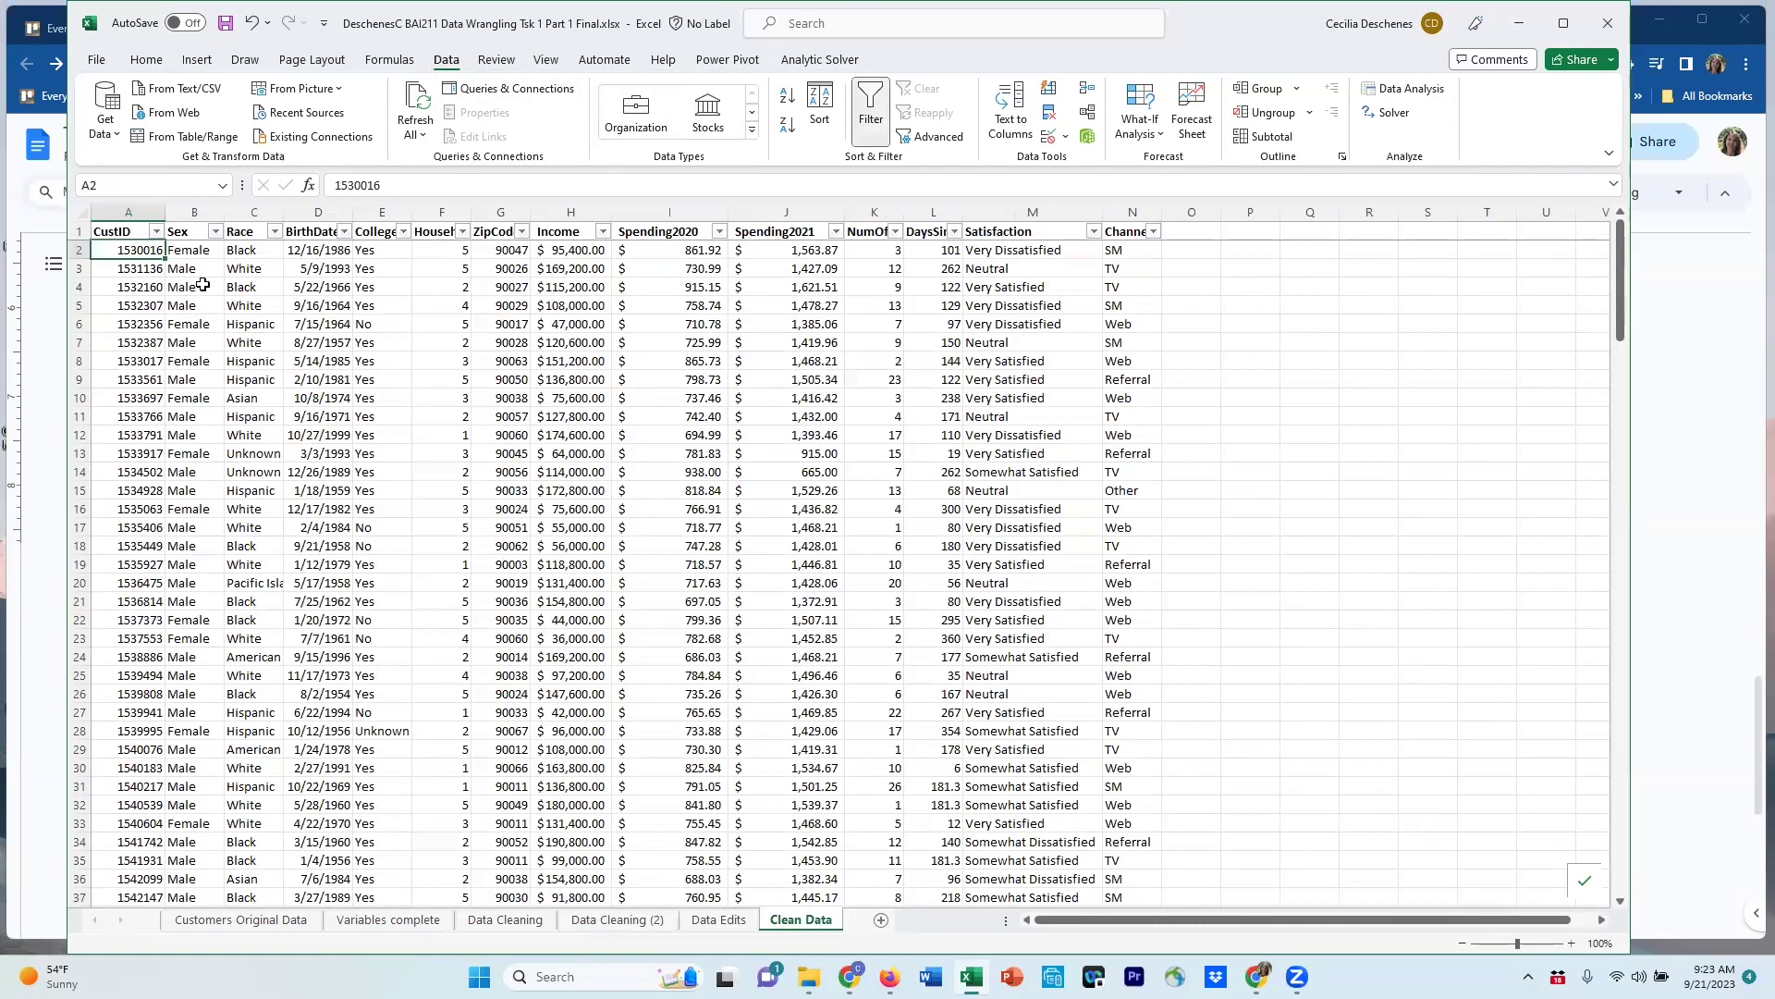
click(462, 232)
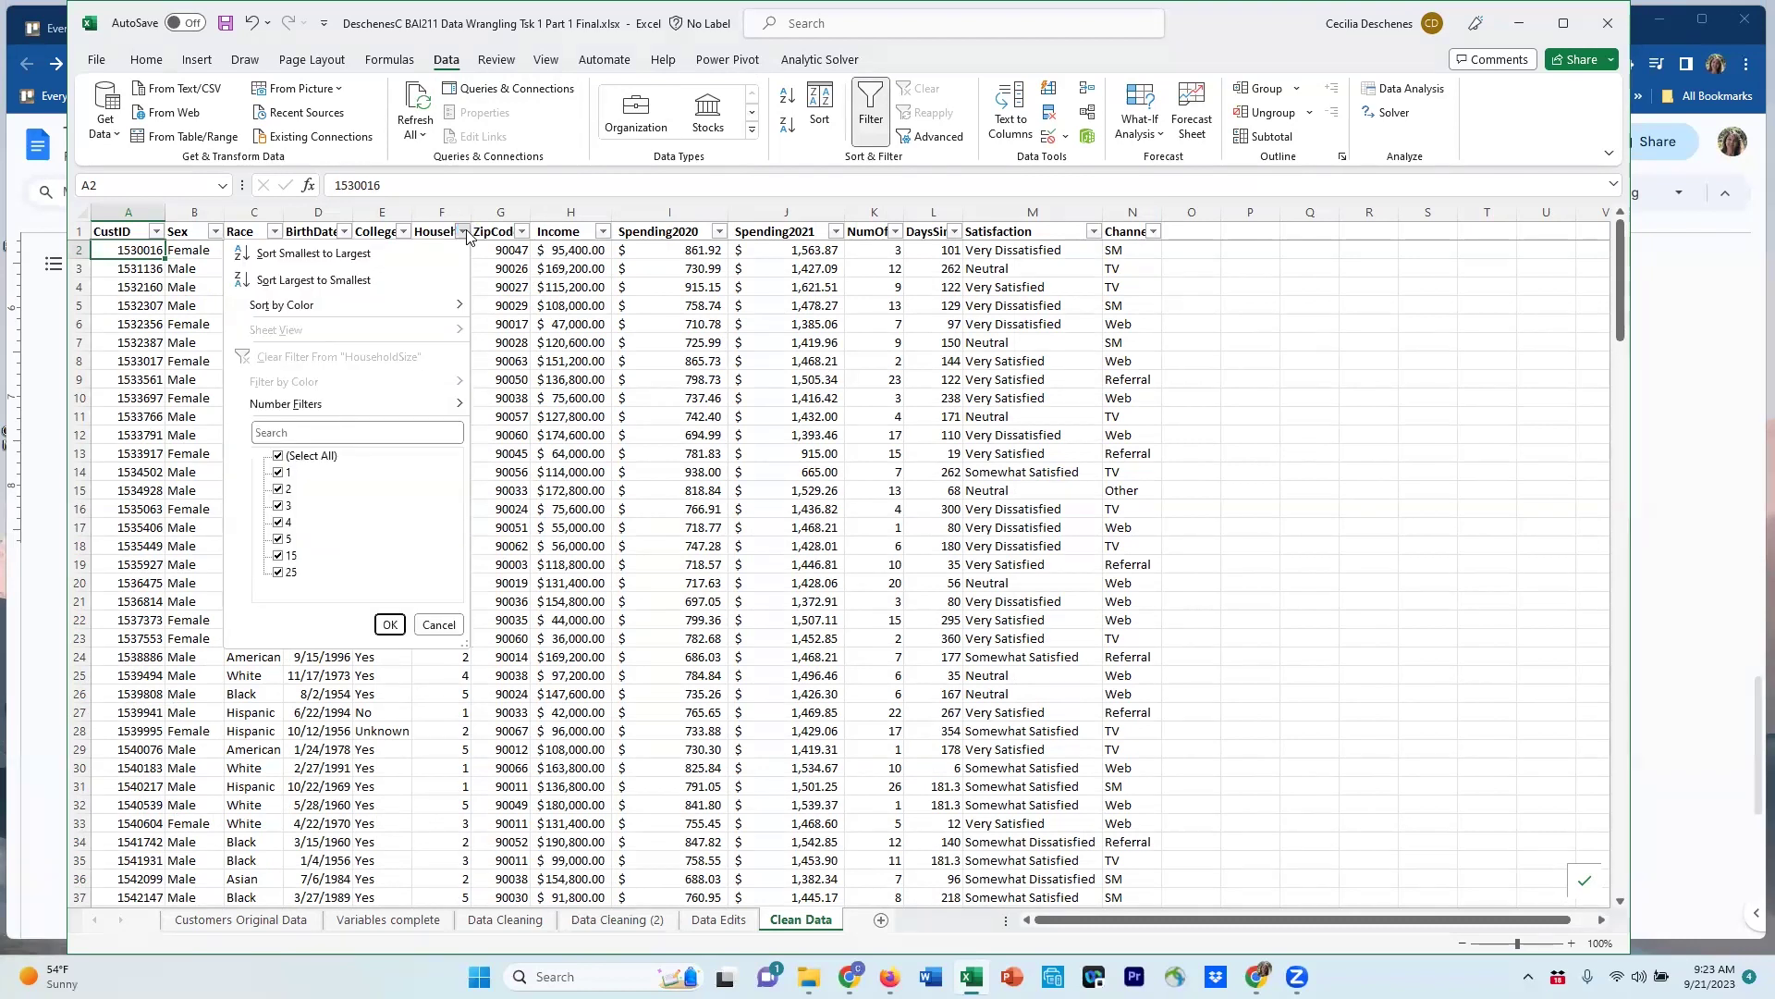
click(280, 456)
click(278, 556)
click(279, 572)
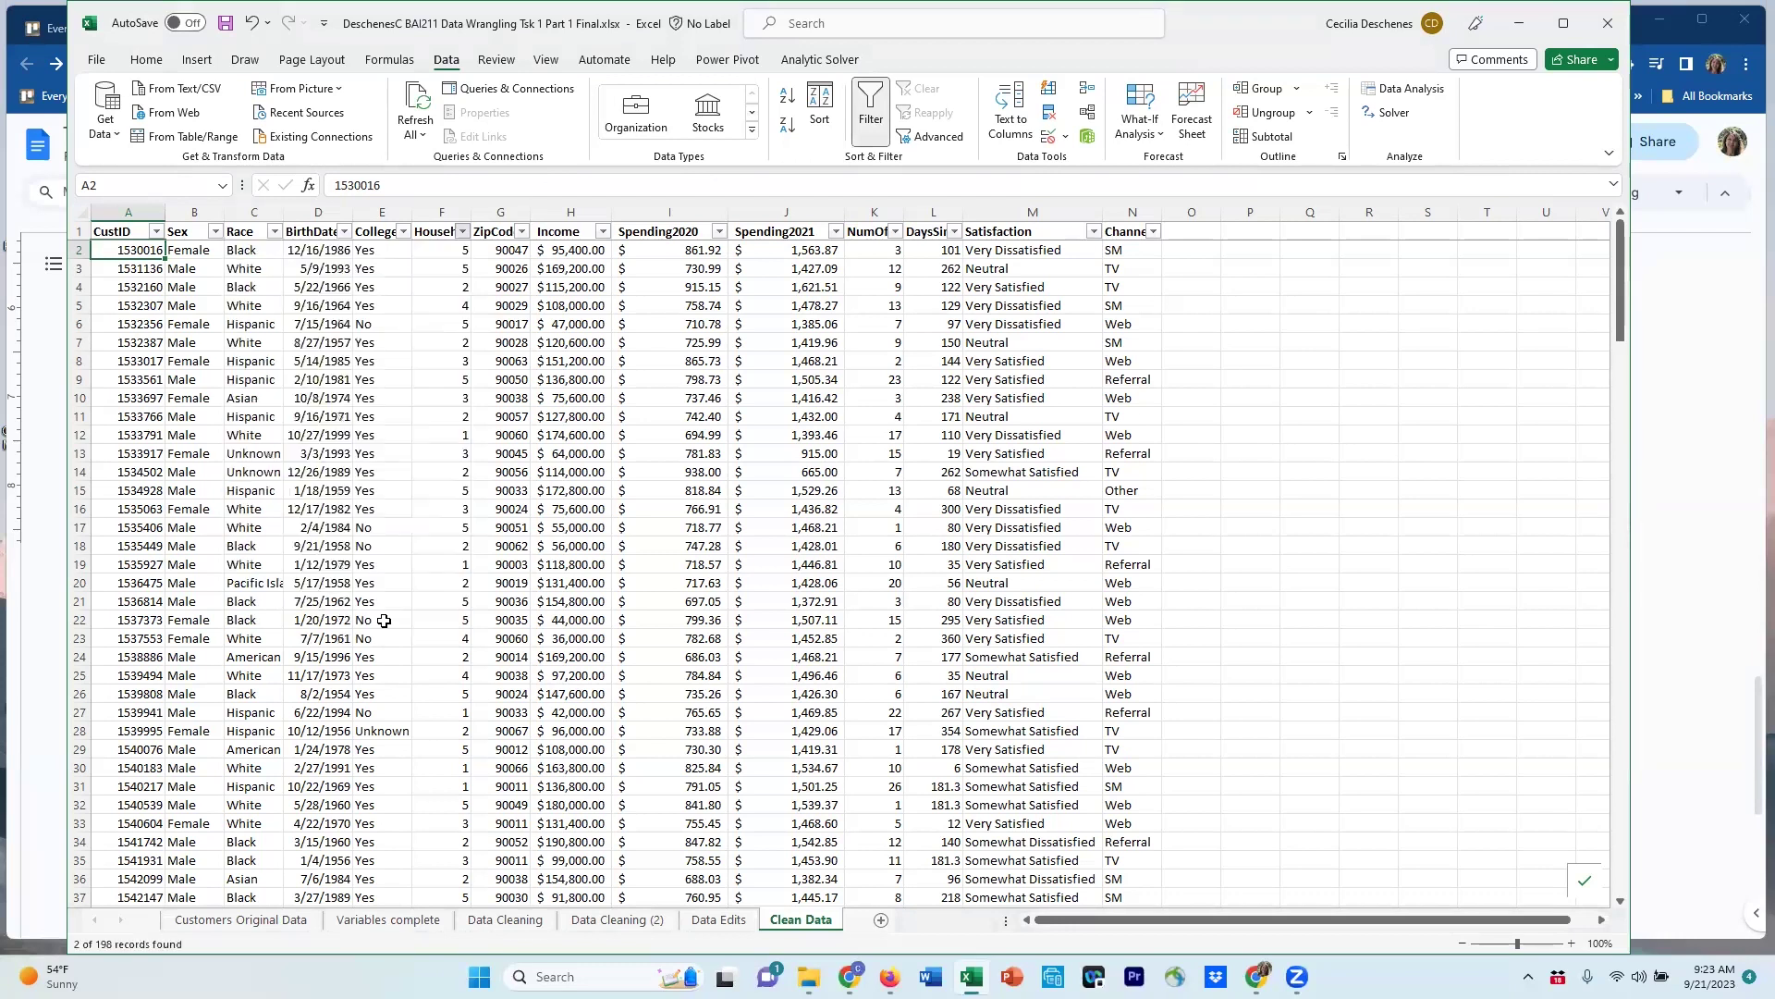
click(388, 624)
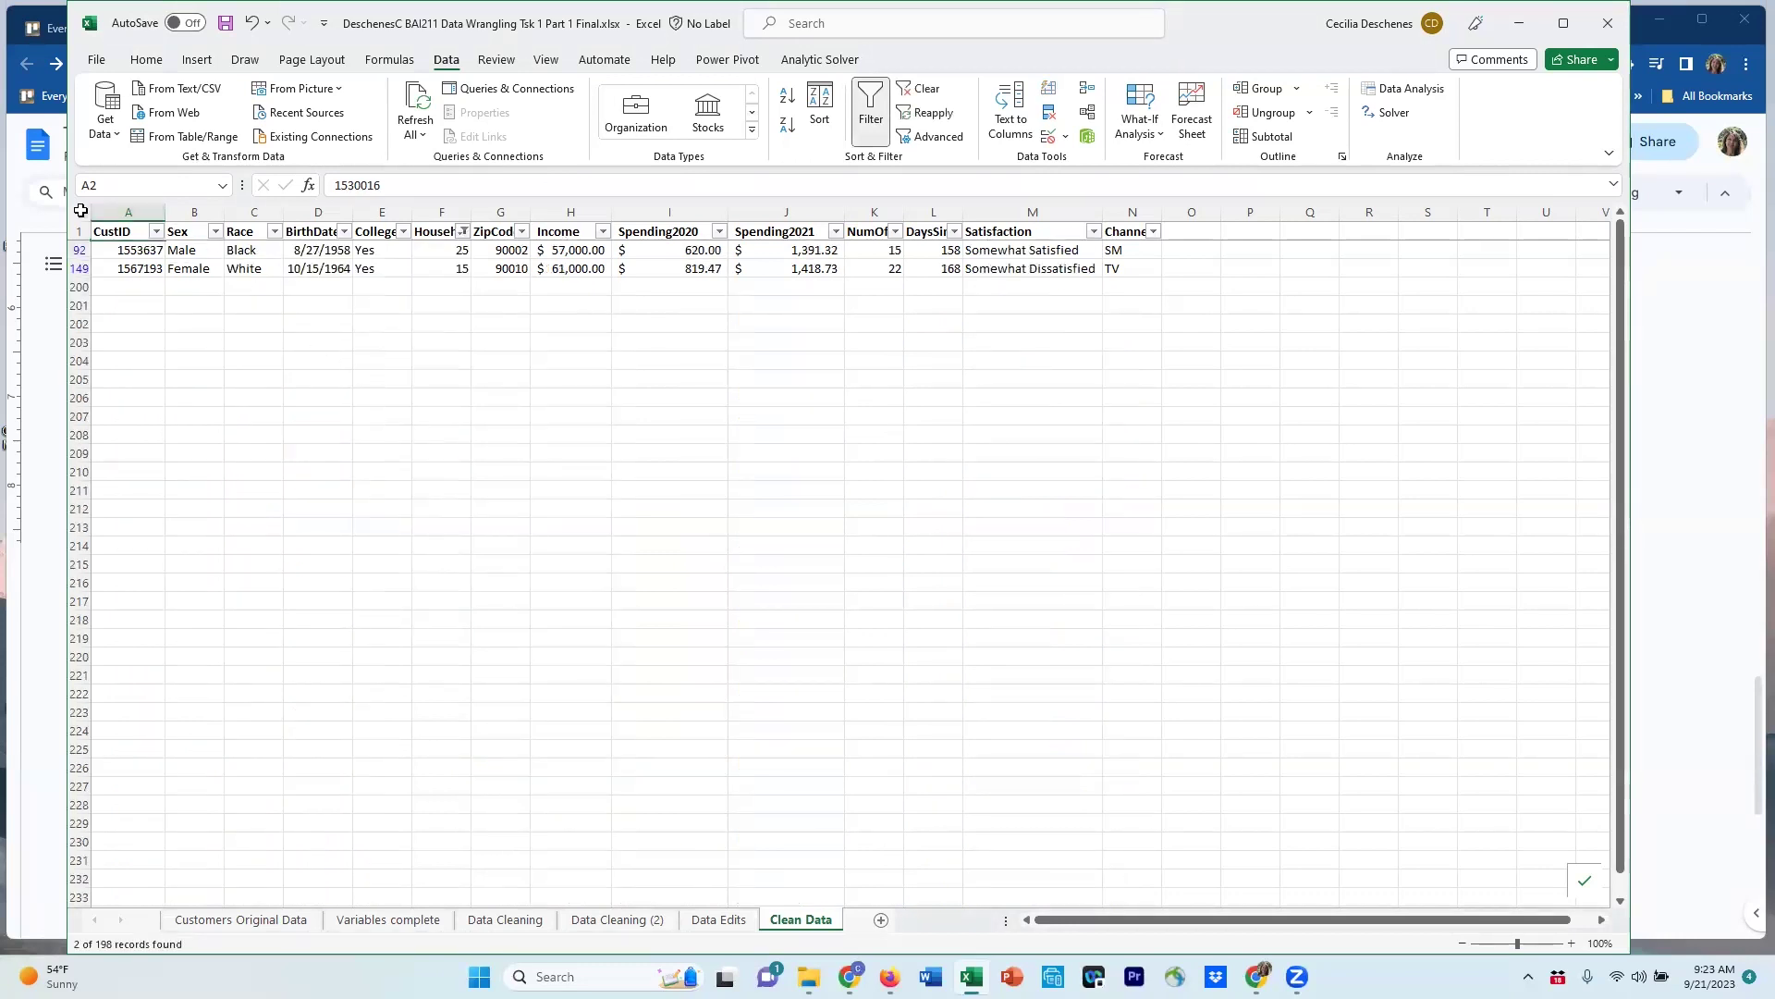
click(81, 251)
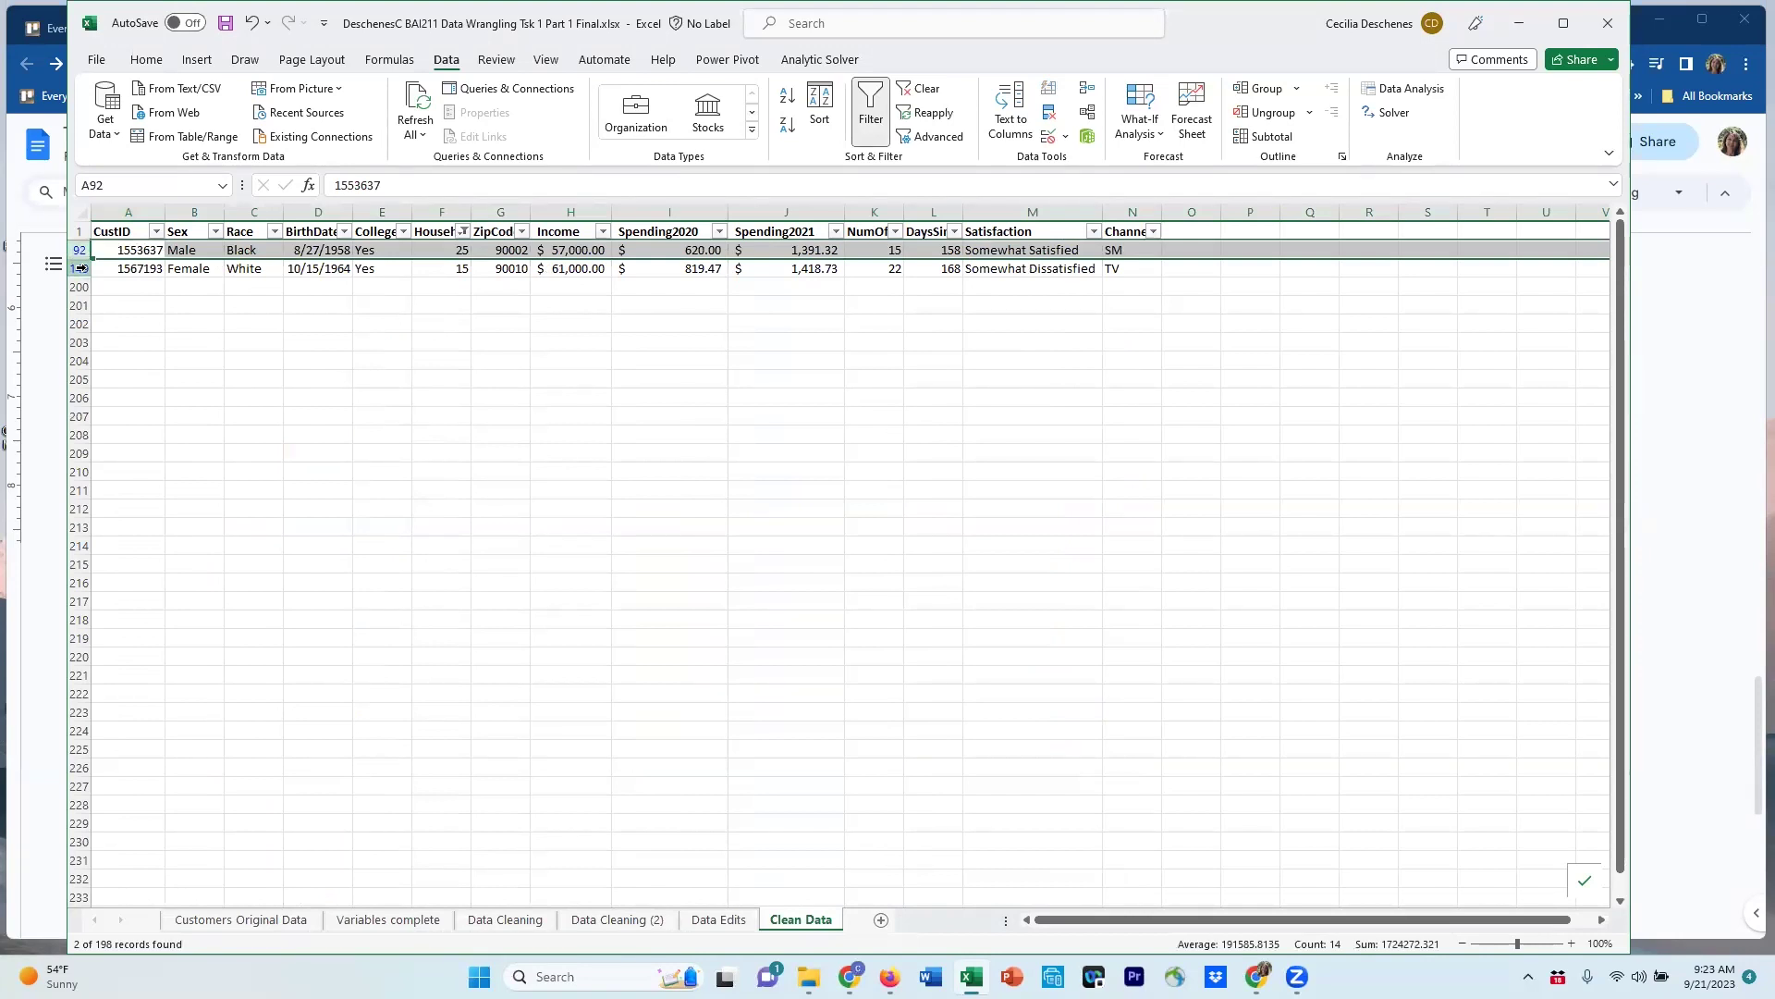
Copy both outlier rows and paste them at A96 on Data Edits.
ctrl+click(81, 268)
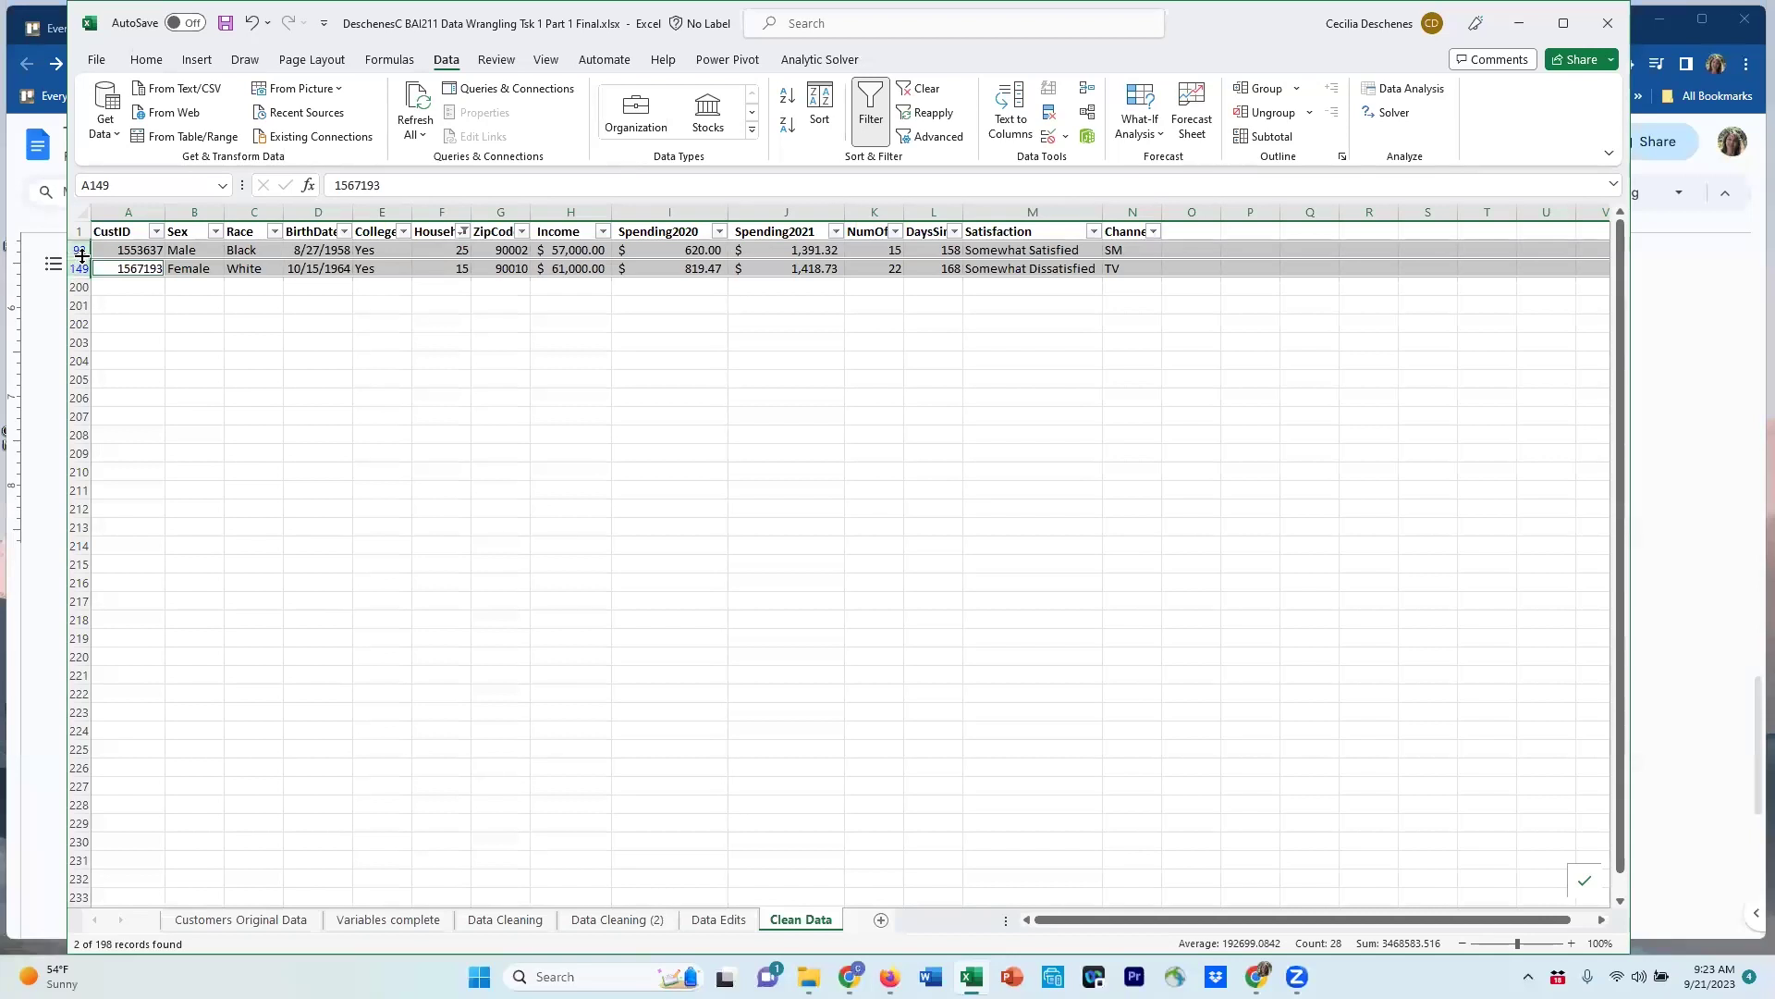
key(ctrl+c)
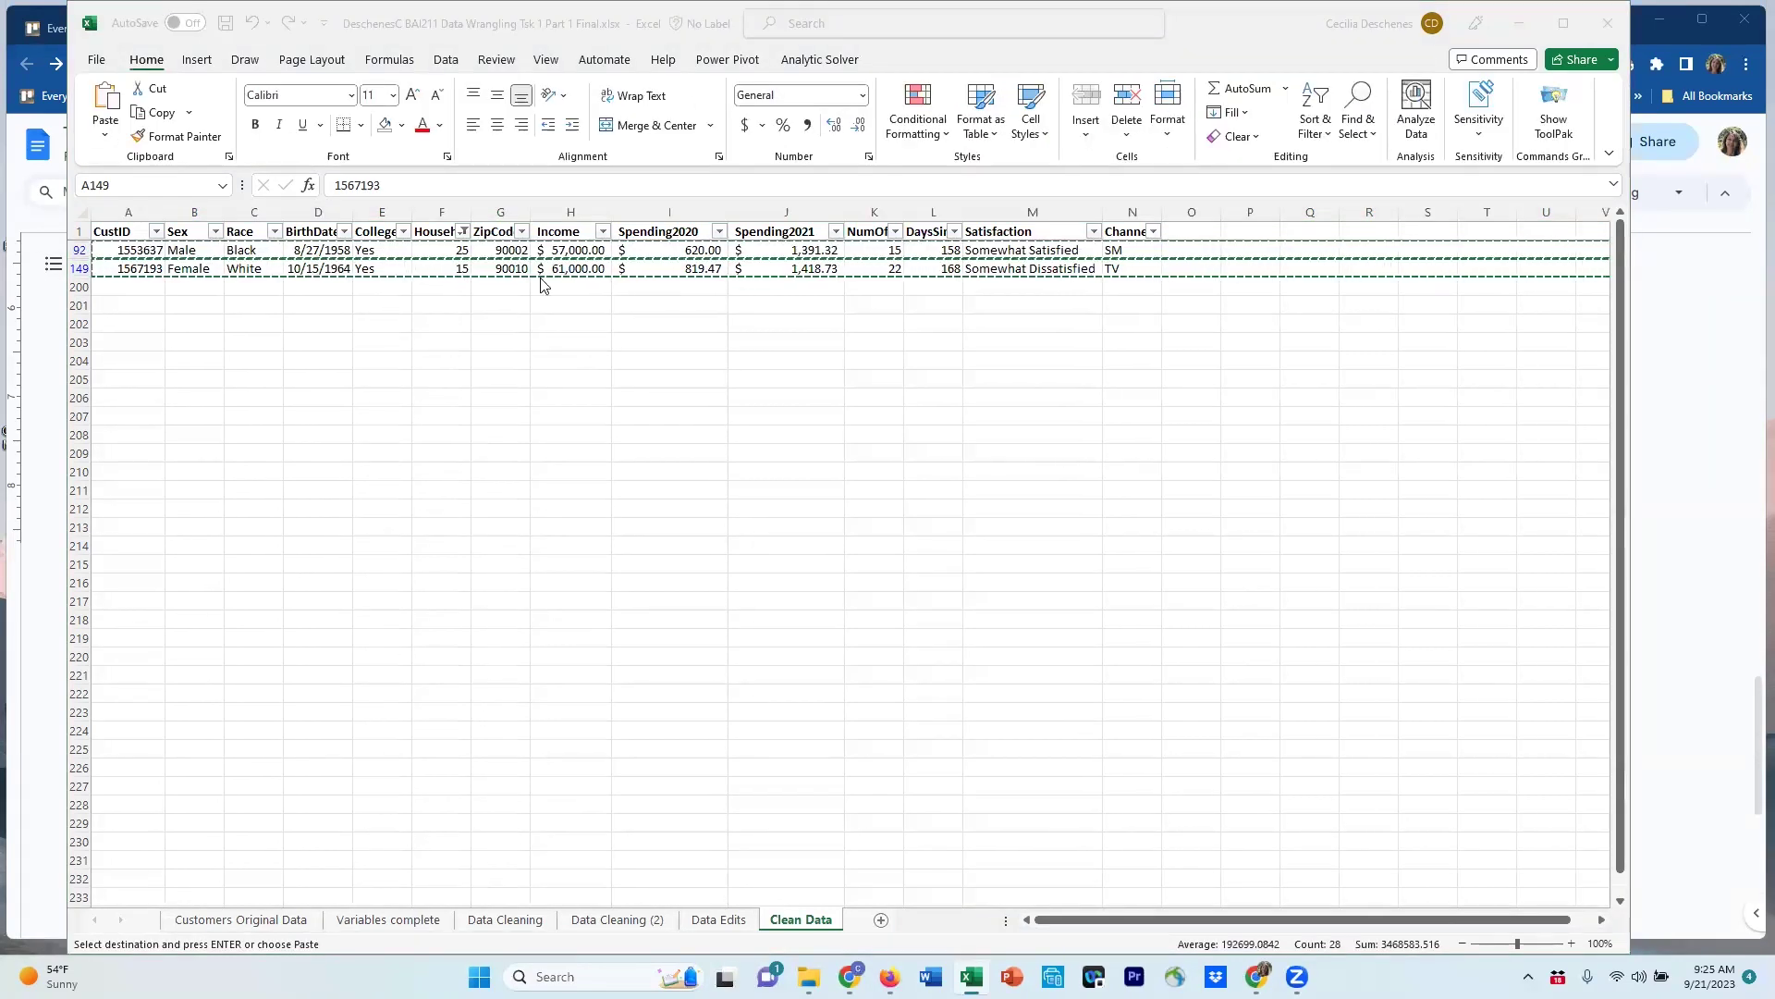
click(718, 919)
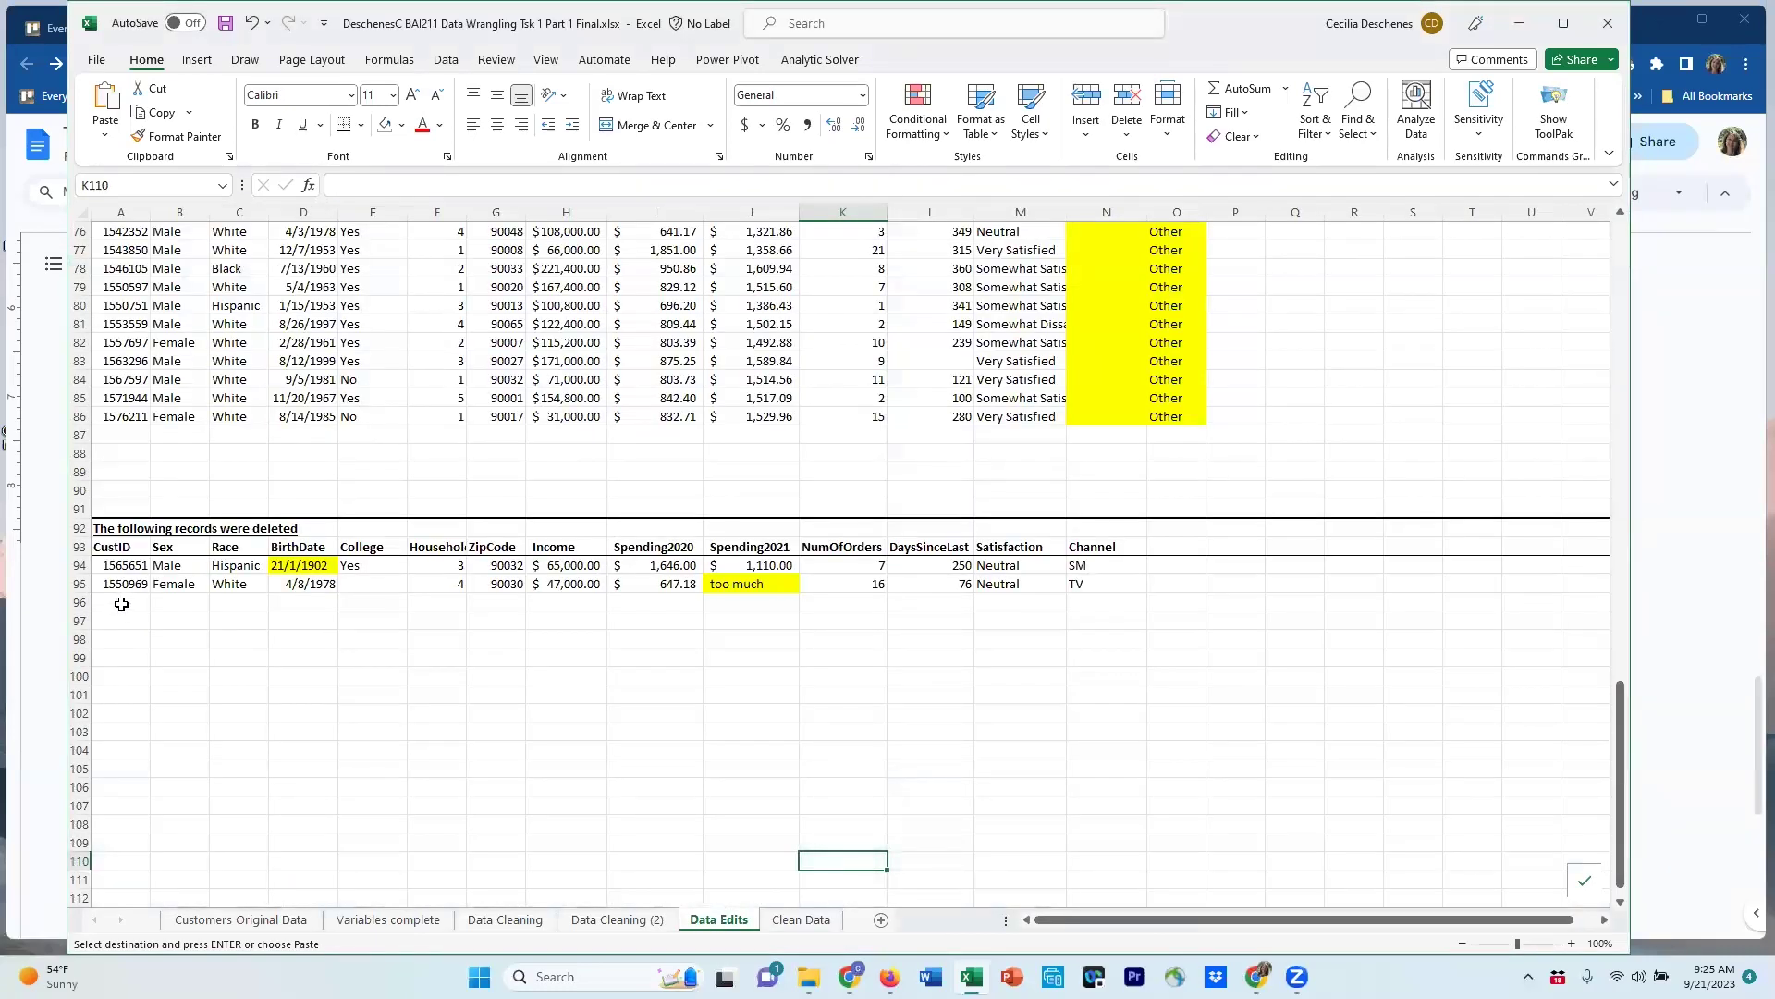
click(121, 604)
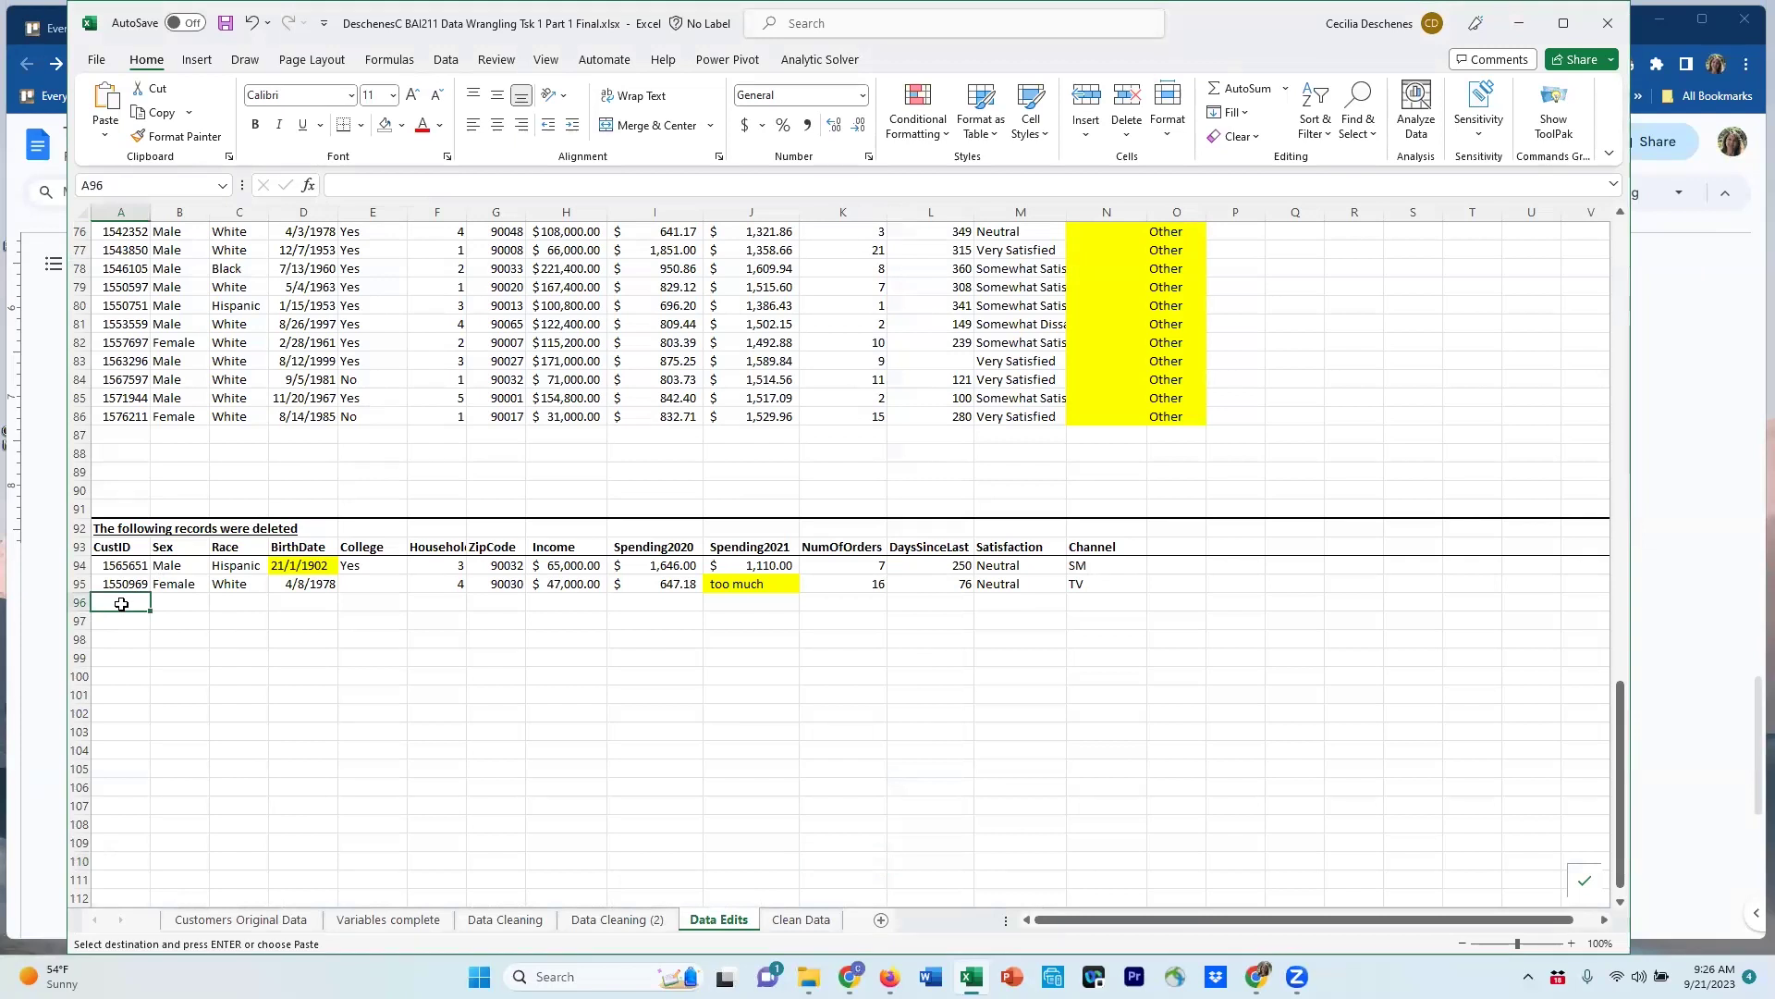
key(ctrl+v)
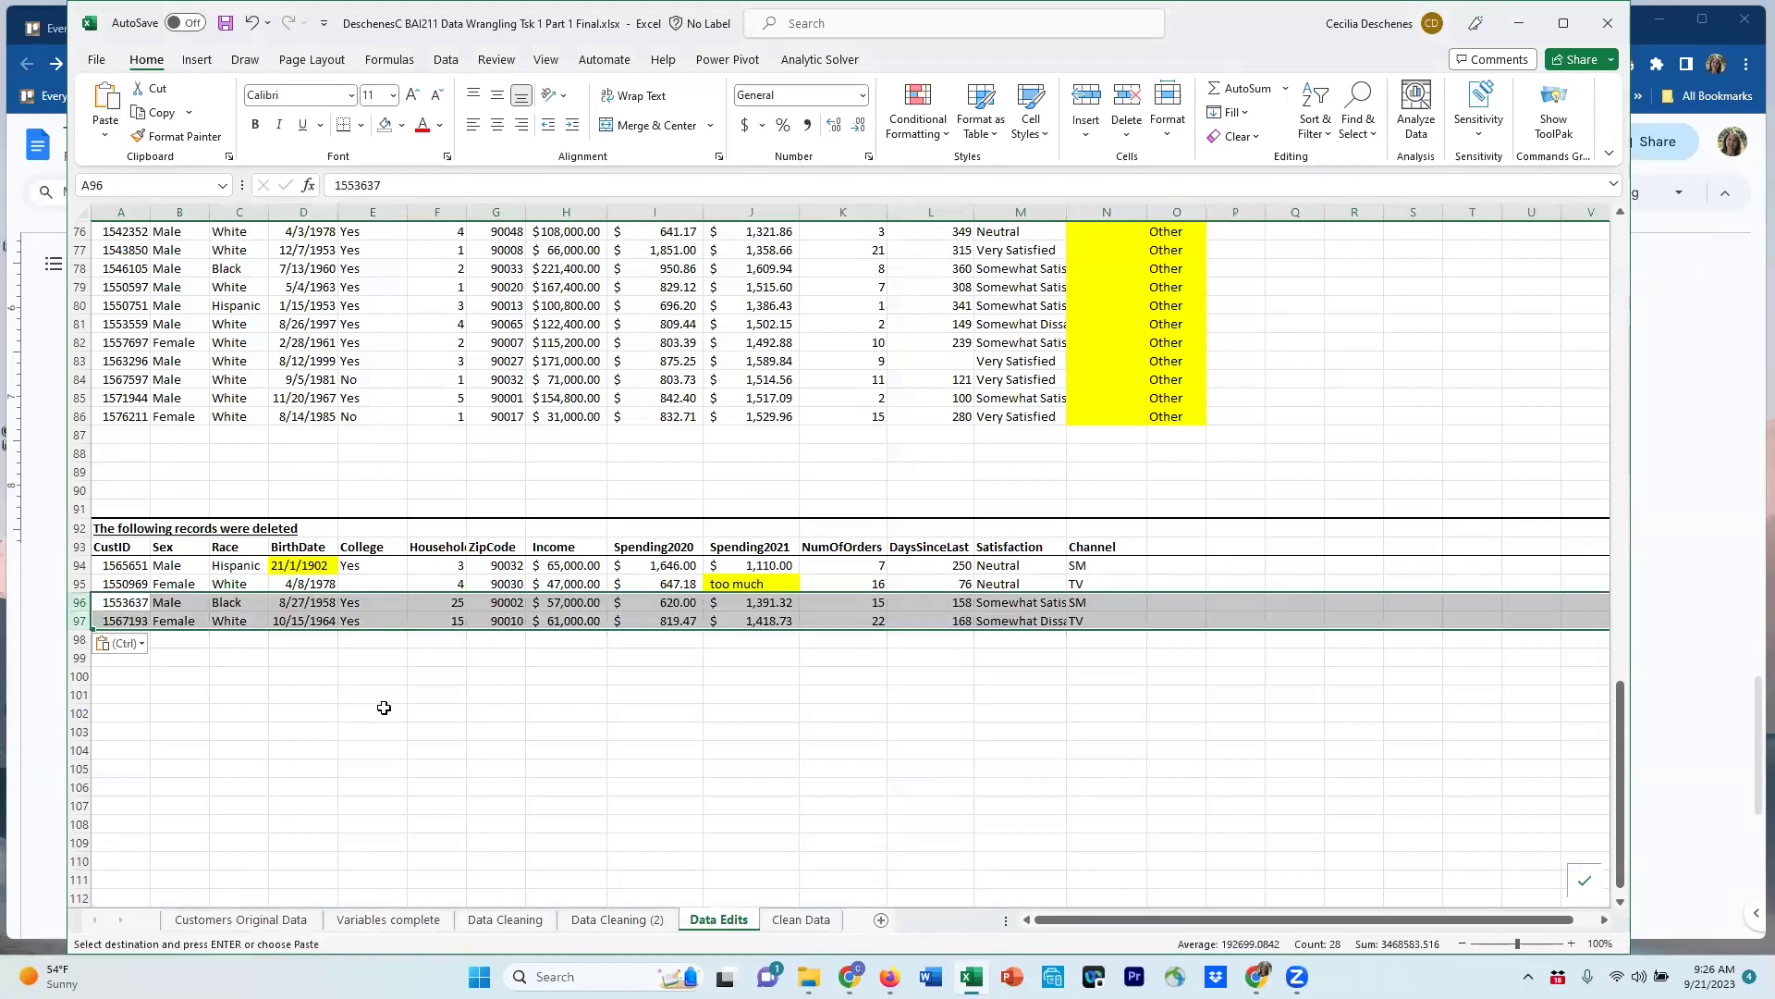
click(417, 700)
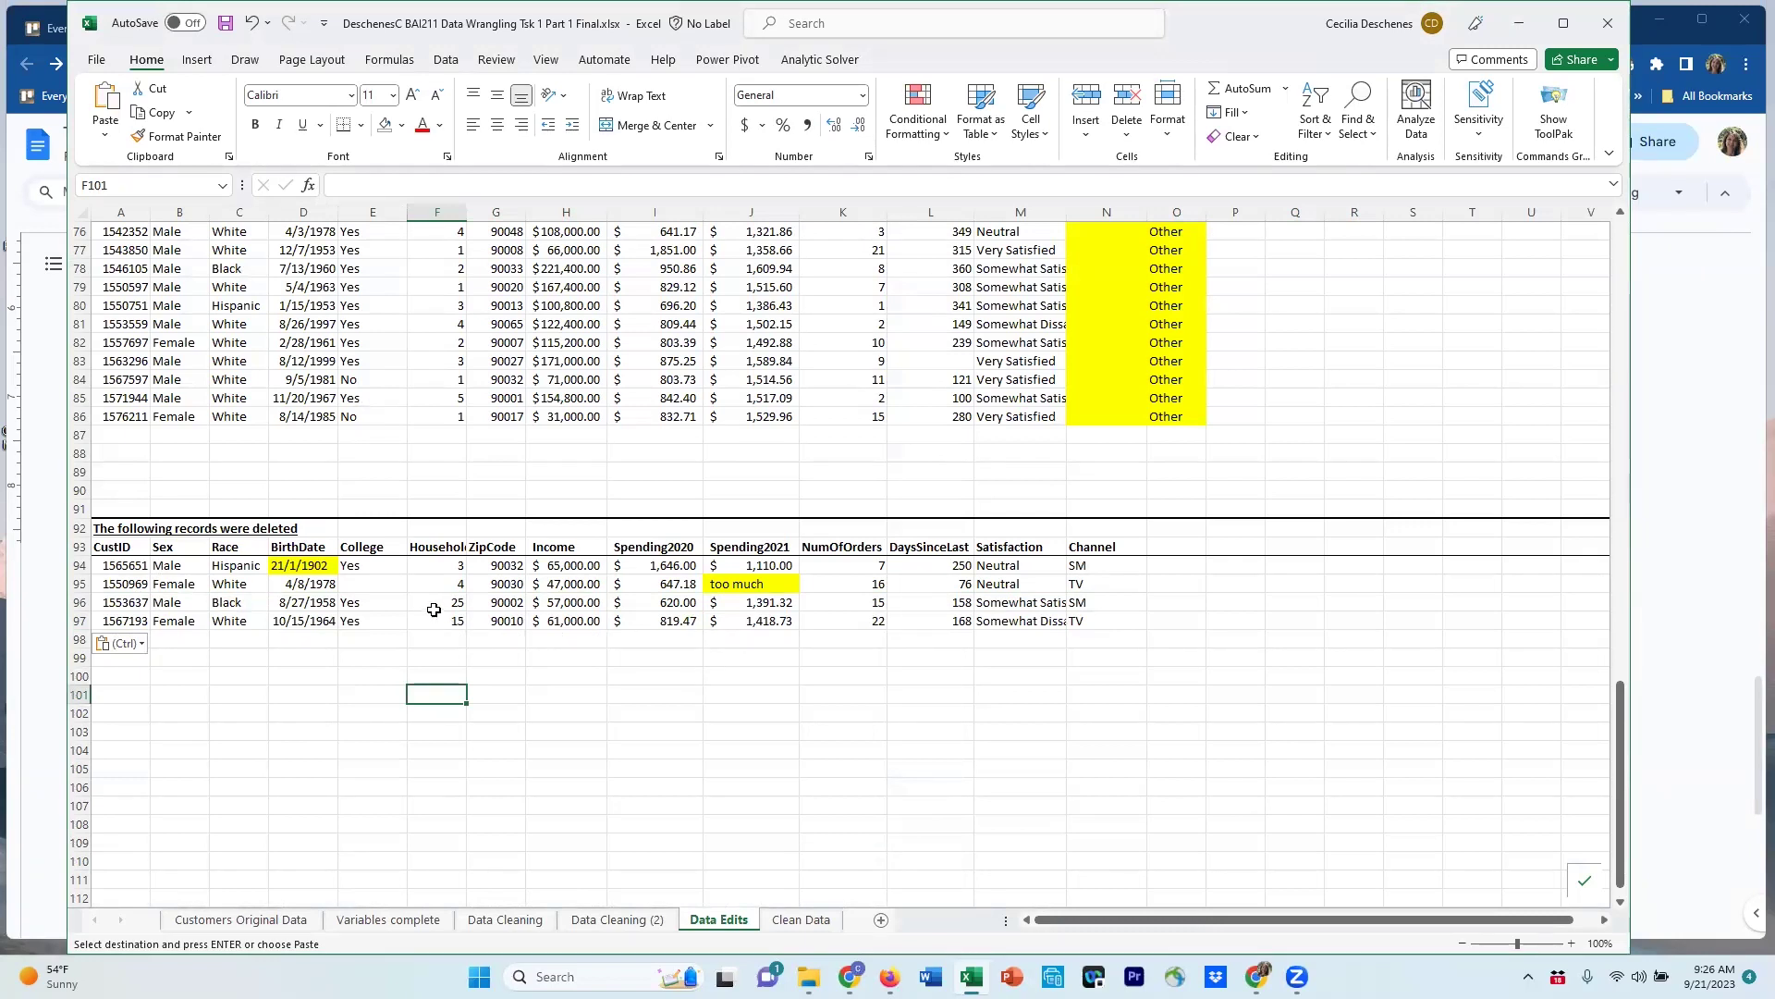
Fill the household sizes 25 and 15 in F96:F97 yellow.
drag(435, 603, 435, 620)
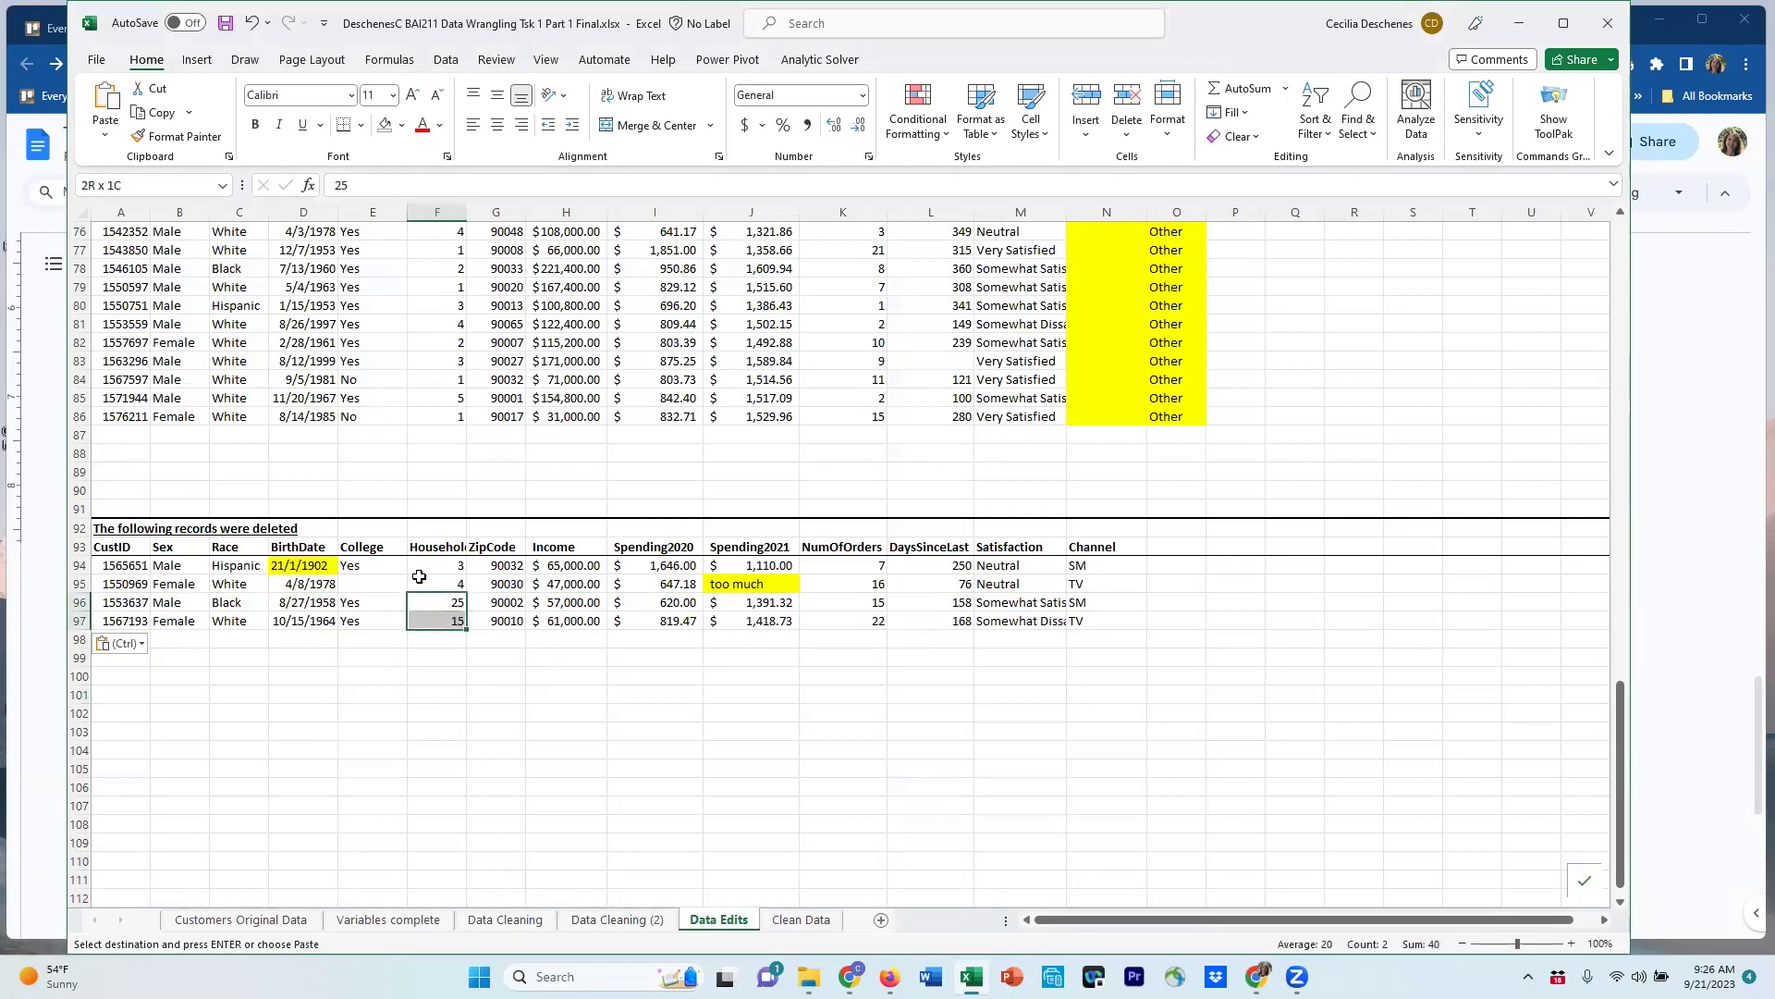
click(402, 125)
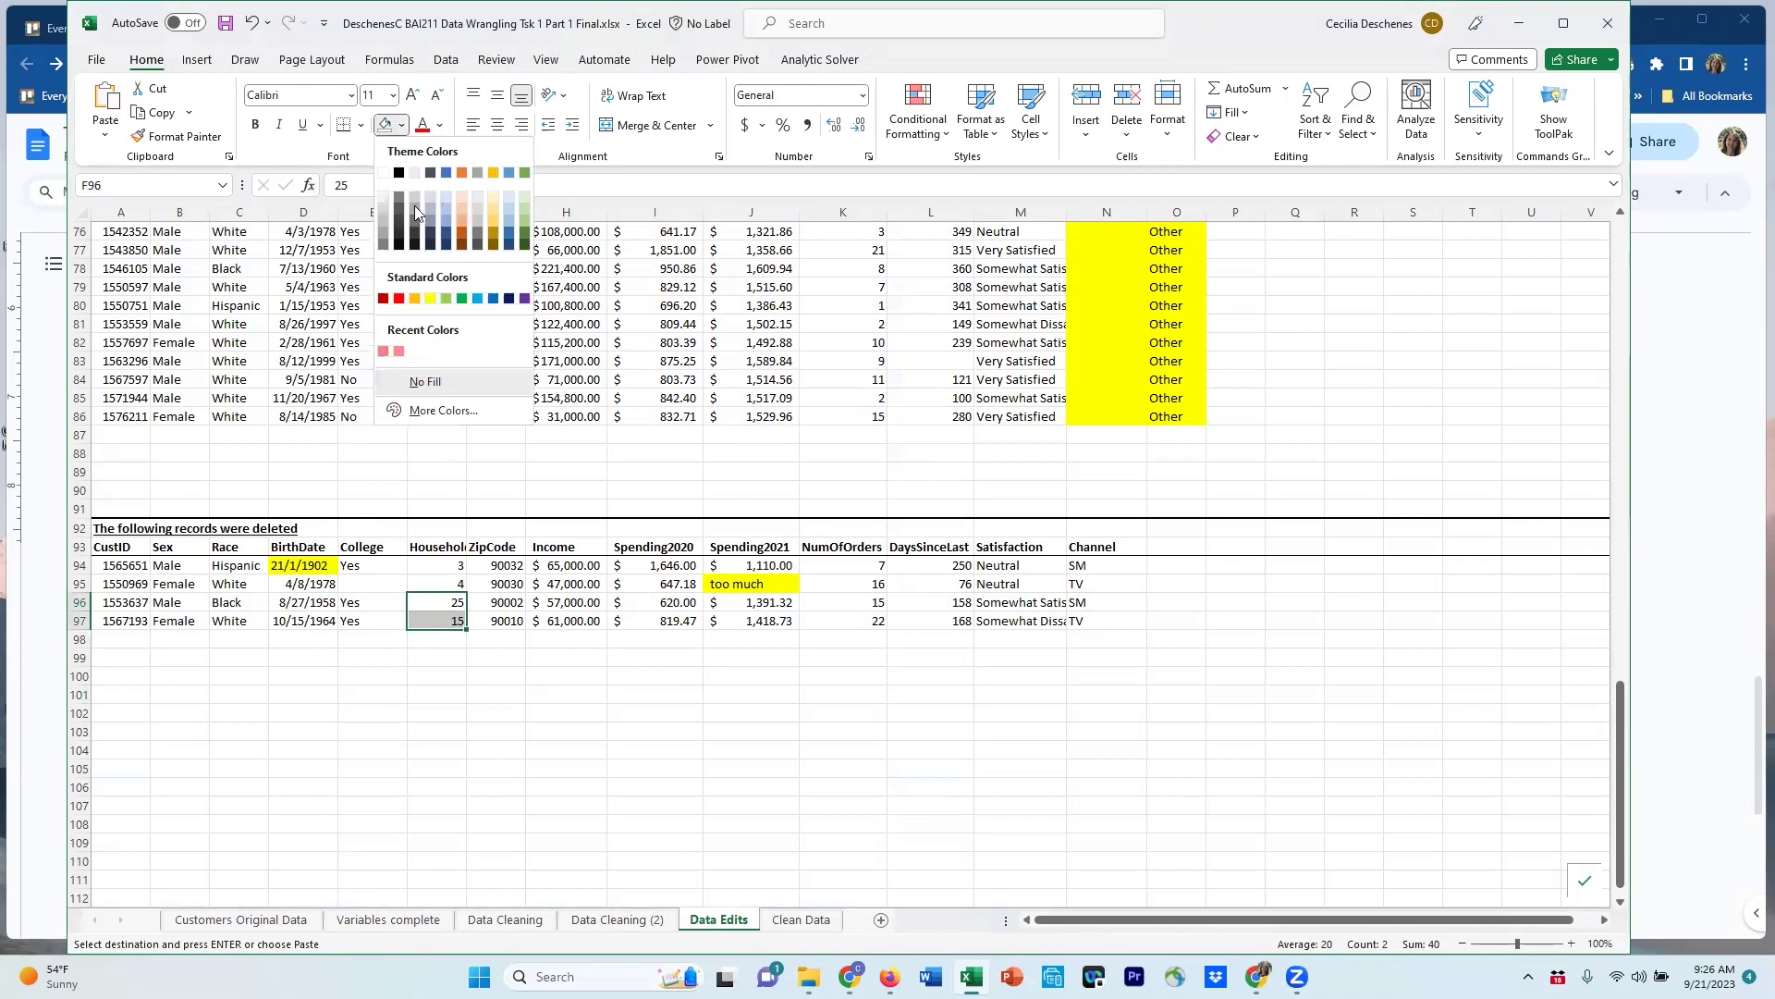
click(430, 299)
click(436, 639)
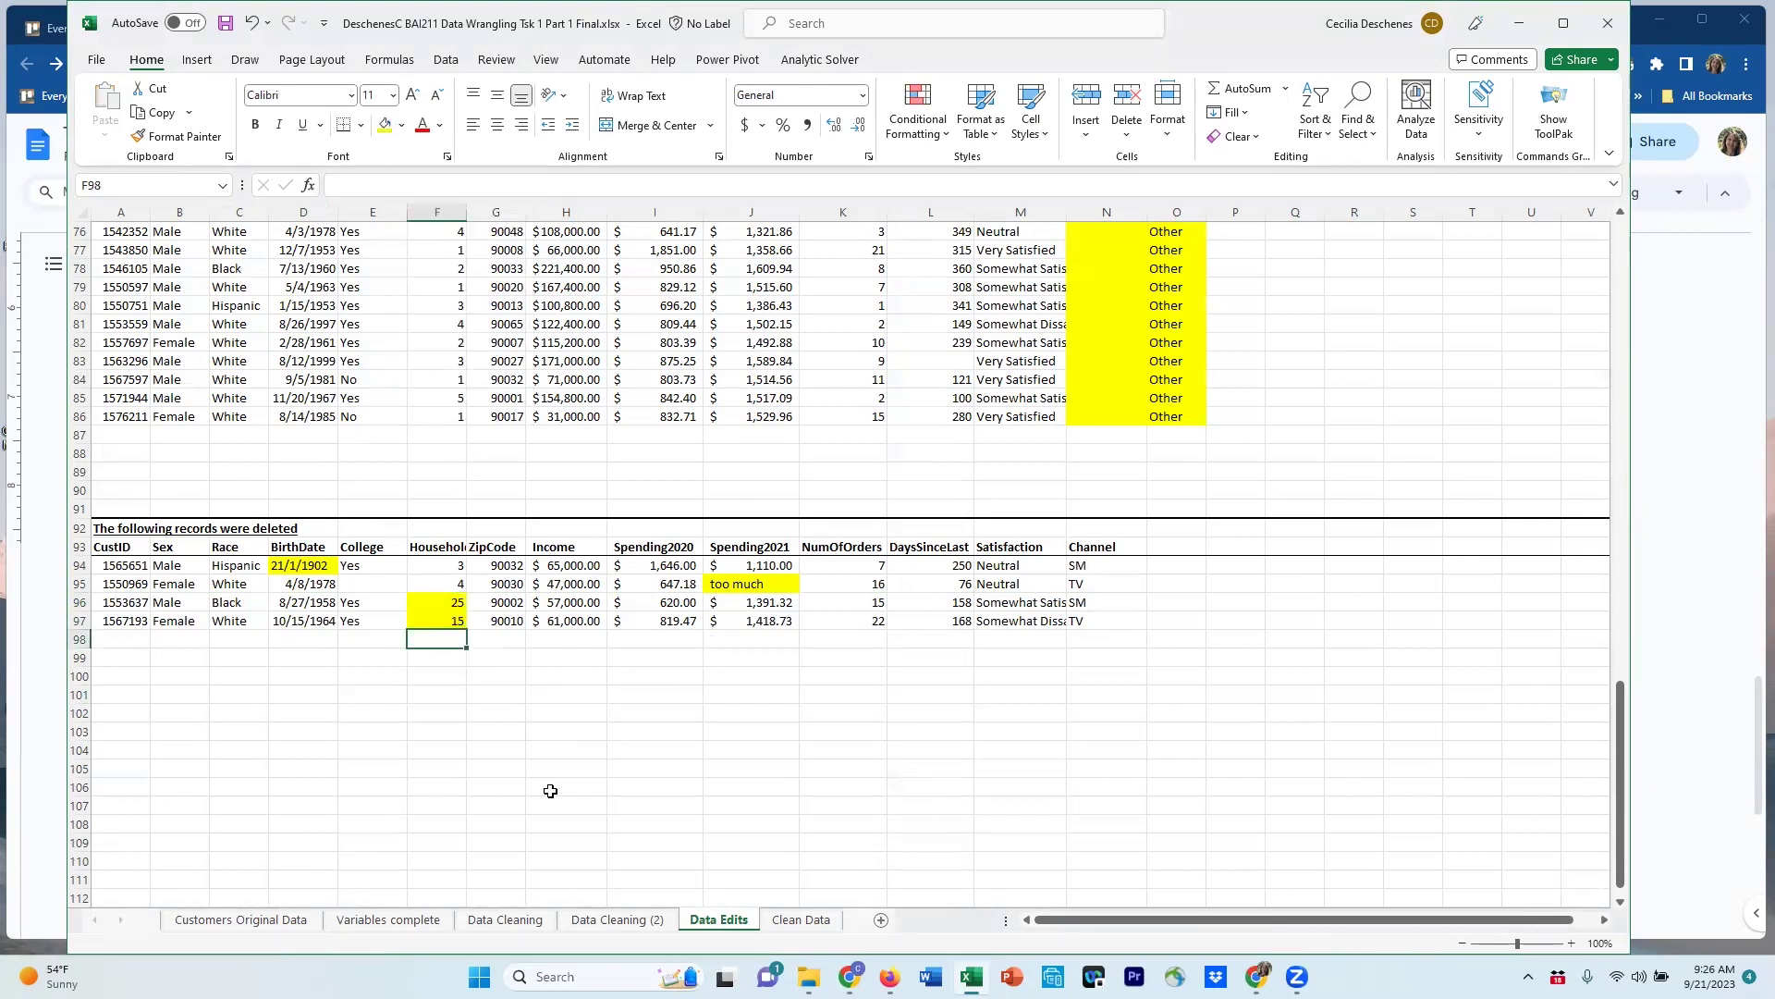
Delete the two HouseholdSize outlier rows from Clean Data.
click(801, 919)
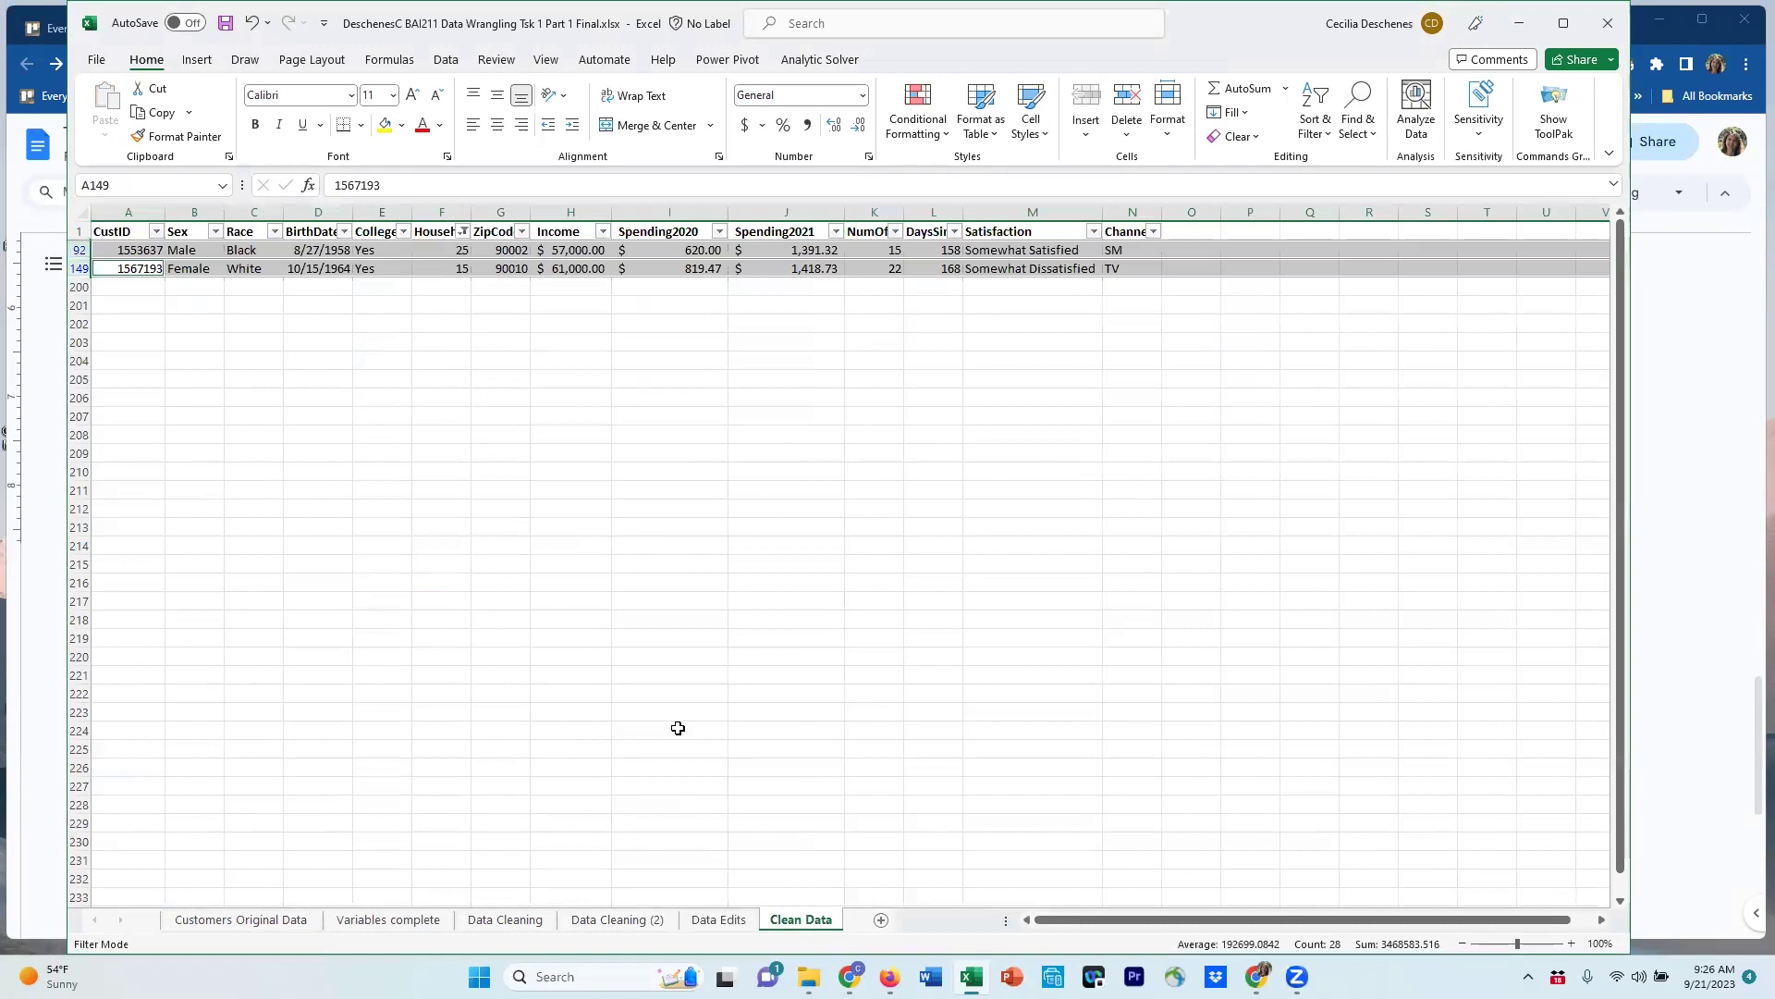
click(77, 252)
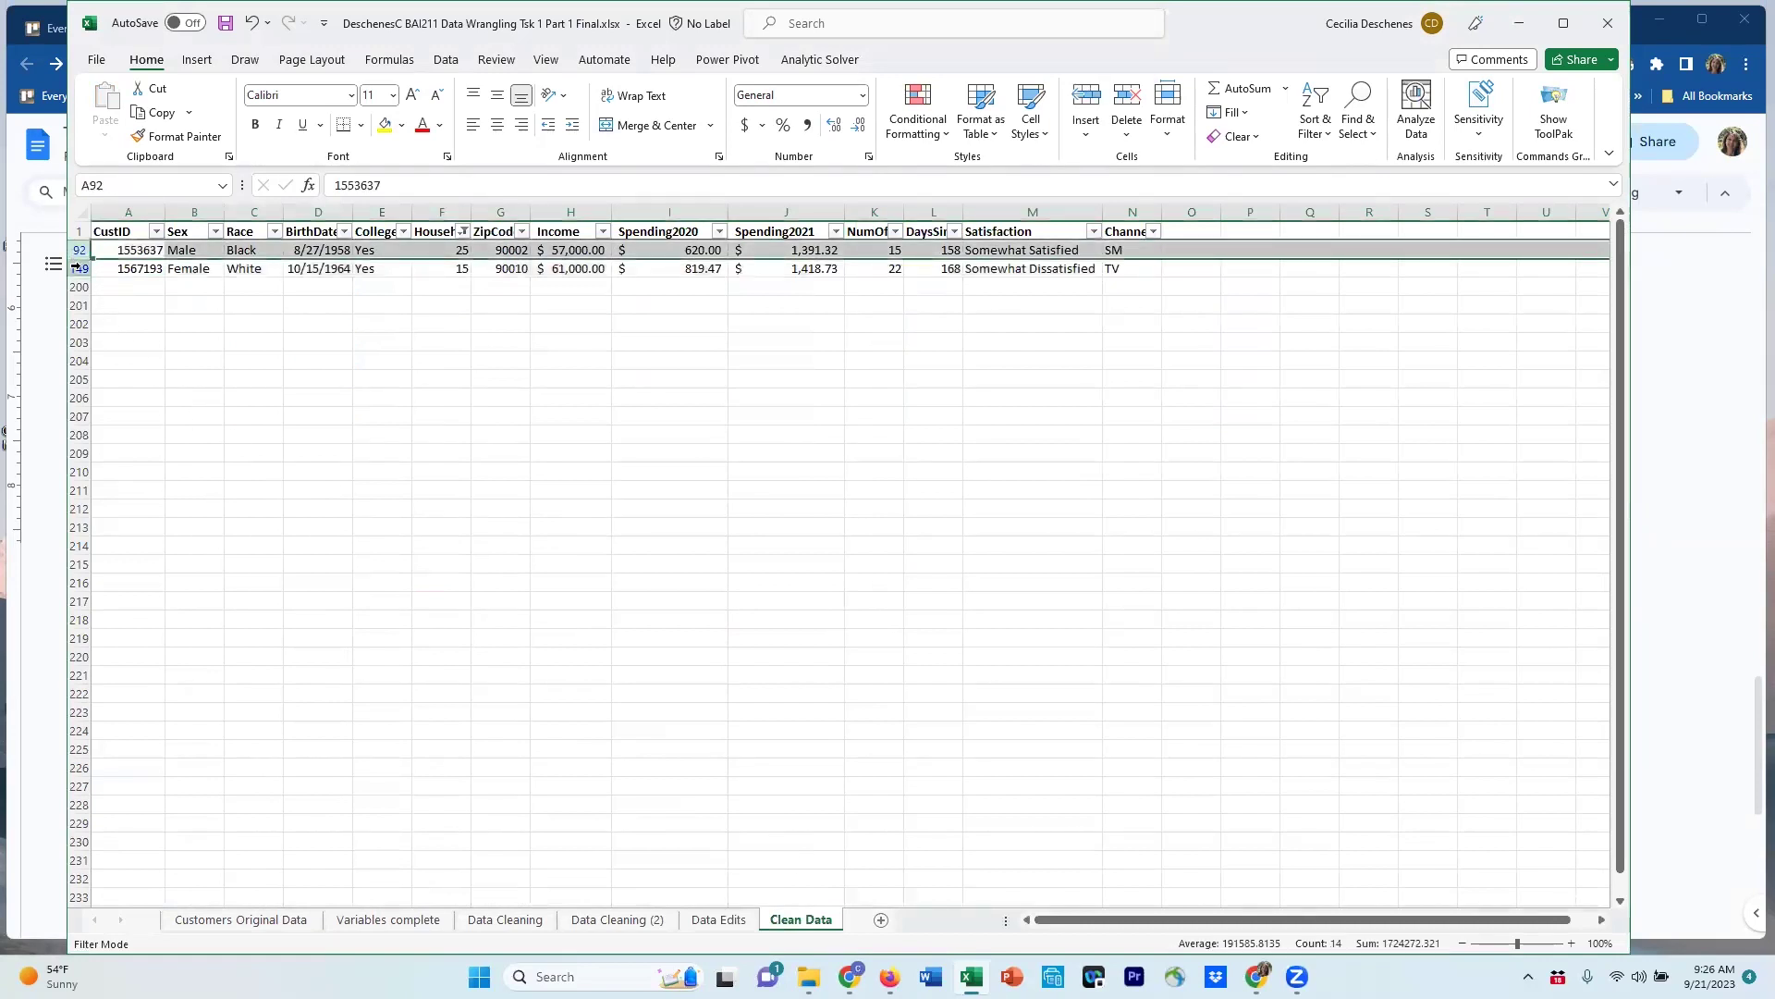
shift+click(77, 268)
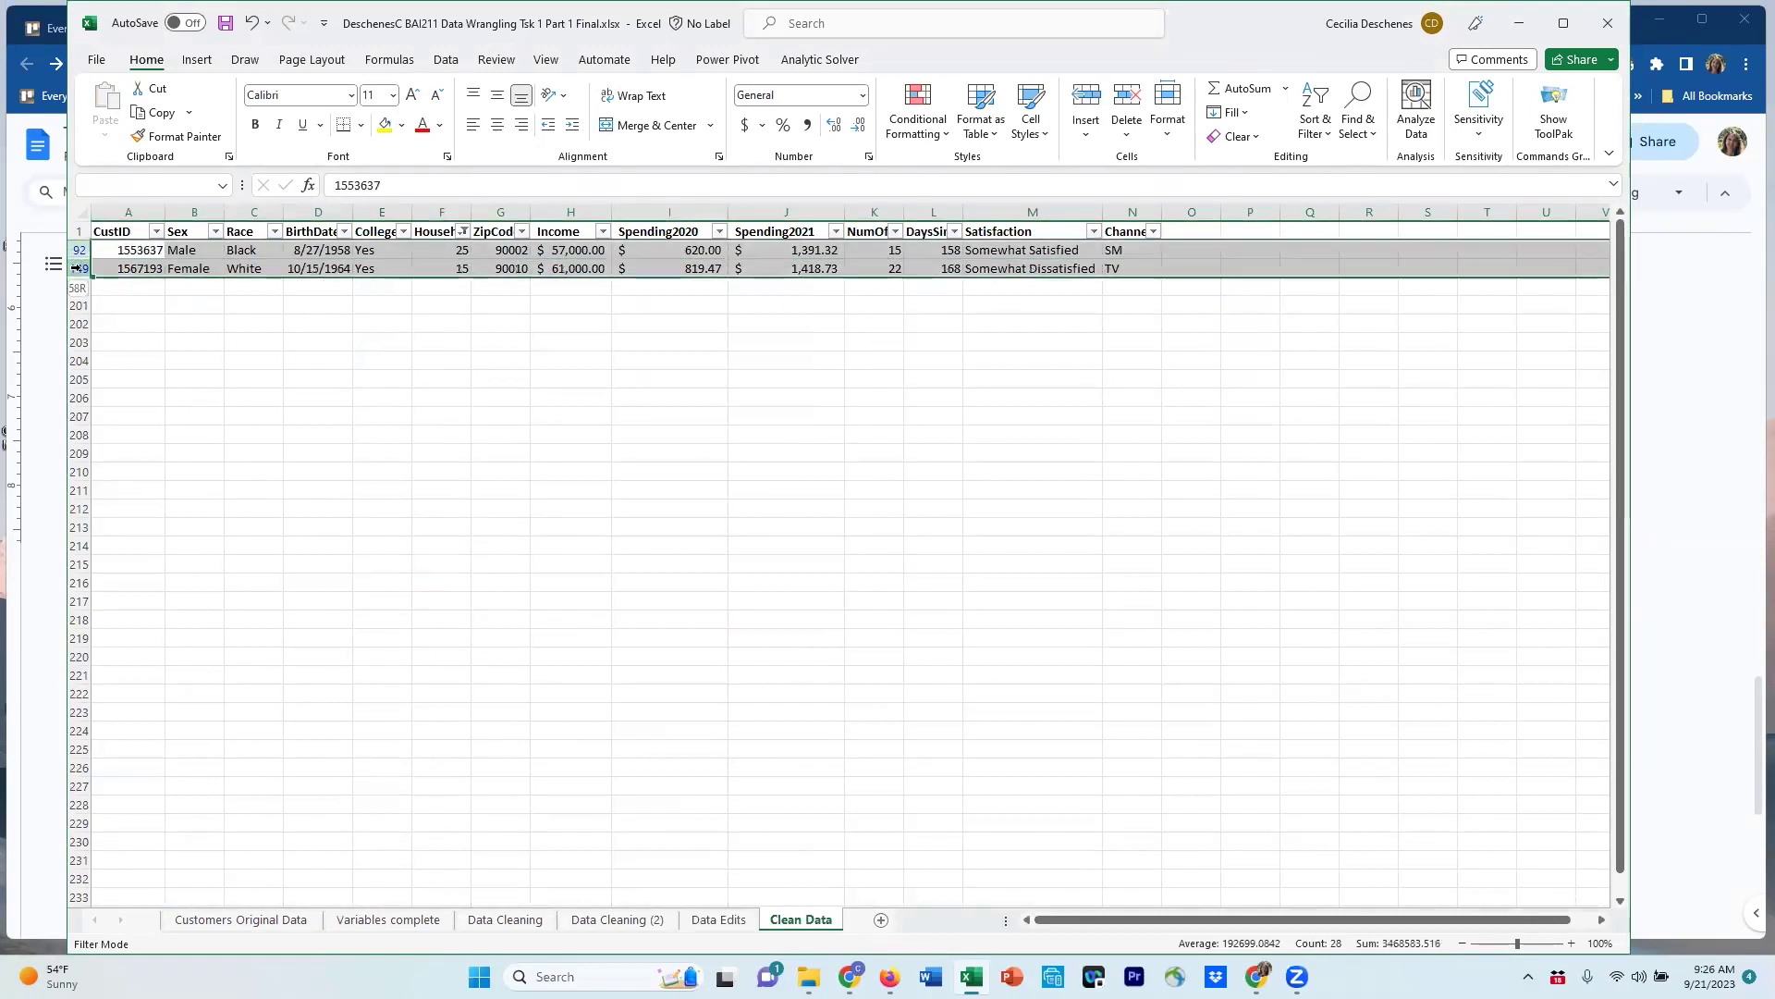
right_click(79, 268)
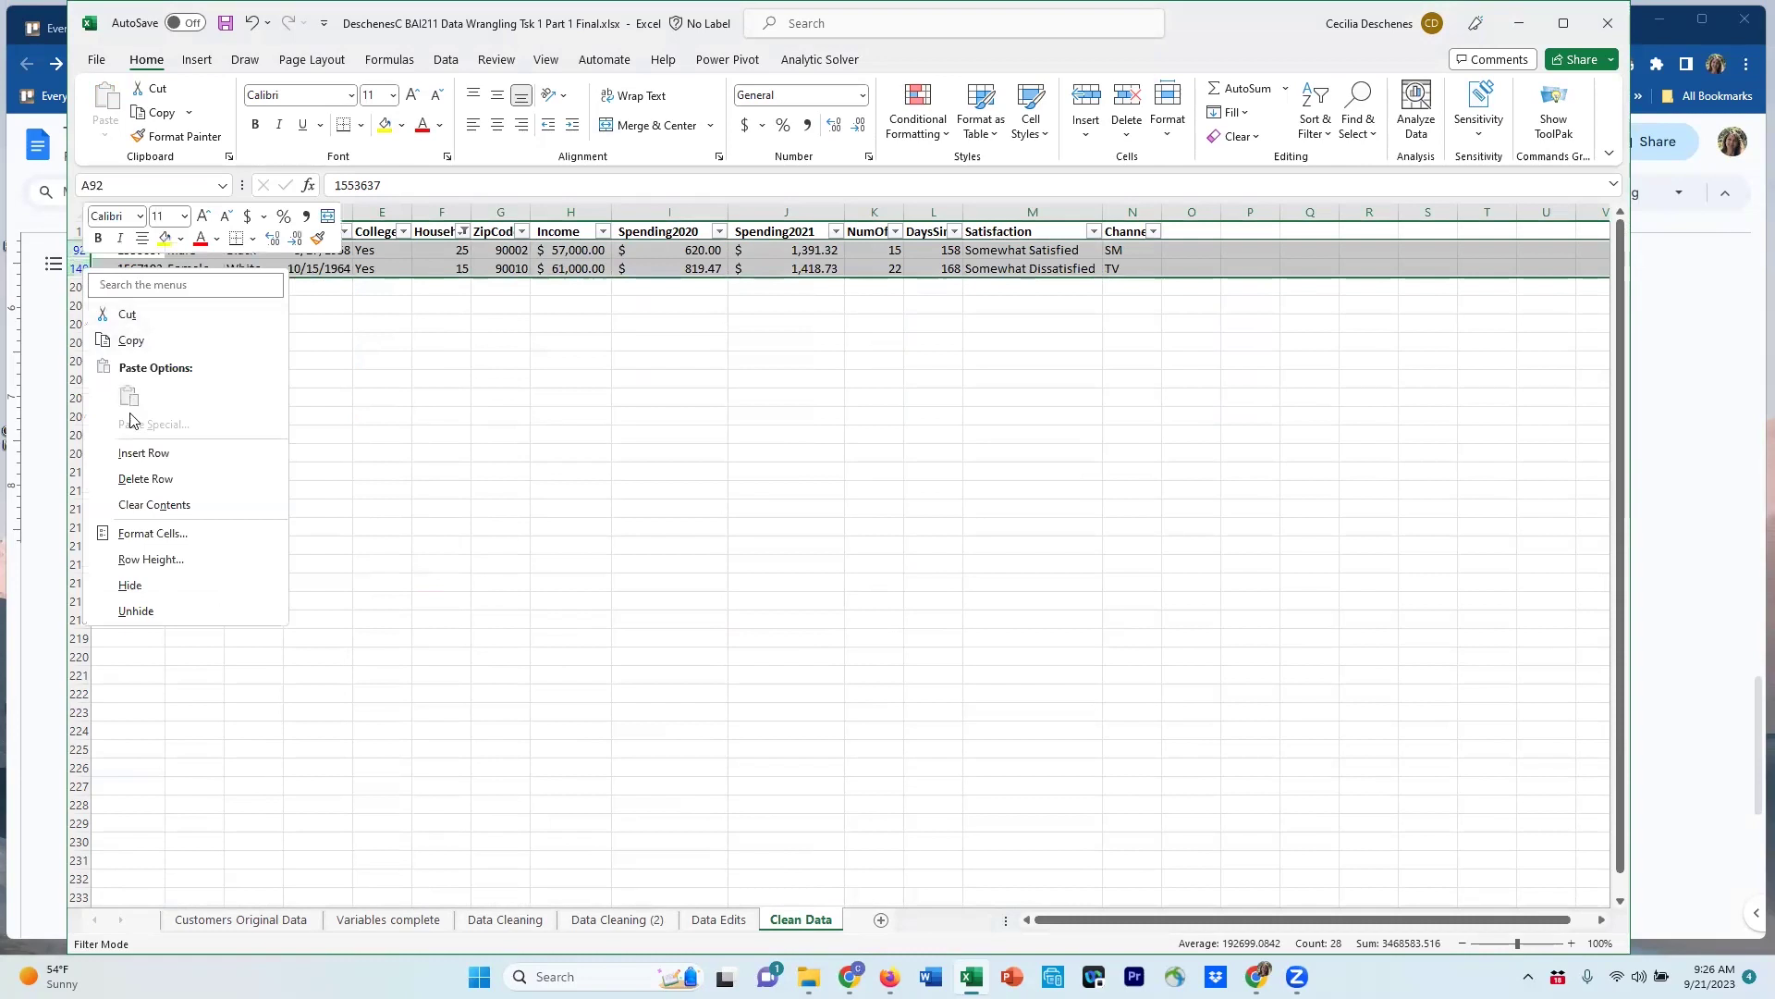
click(146, 479)
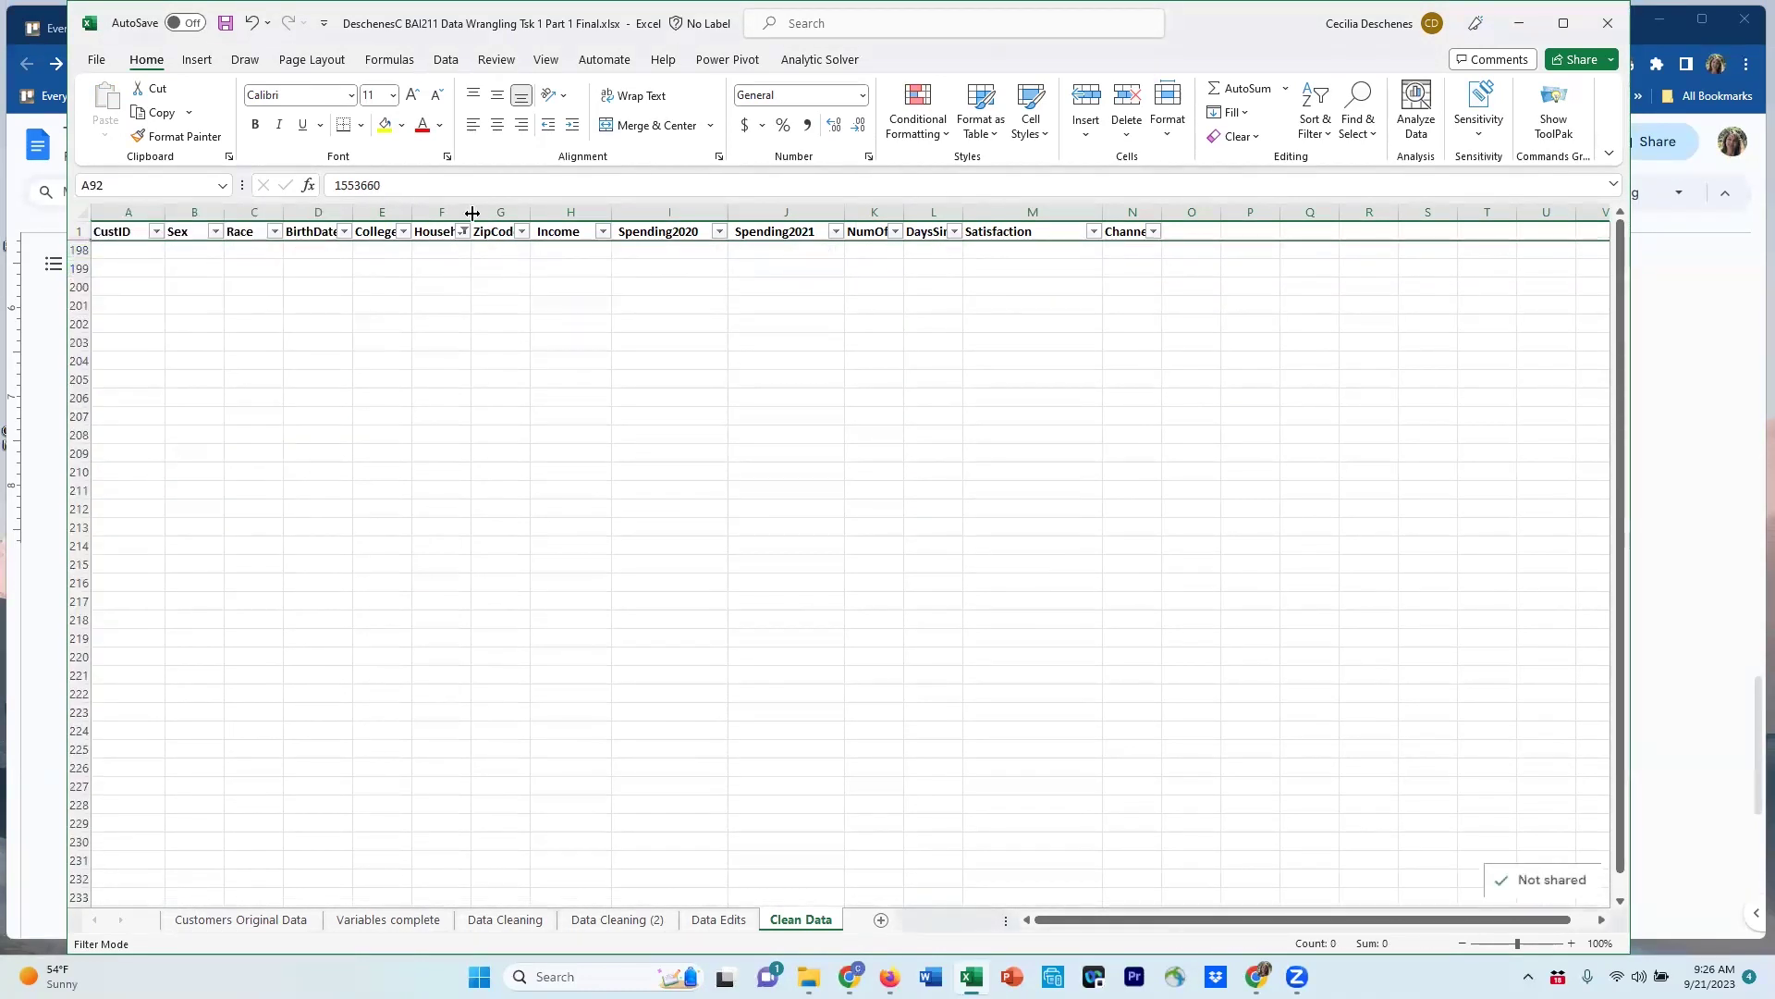
Clear the filter and confirm all household sizes are shown.
click(446, 61)
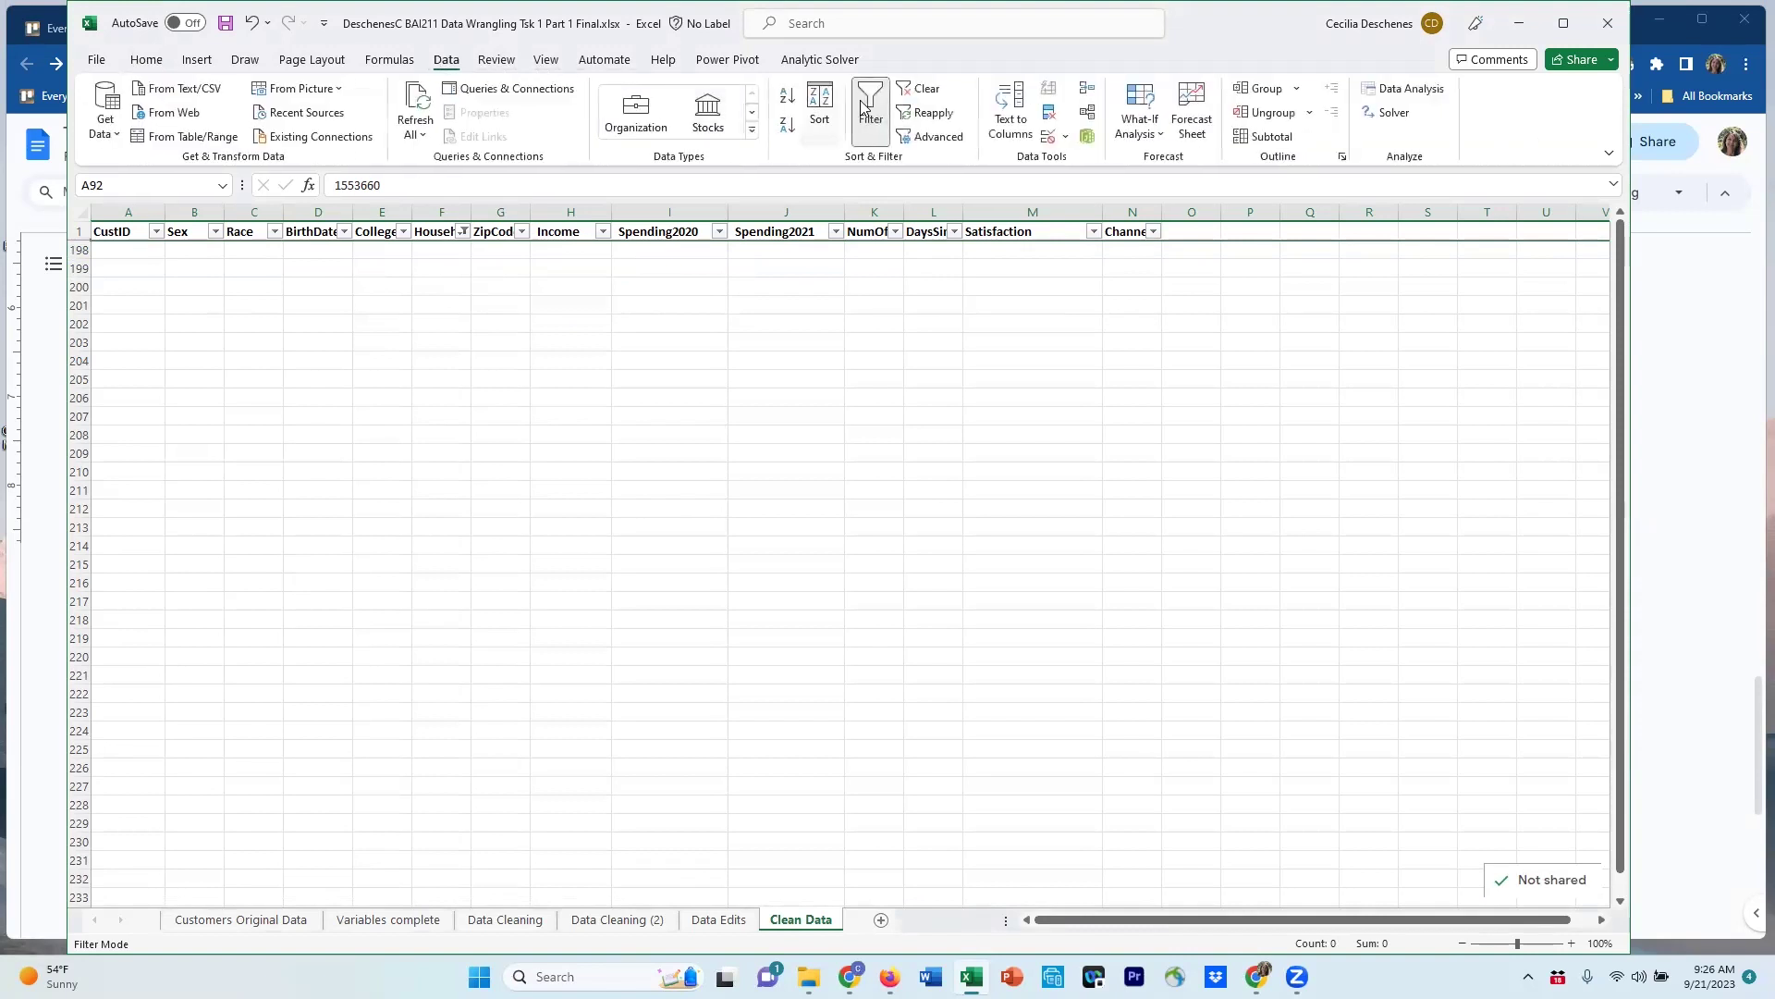
click(909, 90)
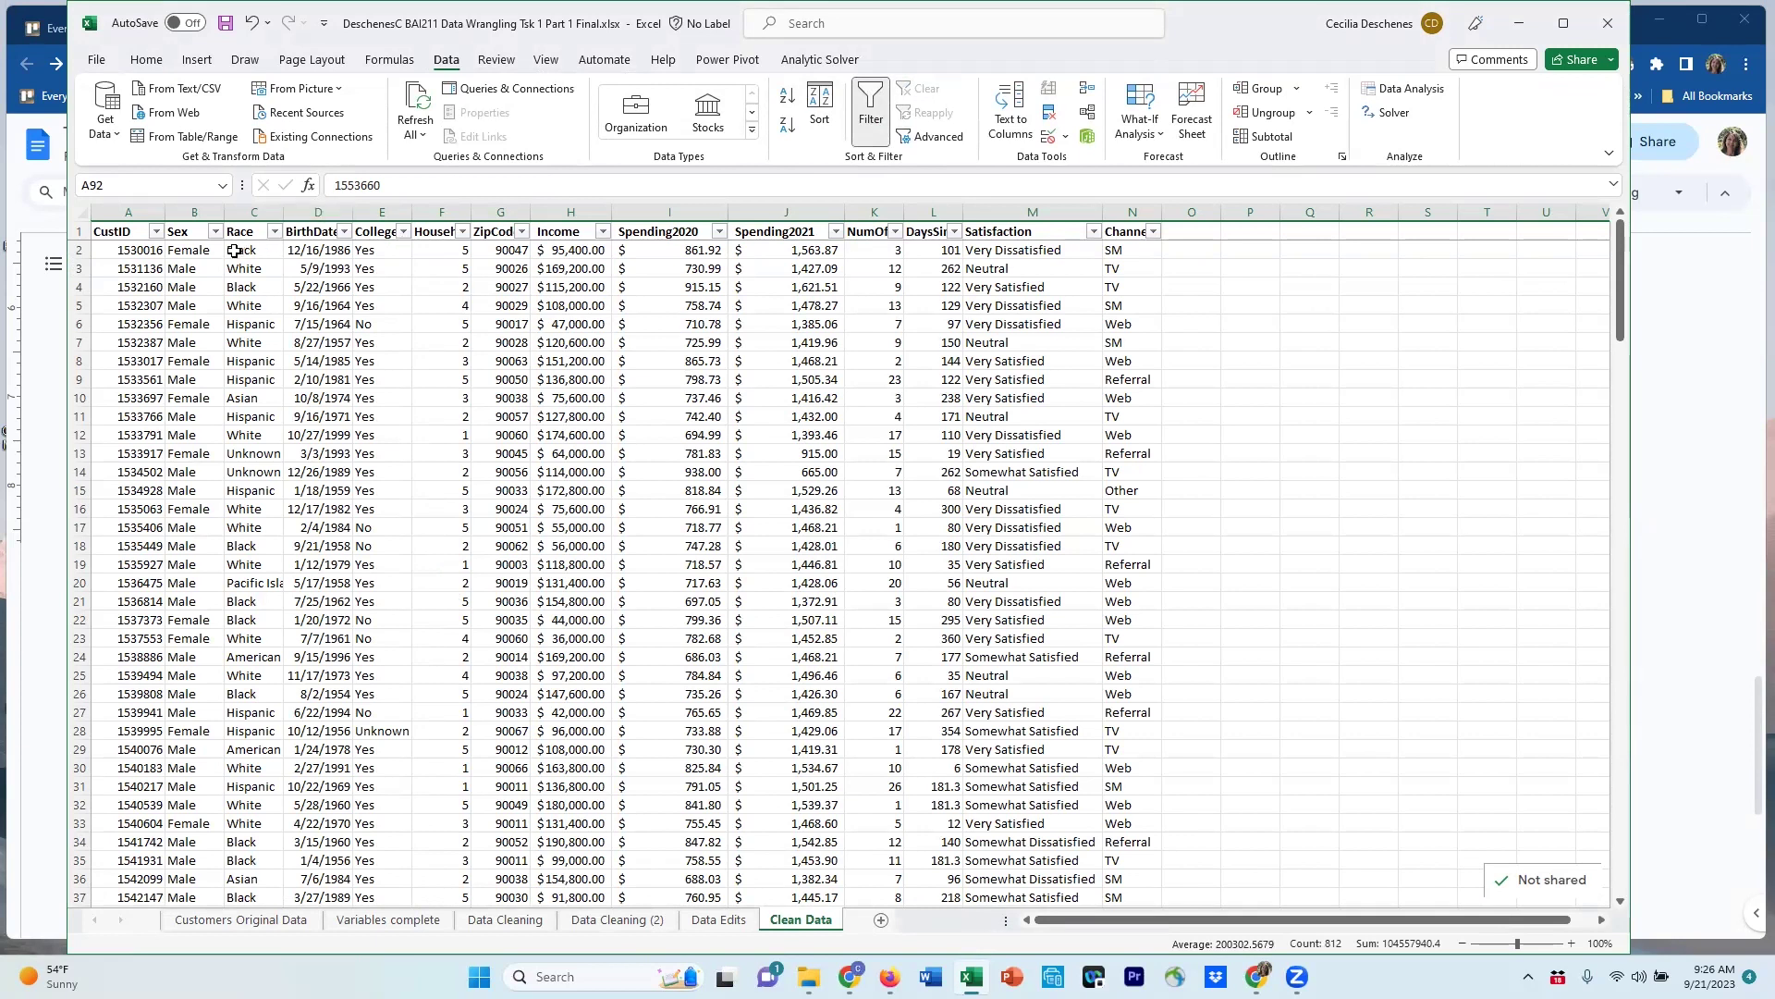
click(461, 231)
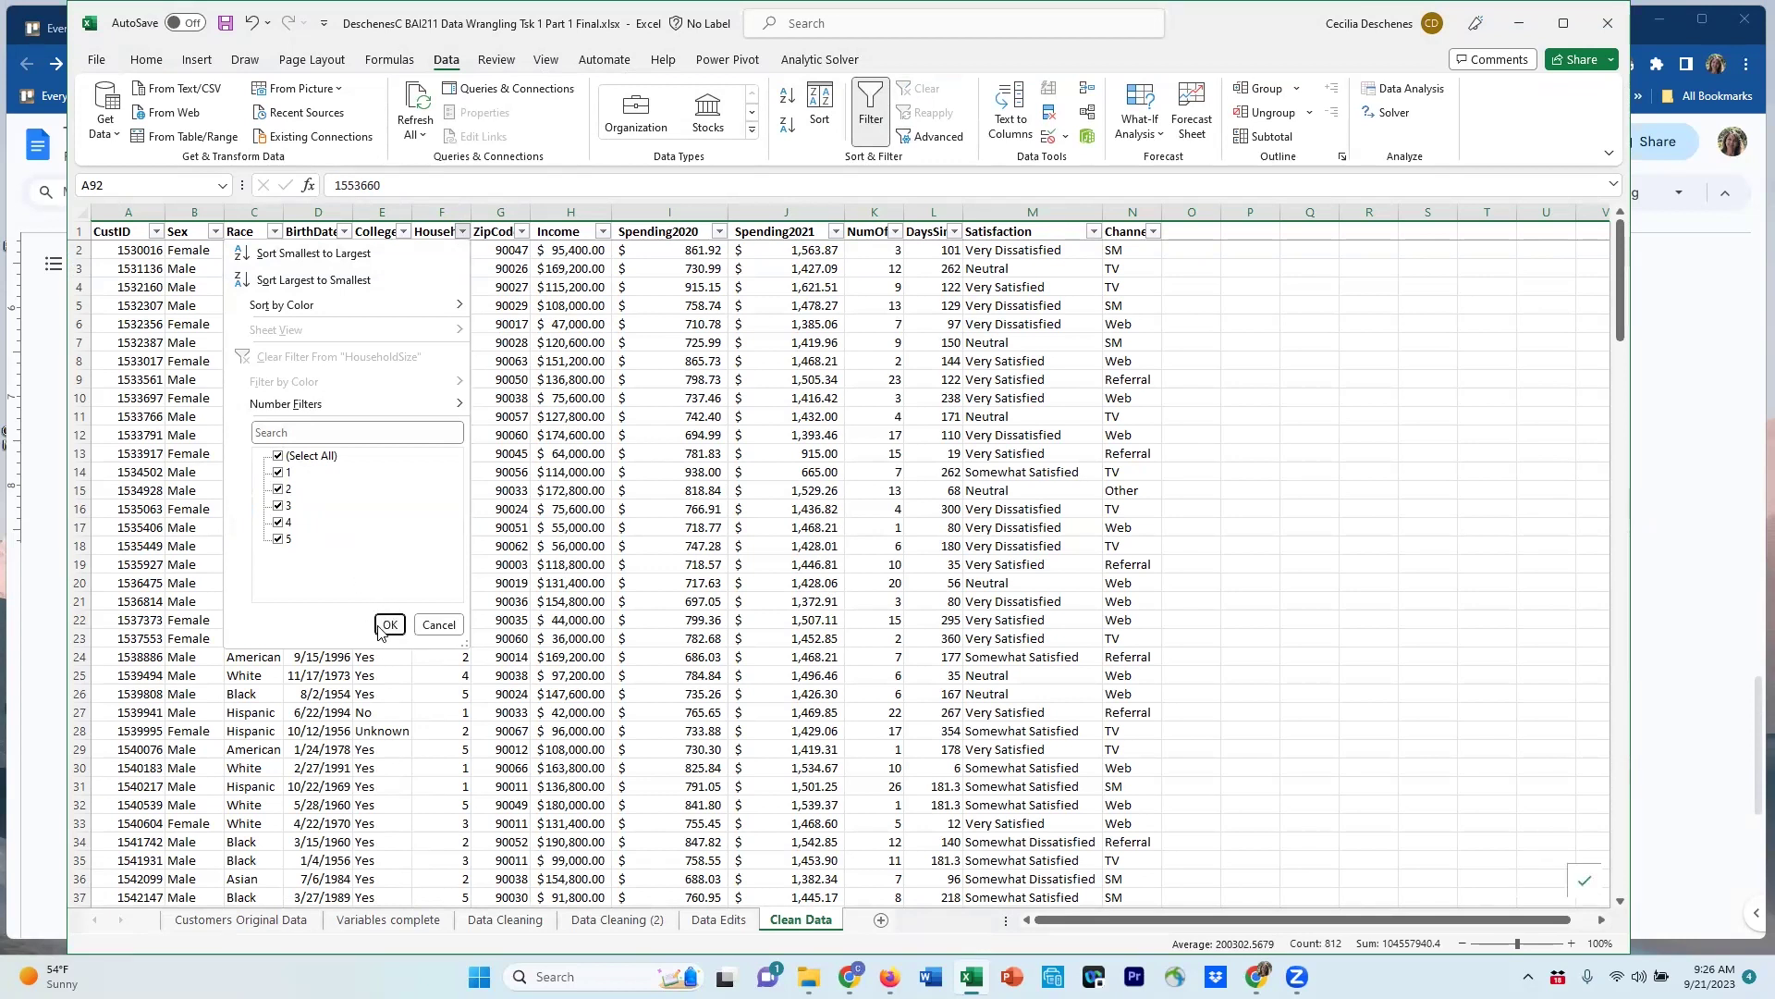
click(385, 624)
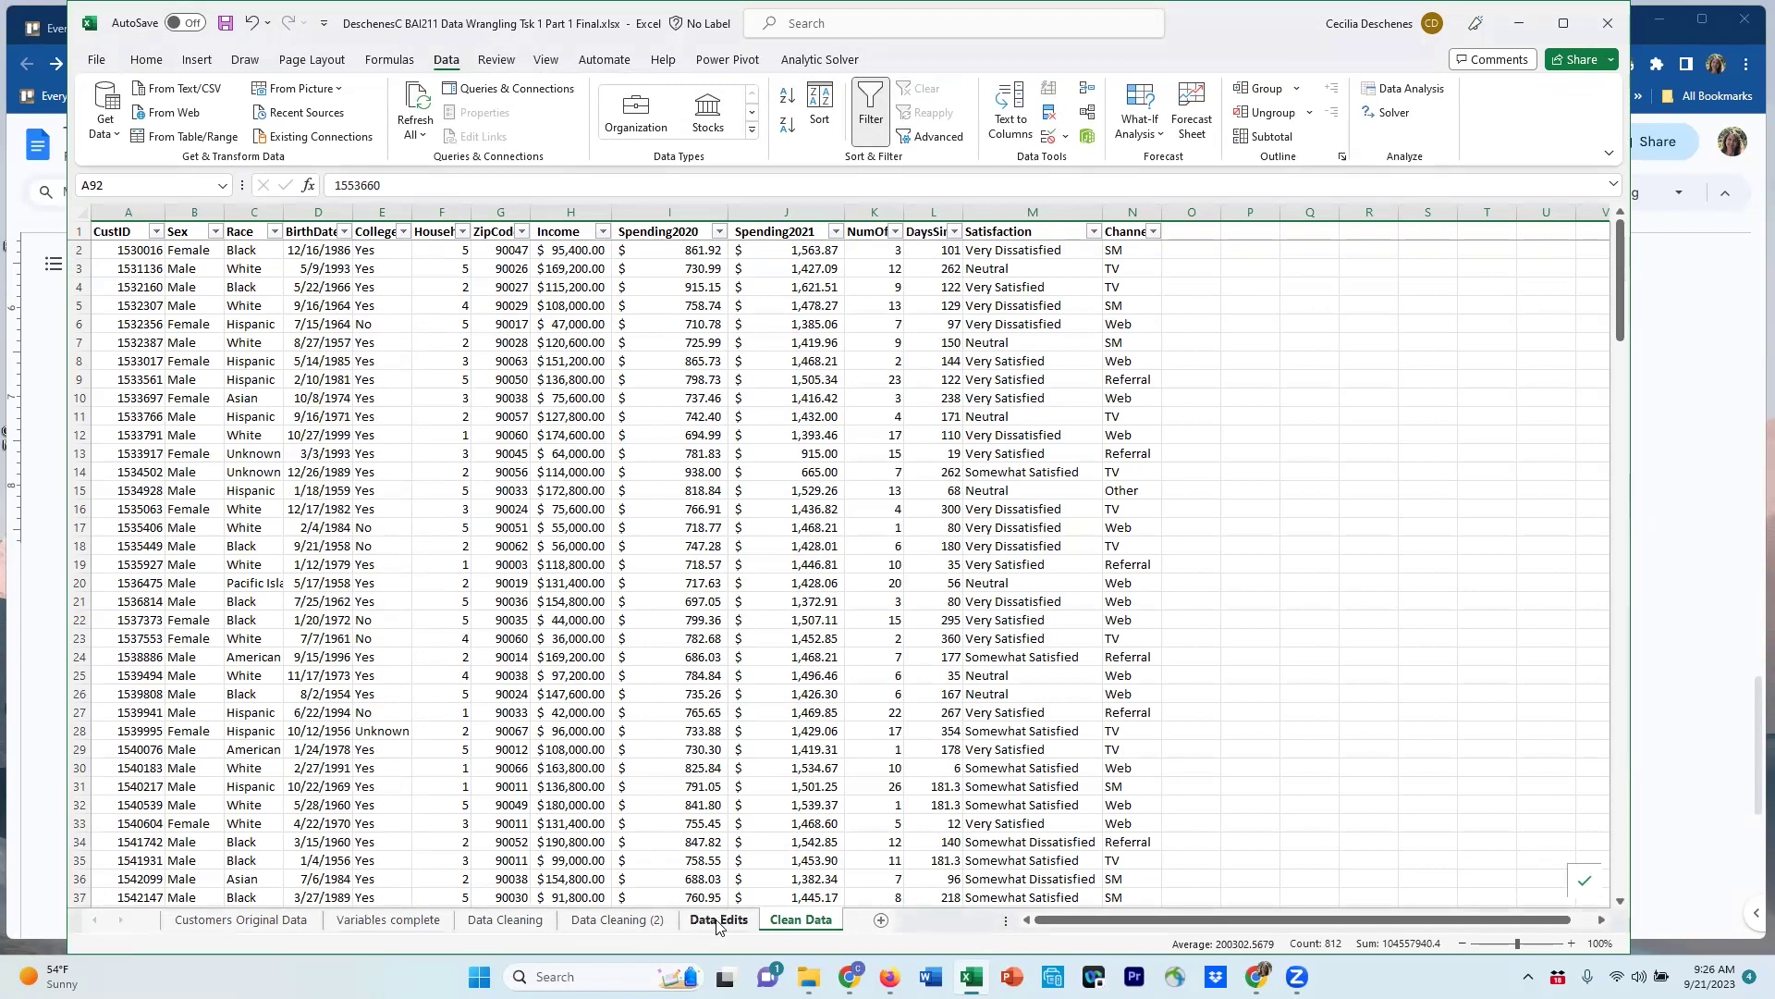
Review the outlier tally on Data Cleaning (2), then return to the Google Docs plan.
click(617, 919)
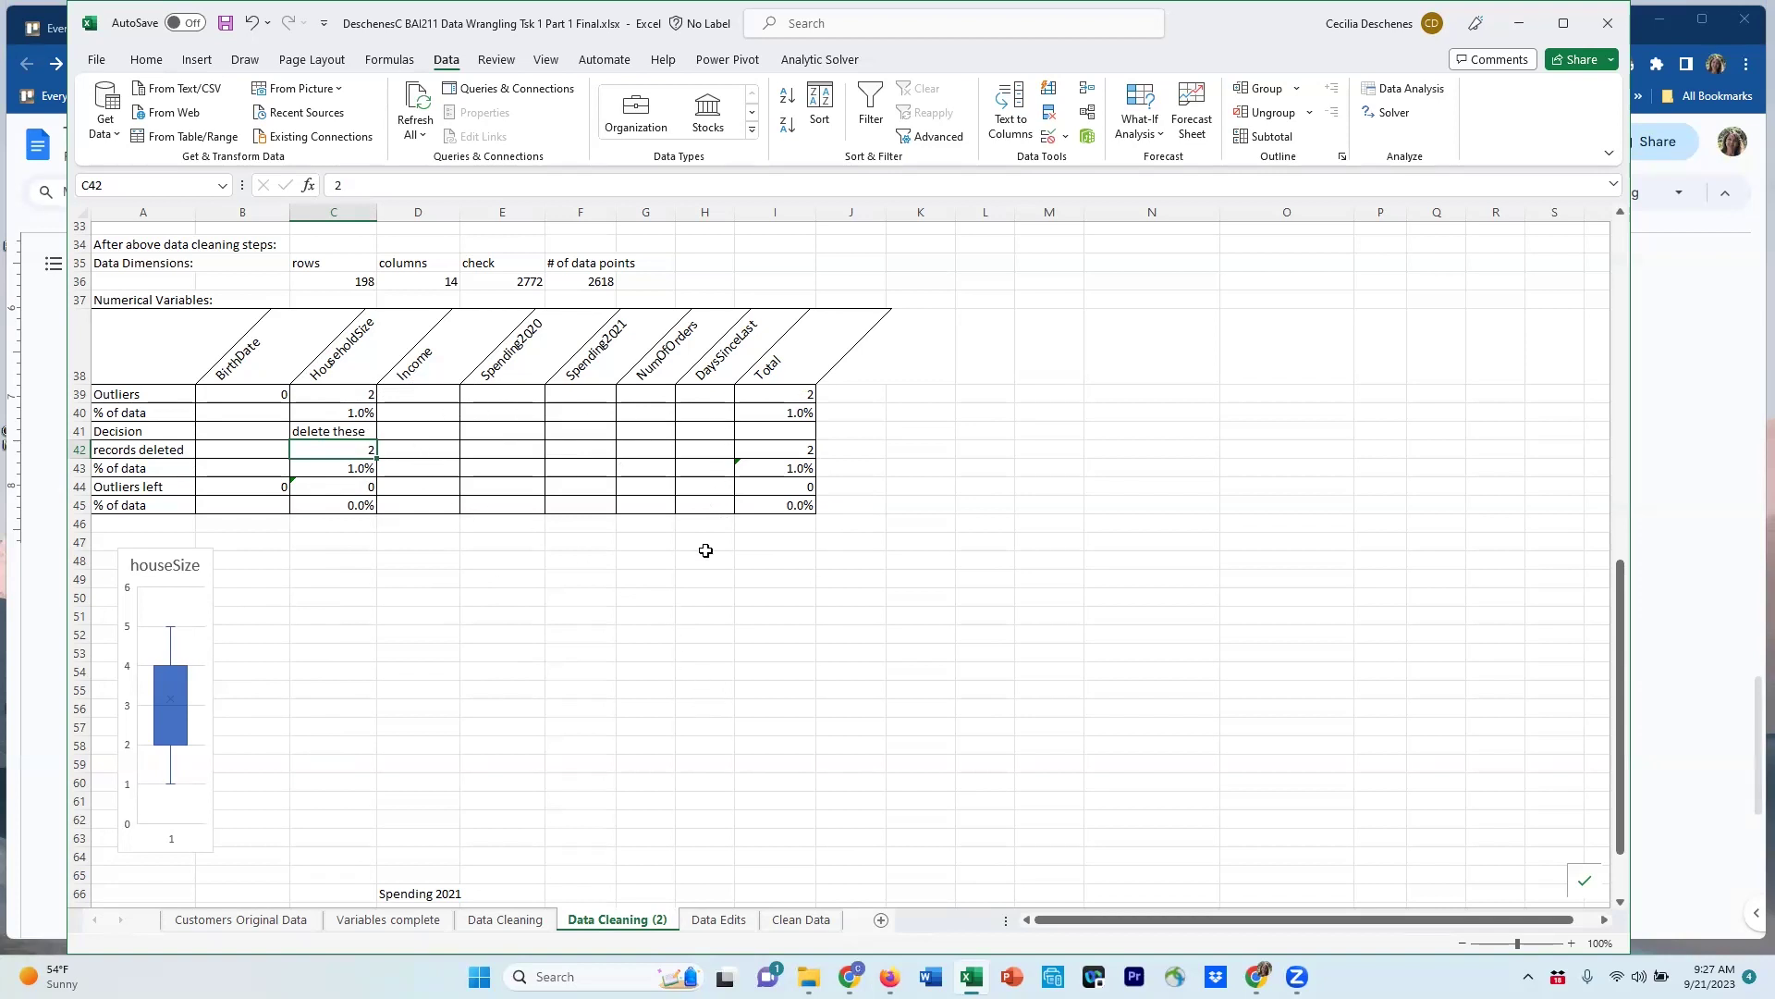
key(alt+Tab)
key(alt+Tab)
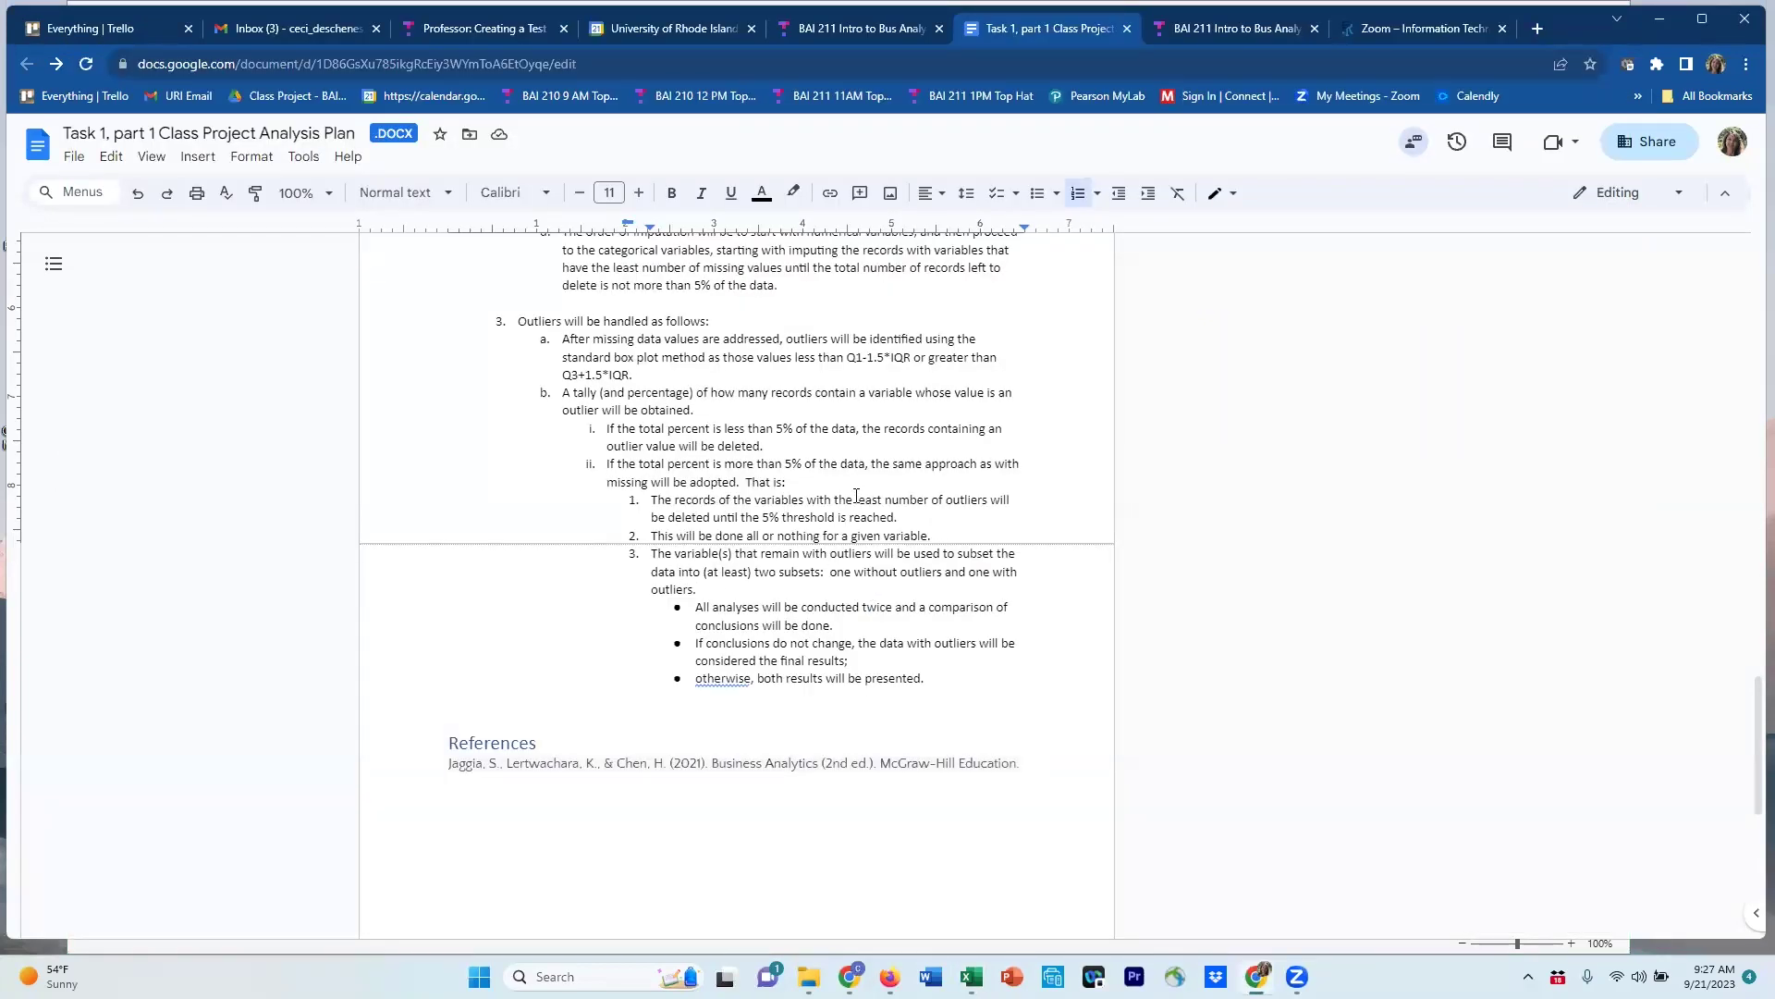
drag(856, 499, 984, 499)
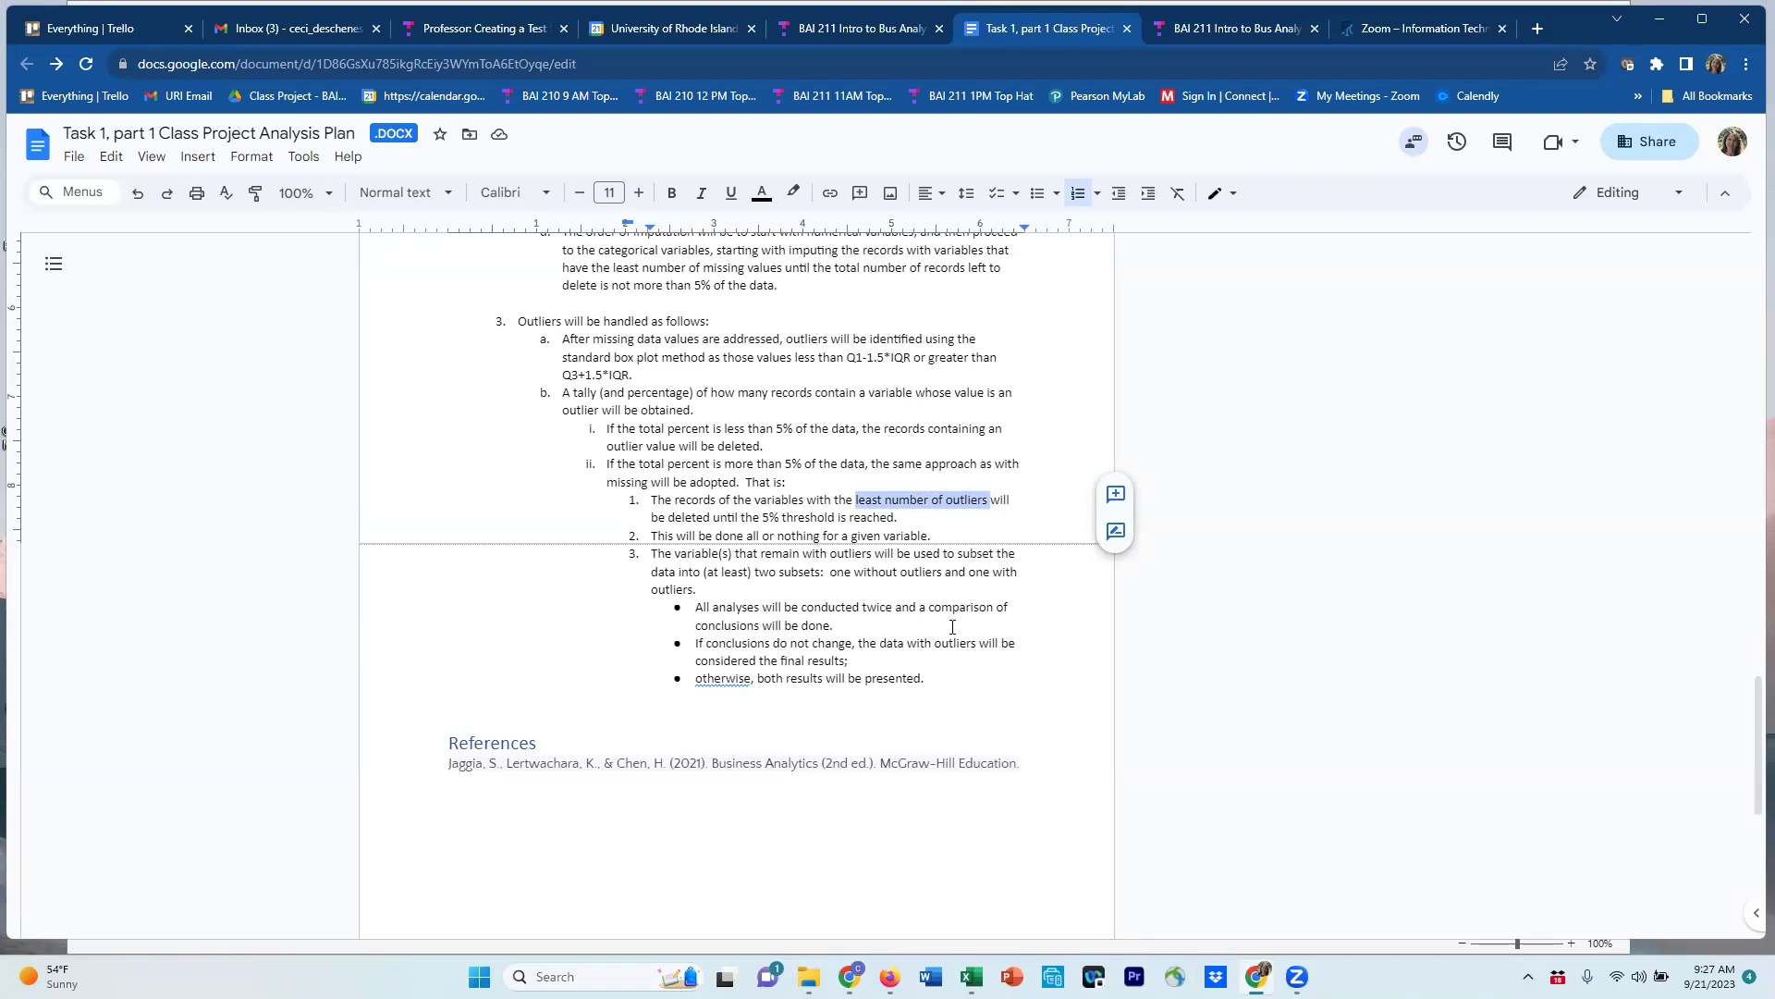
key(alt+Tab)
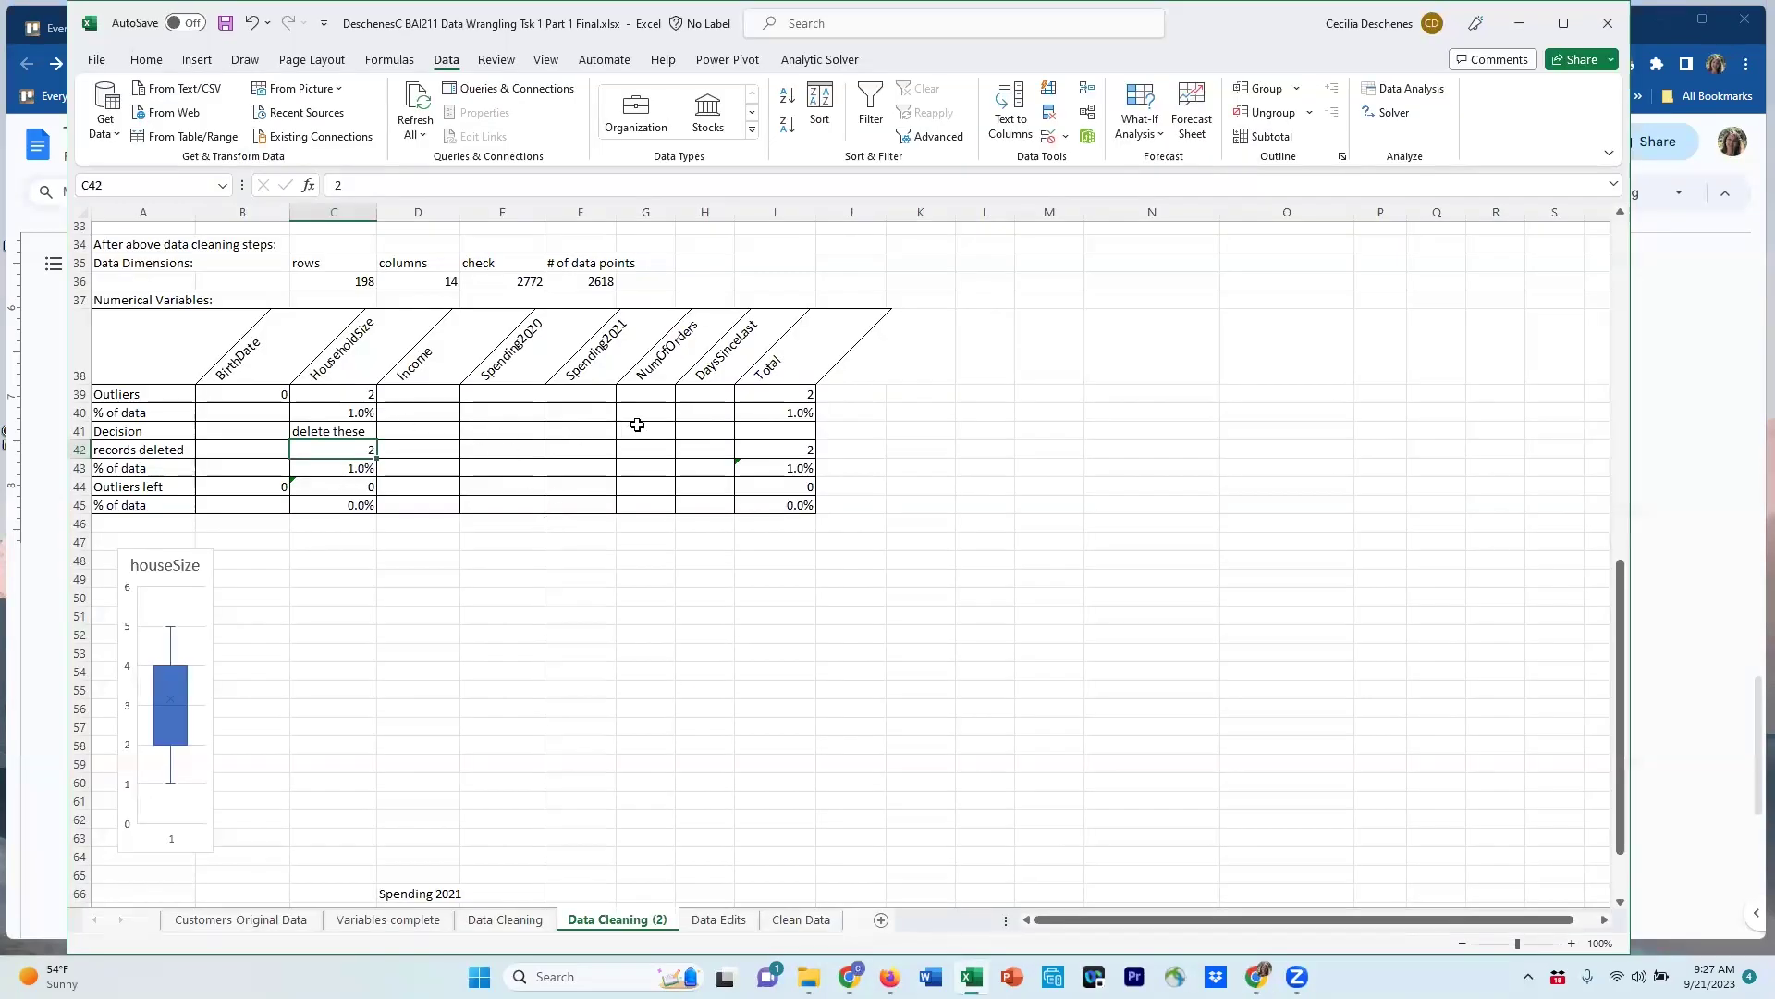
click(1663, 495)
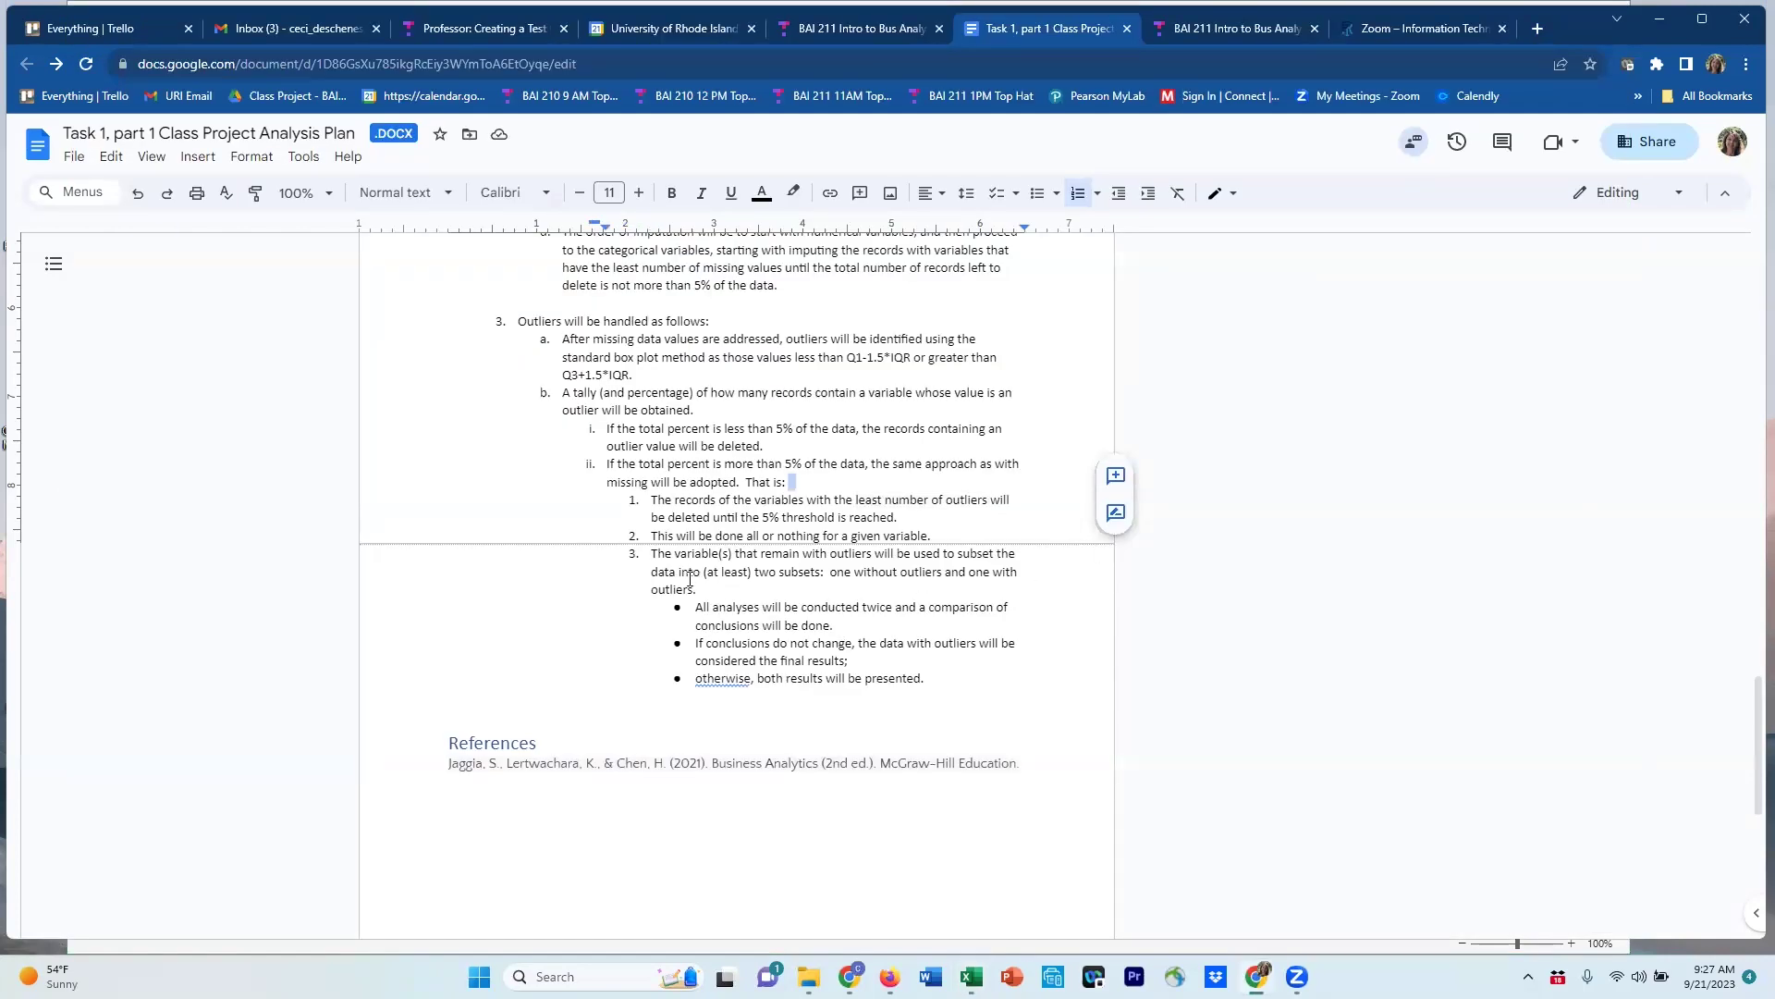
drag(652, 555, 977, 675)
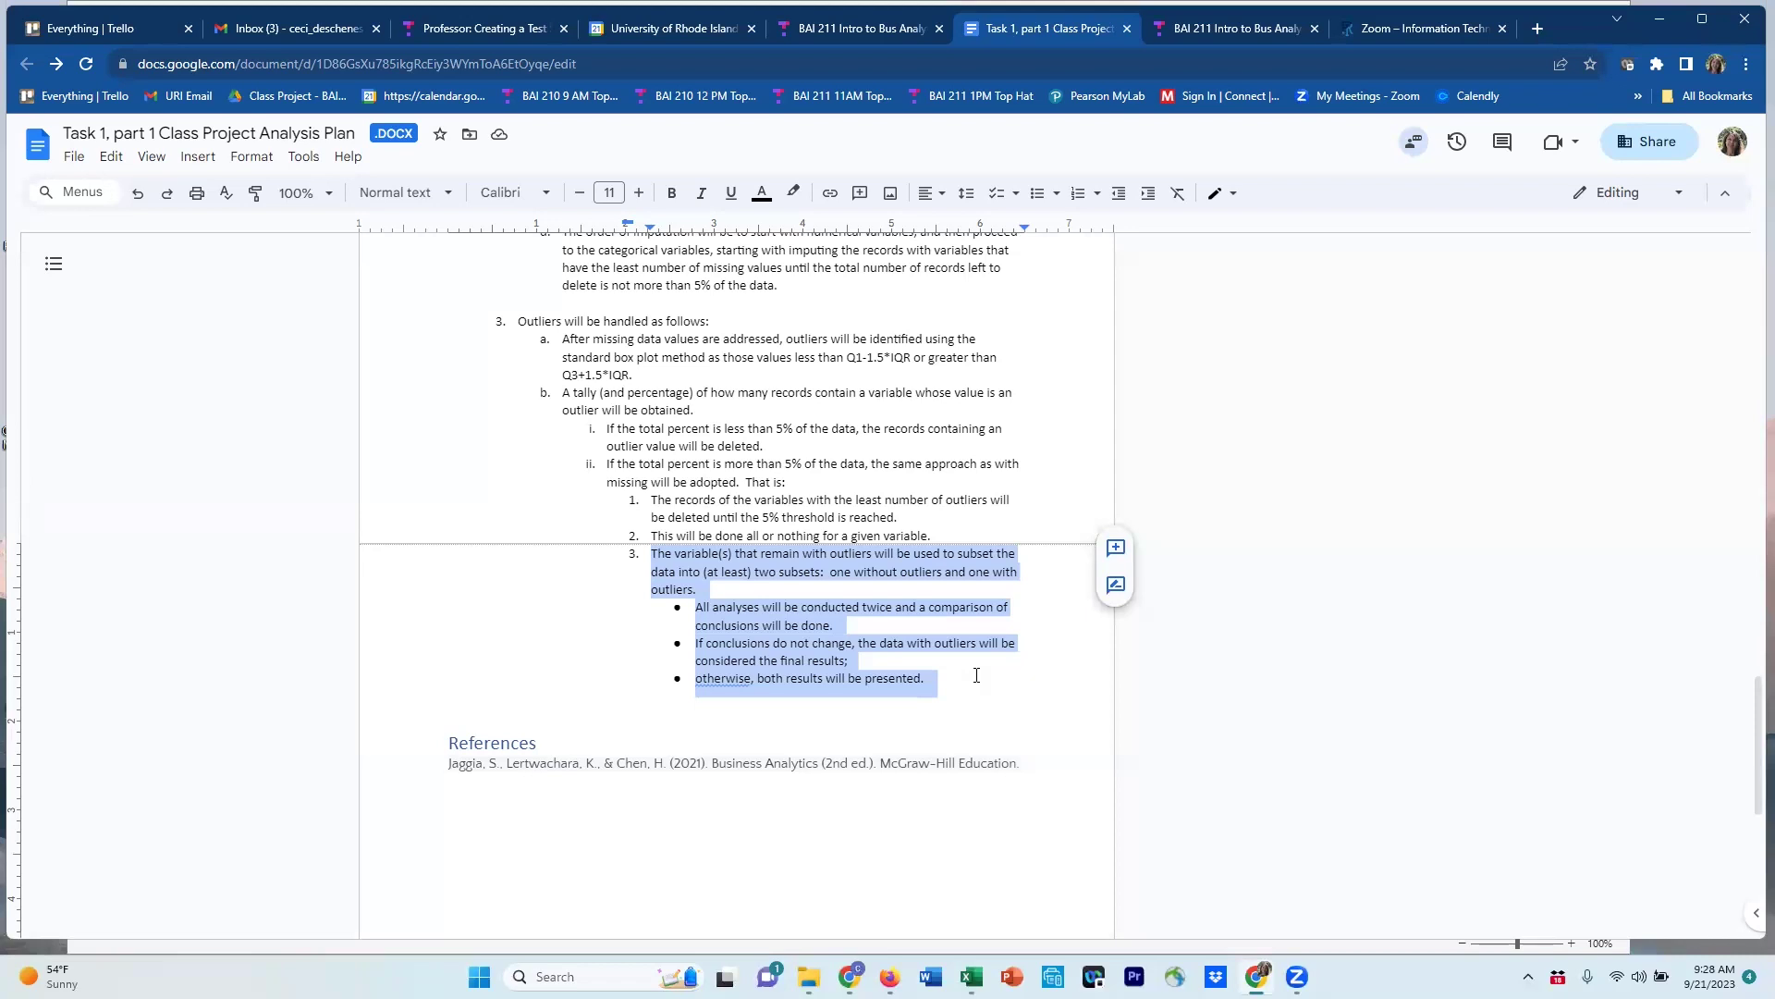
click(975, 699)
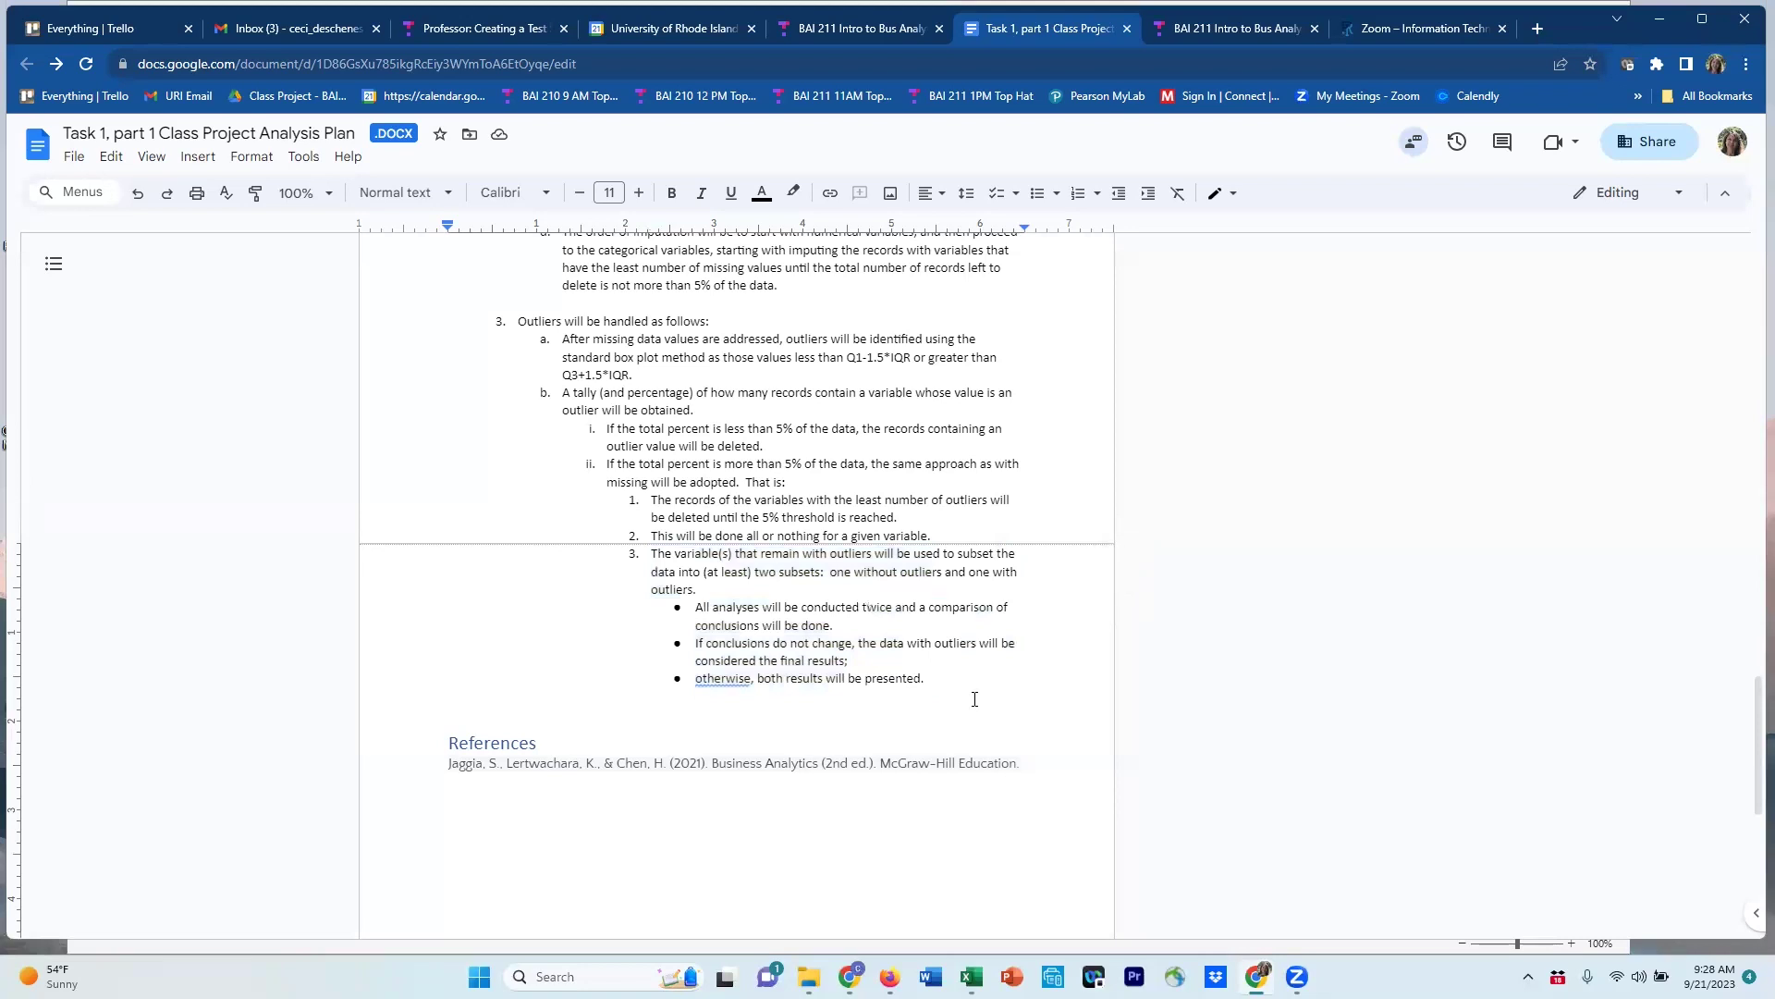